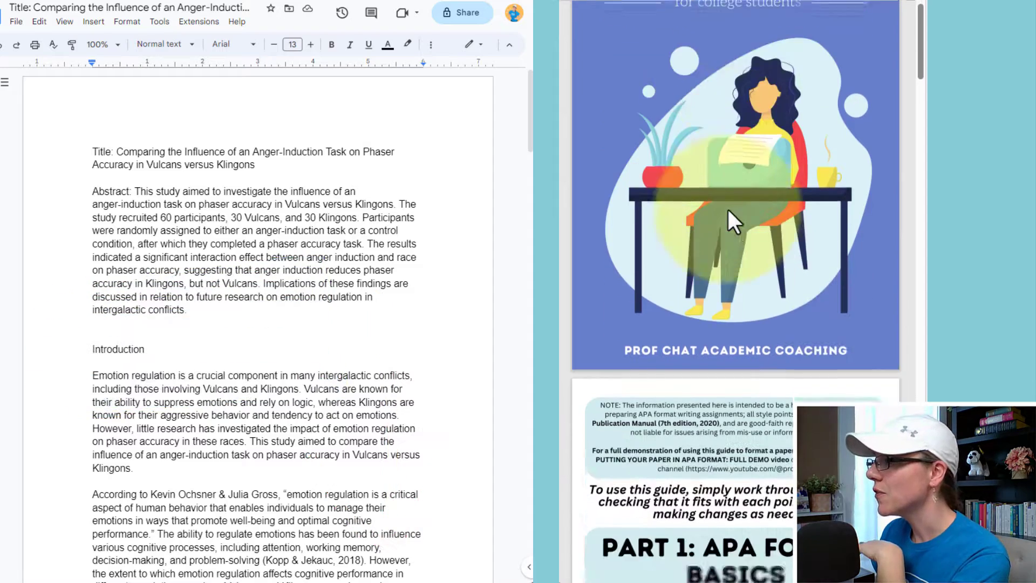
pyautogui.scroll(-2, 728, 209)
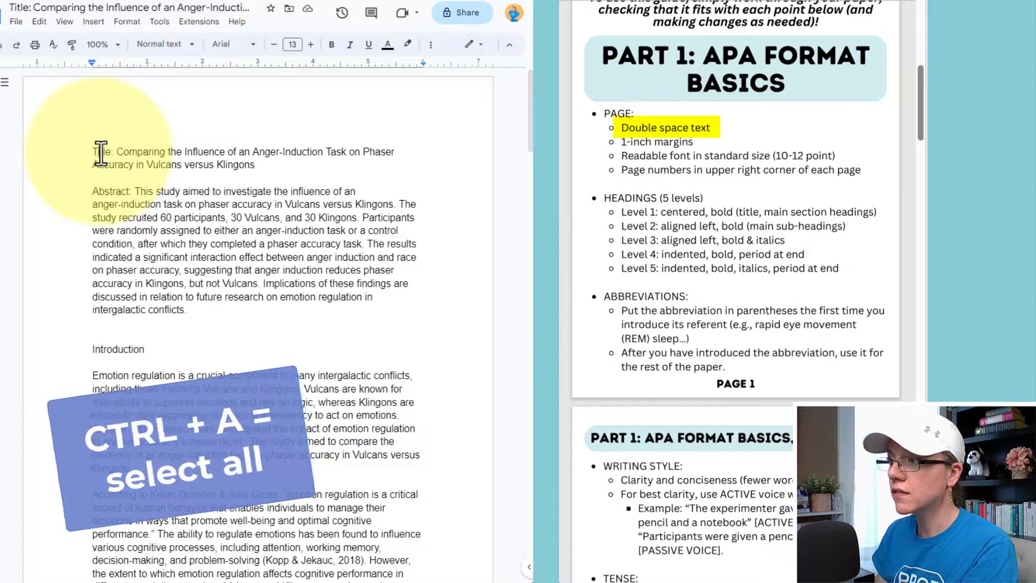
# Apply Double line spacing to all of the paper's text, then deselect.
pyautogui.hotkey('ctrl', 'a')
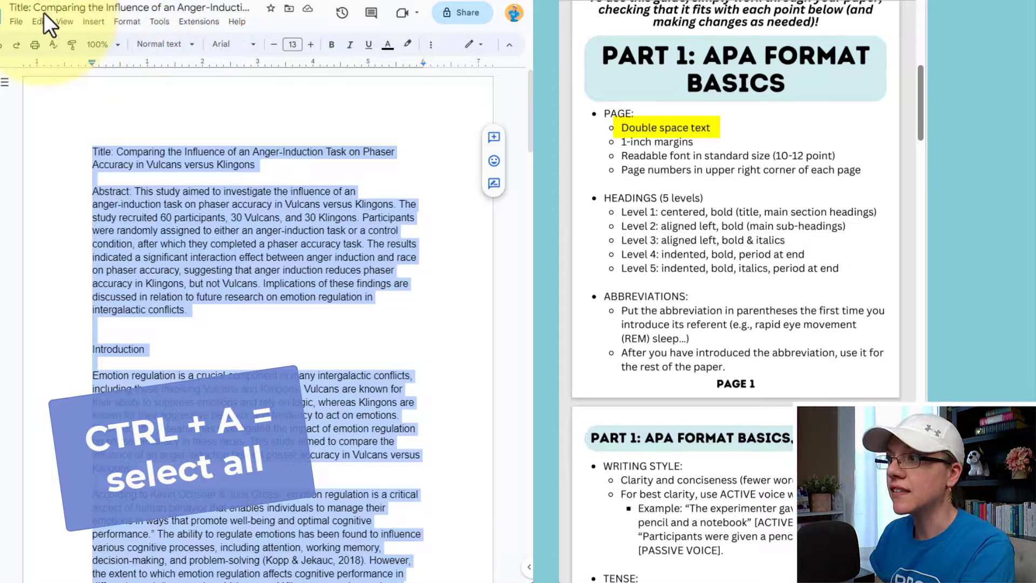
pyautogui.click(132, 34)
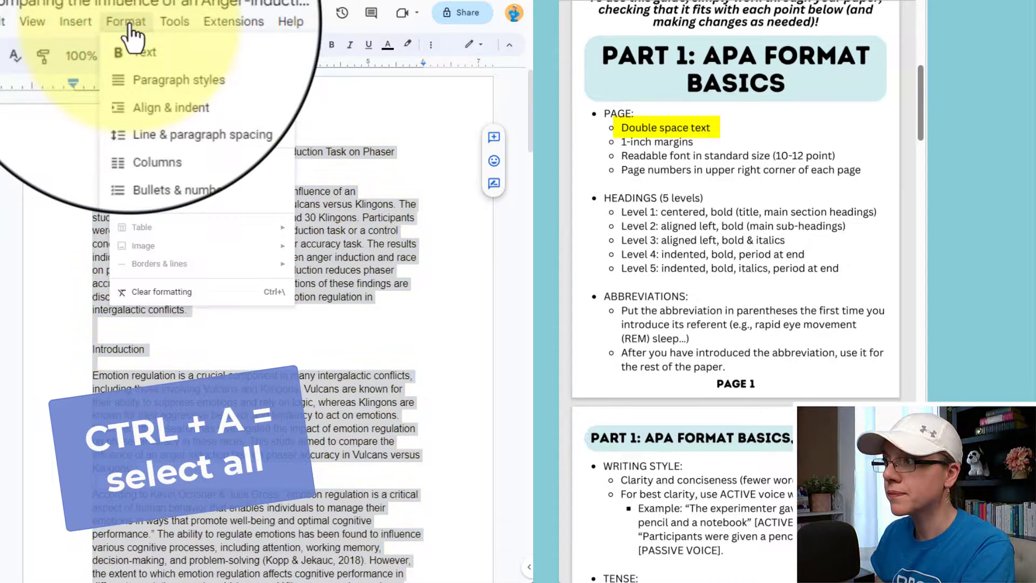
pyautogui.moveTo(152, 109)
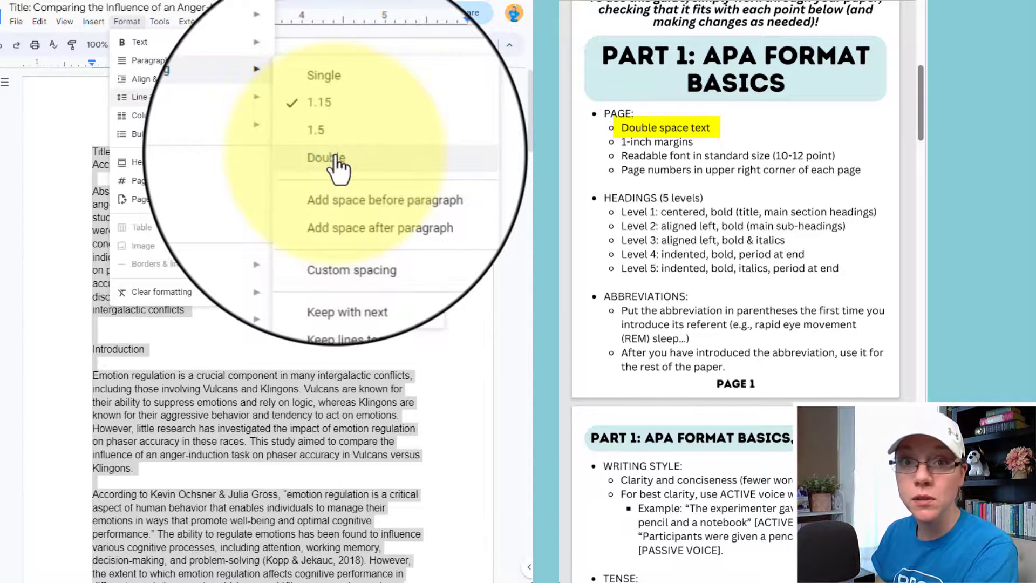
pyautogui.click(338, 167)
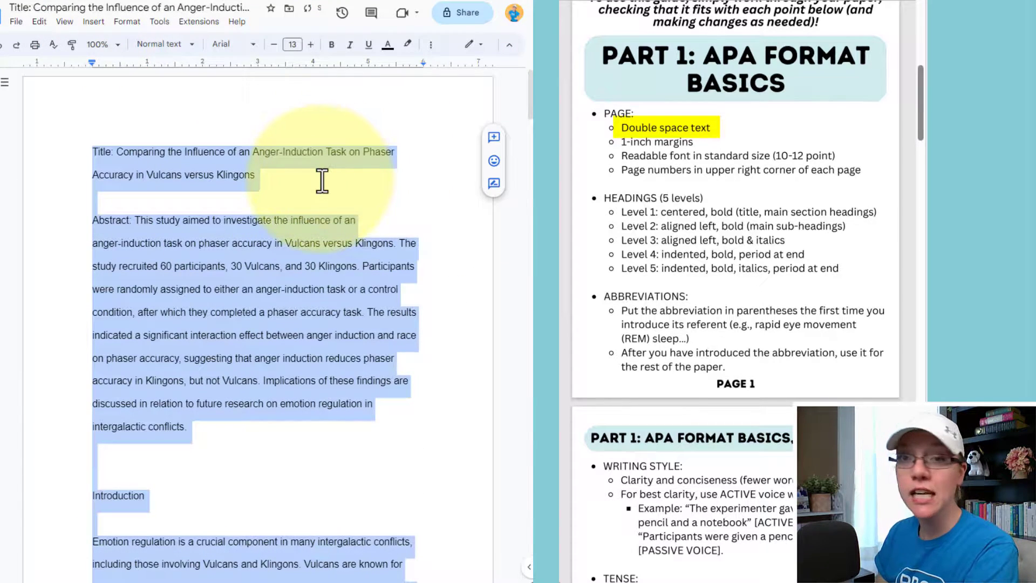
pyautogui.click(322, 180)
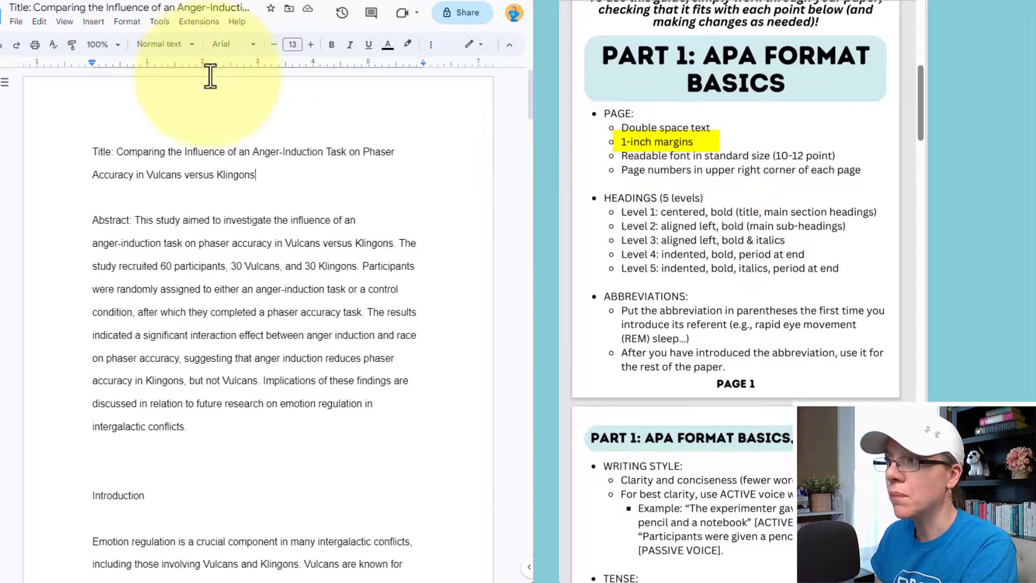
# In Page setup, change top, bottom, left and right margins from 1.25 to 1 inch.
pyautogui.click(16, 21)
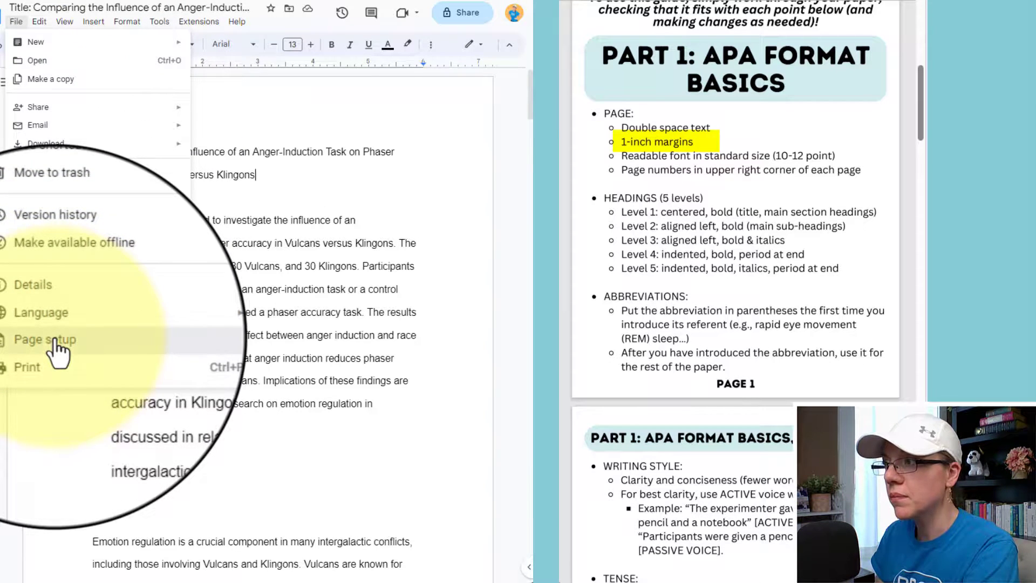
pyautogui.click(58, 346)
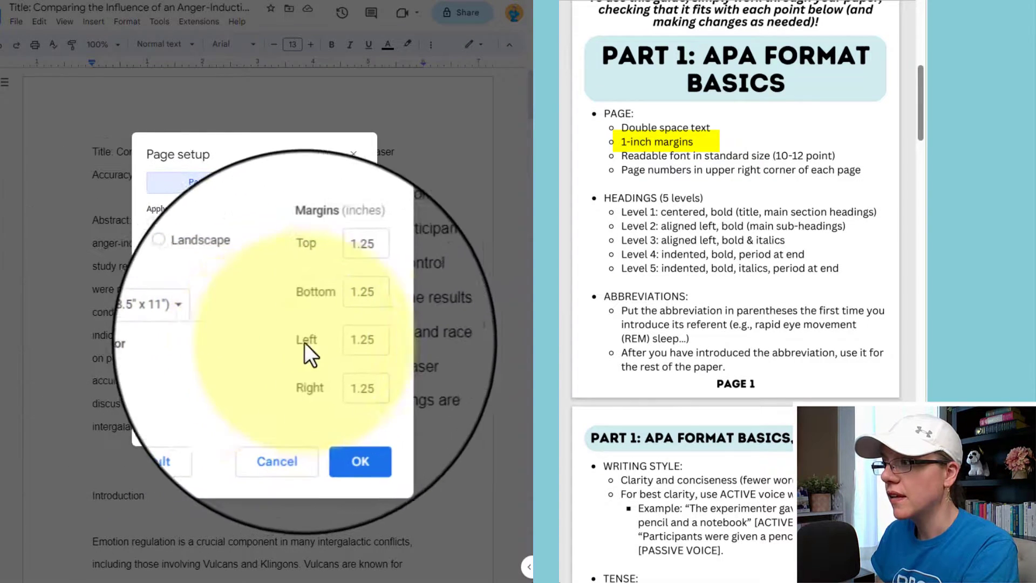
pyautogui.moveTo(343, 275); pyautogui.dragTo(344, 310)
pyautogui.press('BackSpace')
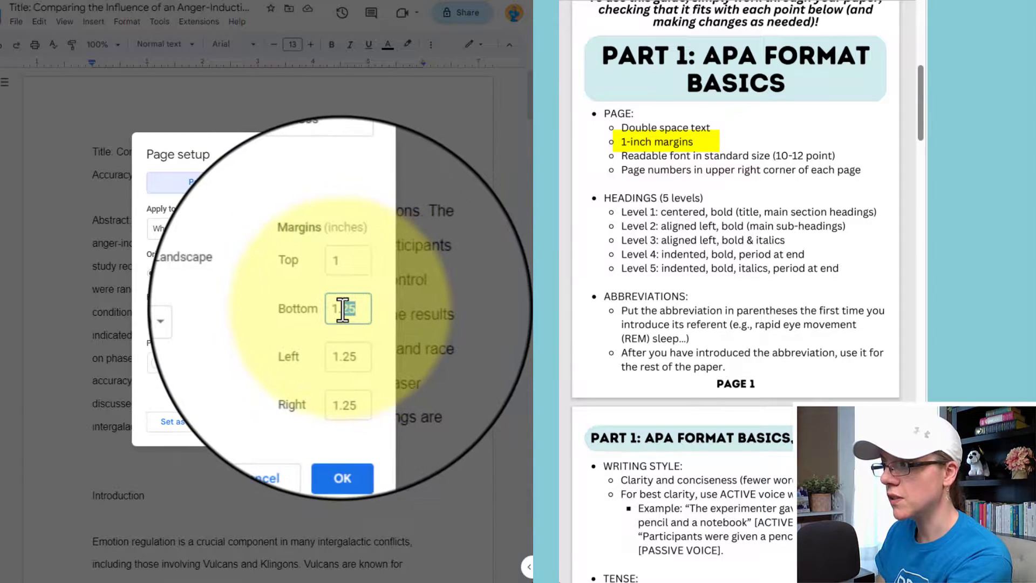
pyautogui.press('BackSpace')
pyautogui.press('BackSpace')
pyautogui.write('1')
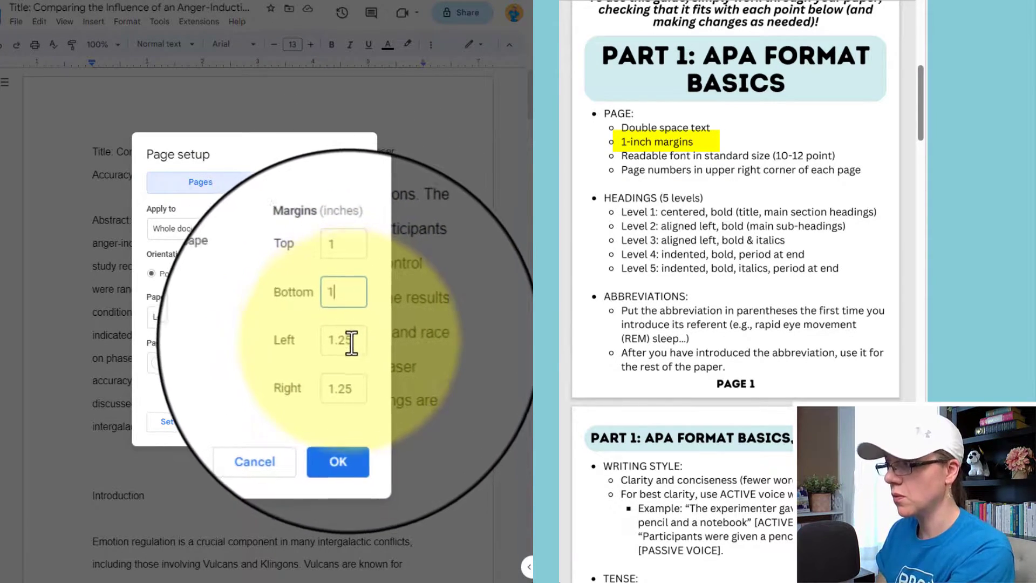
pyautogui.moveTo(353, 342); pyautogui.dragTo(343, 341)
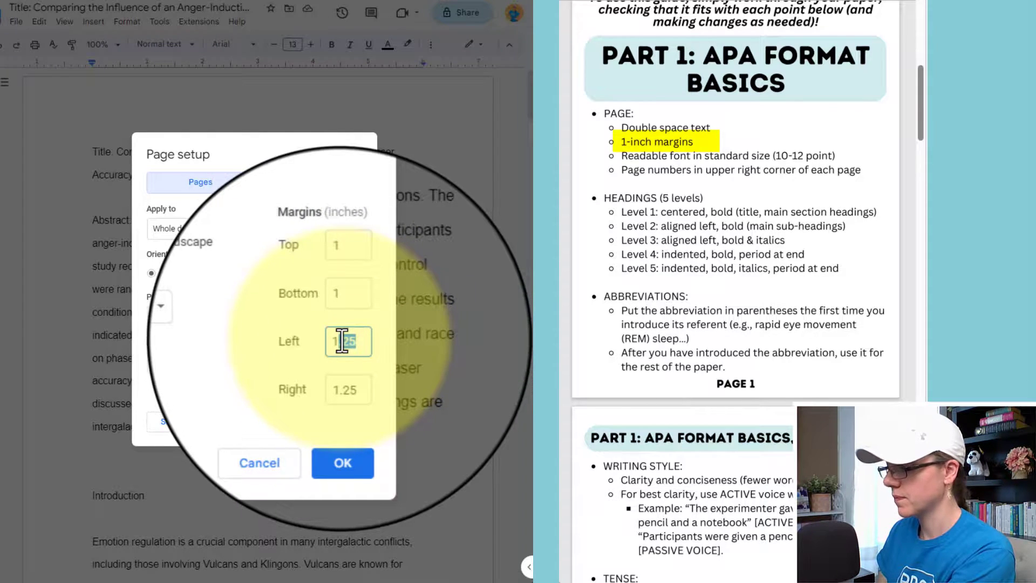
pyautogui.press('BackSpace')
pyautogui.press('BackSpace')
pyautogui.moveTo(354, 389); pyautogui.dragTo(343, 390)
pyautogui.press('BackSpace')
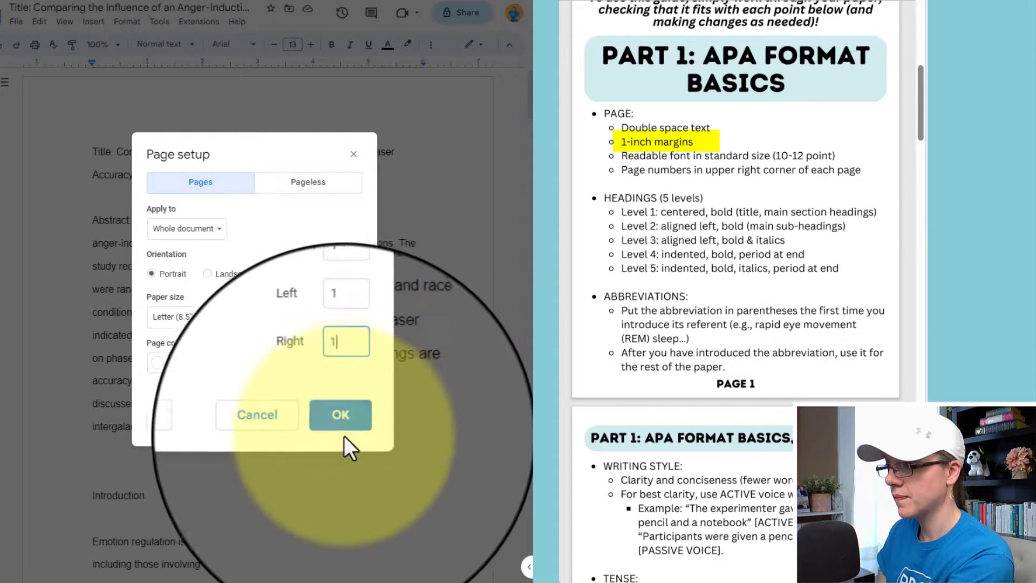
pyautogui.click(344, 432)
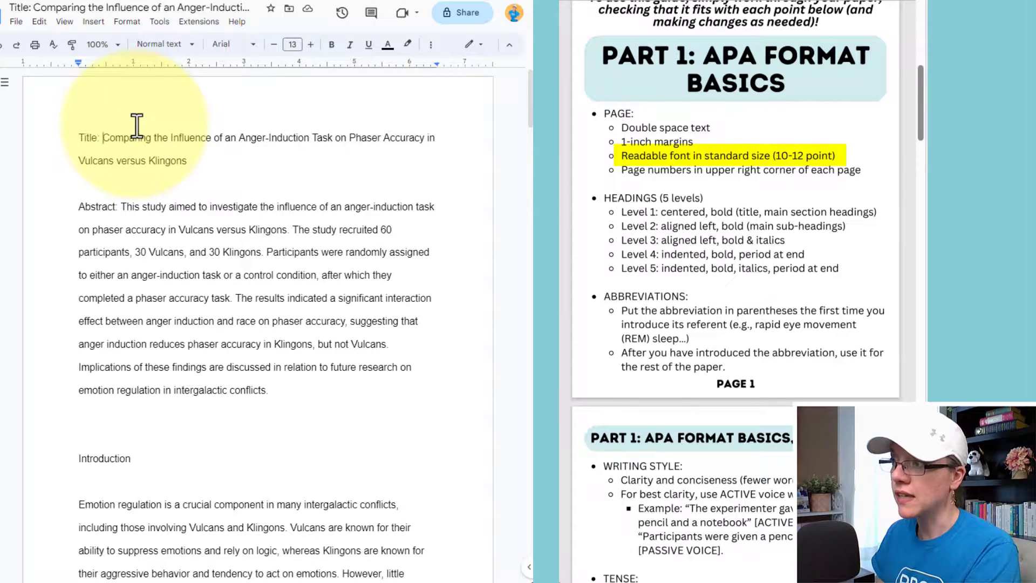
# Set all of the paper's text to font size 12.
pyautogui.hotkey('ctrl', 'a')
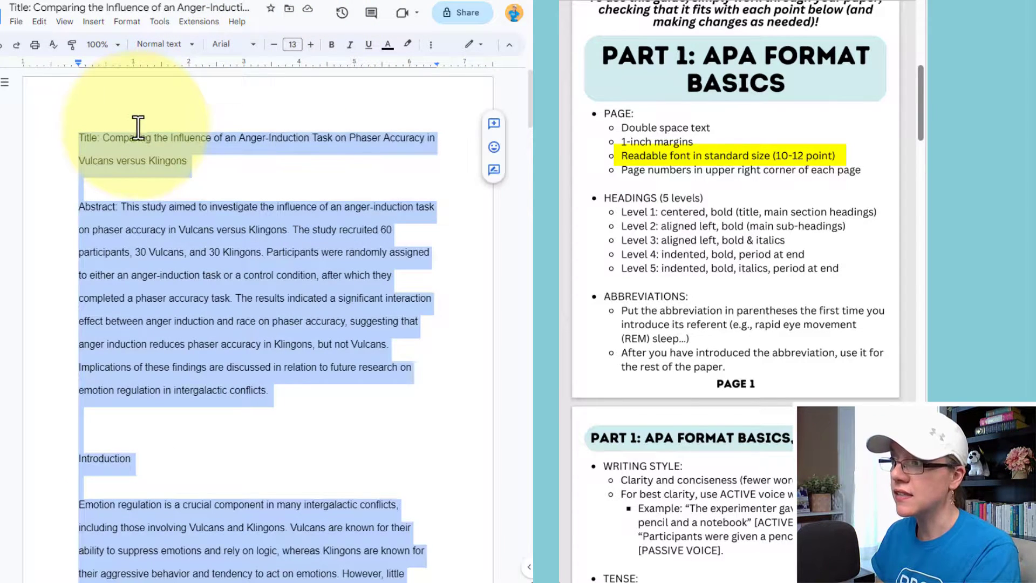
pyautogui.click(291, 45)
pyautogui.write('12')
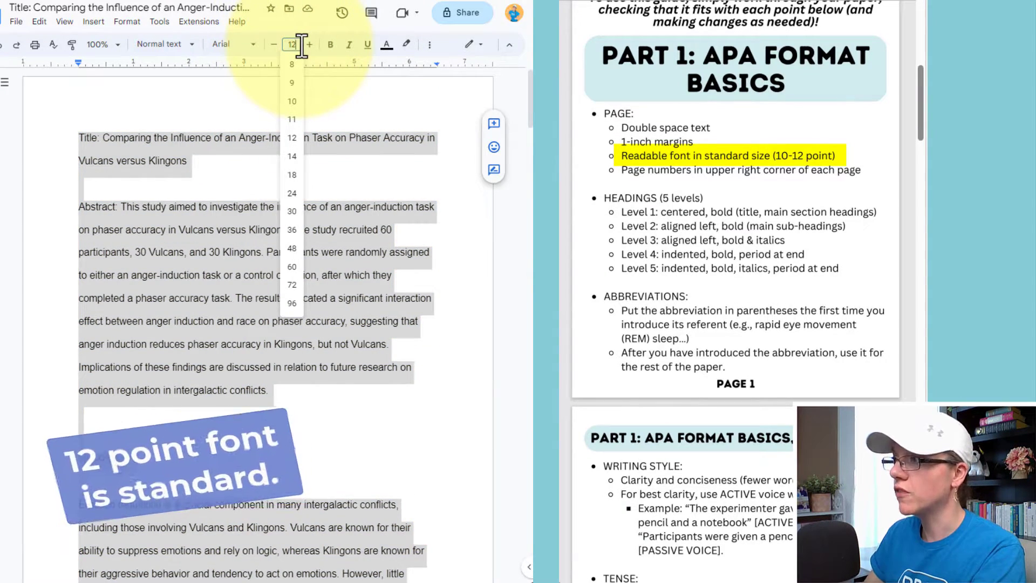
pyautogui.press('Return')
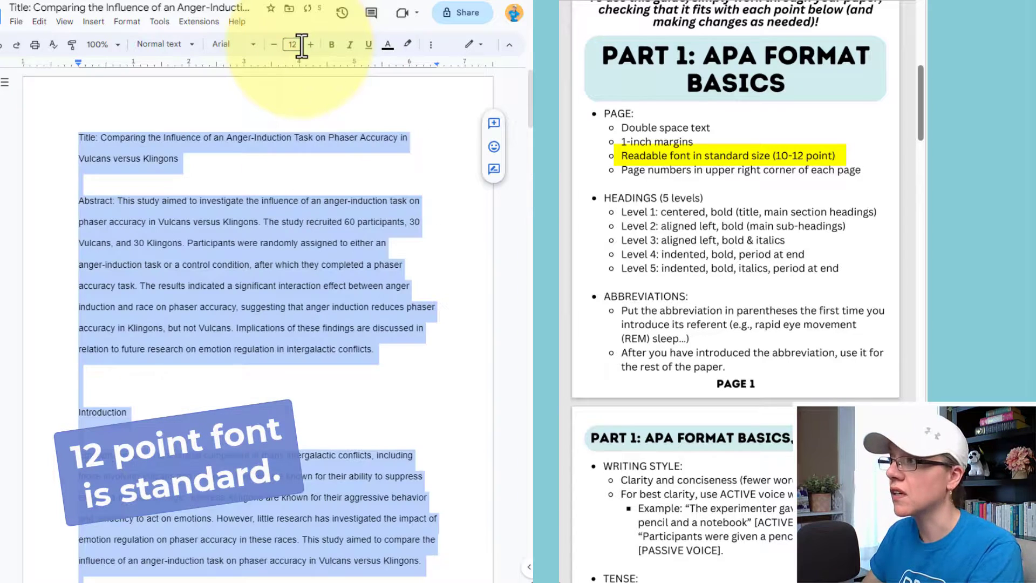
pyautogui.click(250, 221)
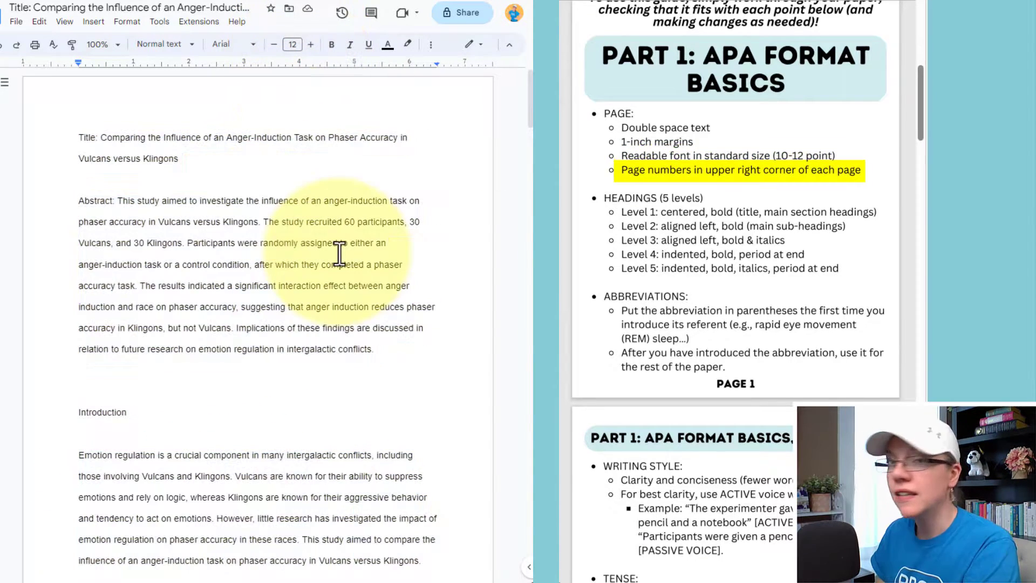
# Insert page numbers in the top-right corner of every page.
pyautogui.click(93, 22)
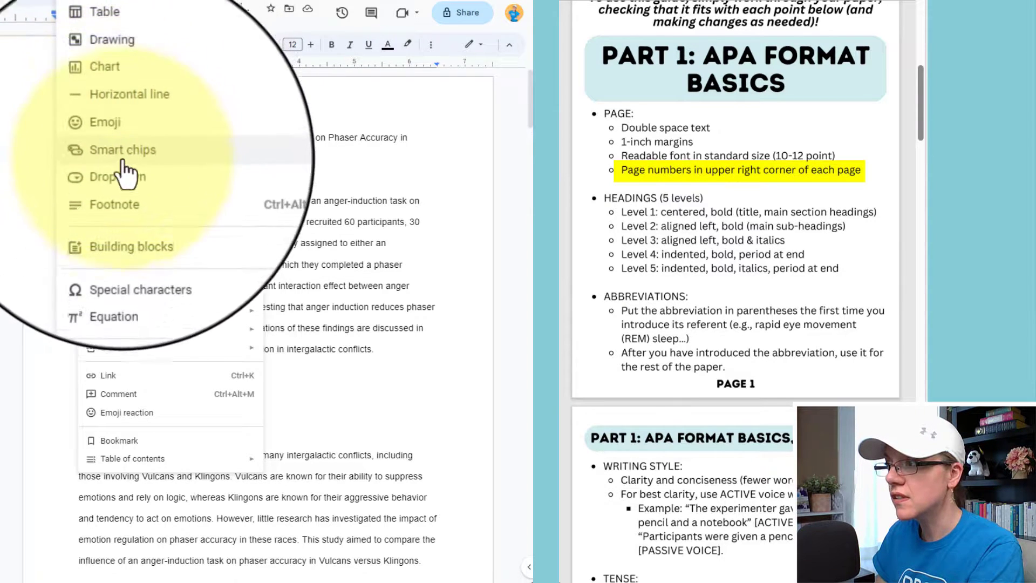
pyautogui.moveTo(147, 335)
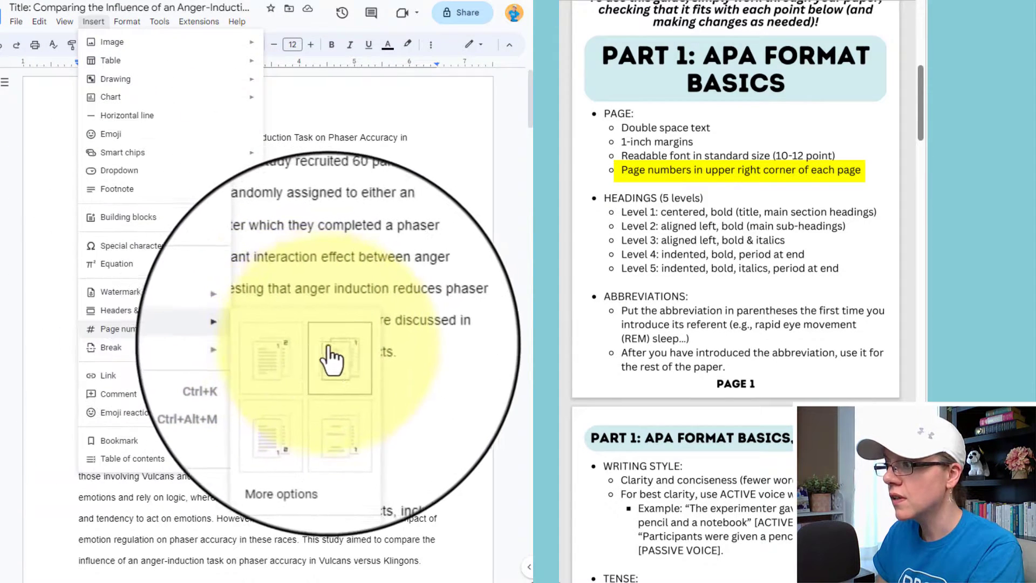
pyautogui.click(307, 372)
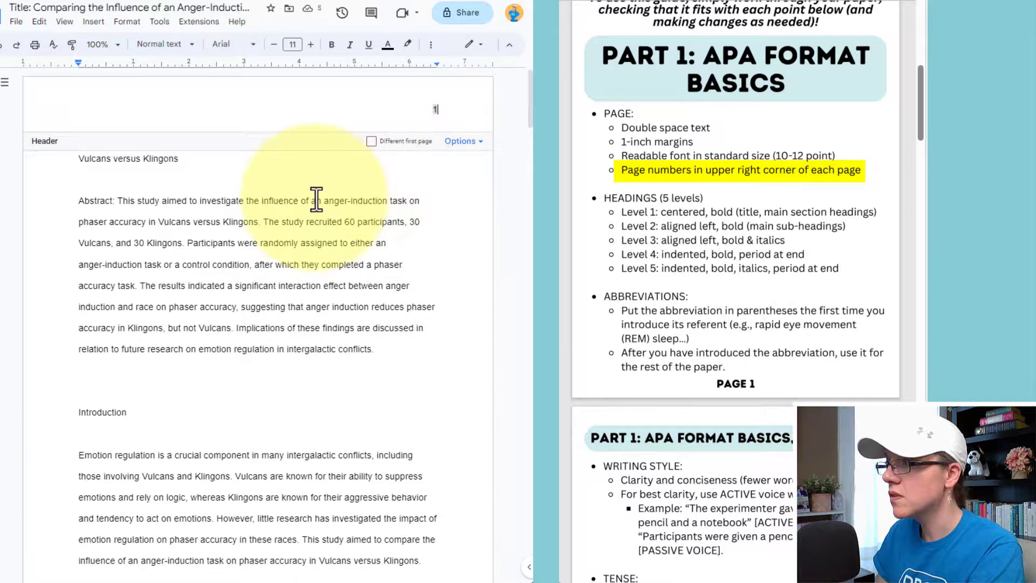
pyautogui.click(316, 201)
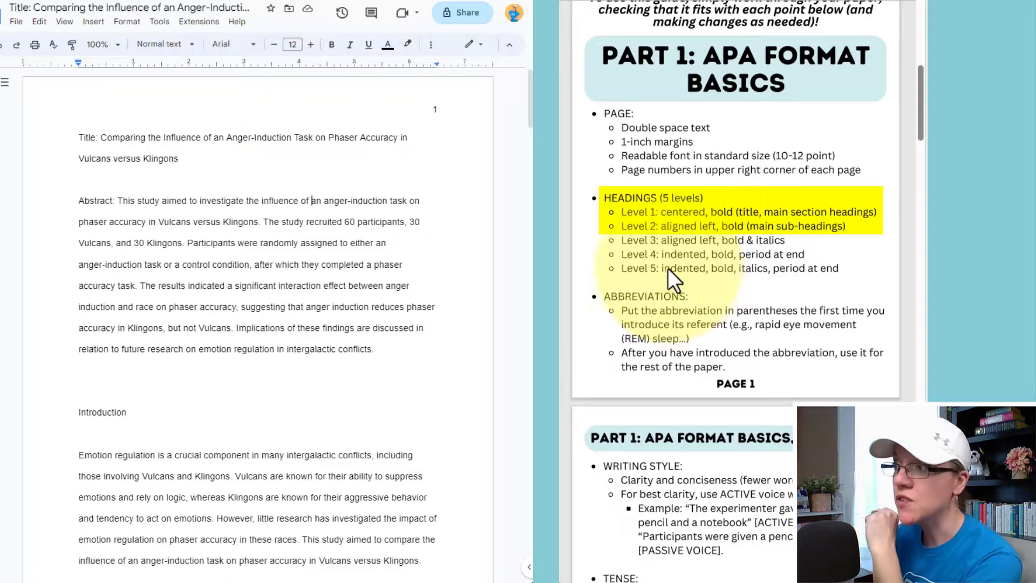
# Remove the 'Title:' label, then make the paper's title bold and centered.
pyautogui.moveTo(189, 160); pyautogui.dragTo(83, 138)
pyautogui.click(100, 141)
pyautogui.press('BackSpace')
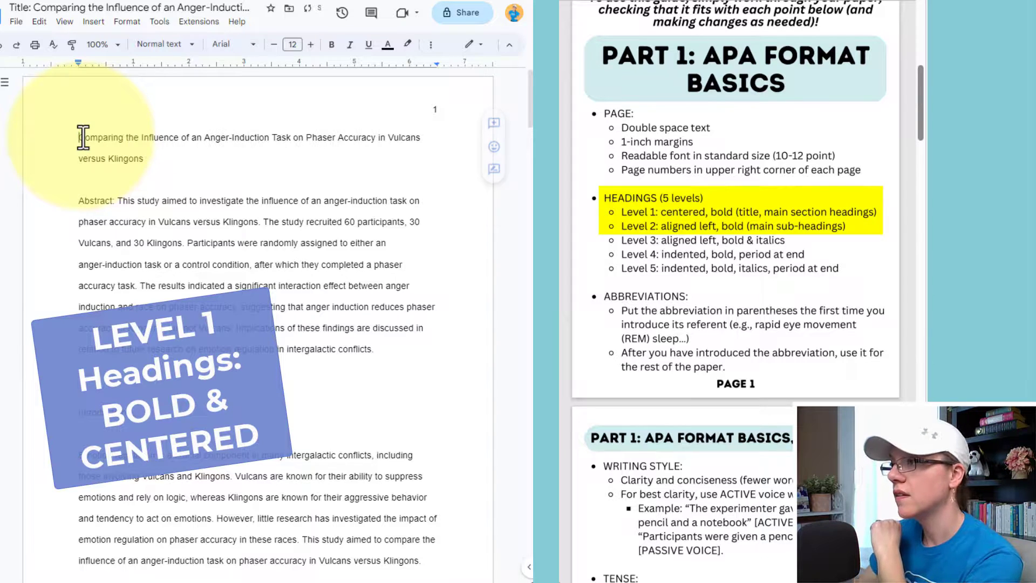
pyautogui.tripleClick(75, 140)
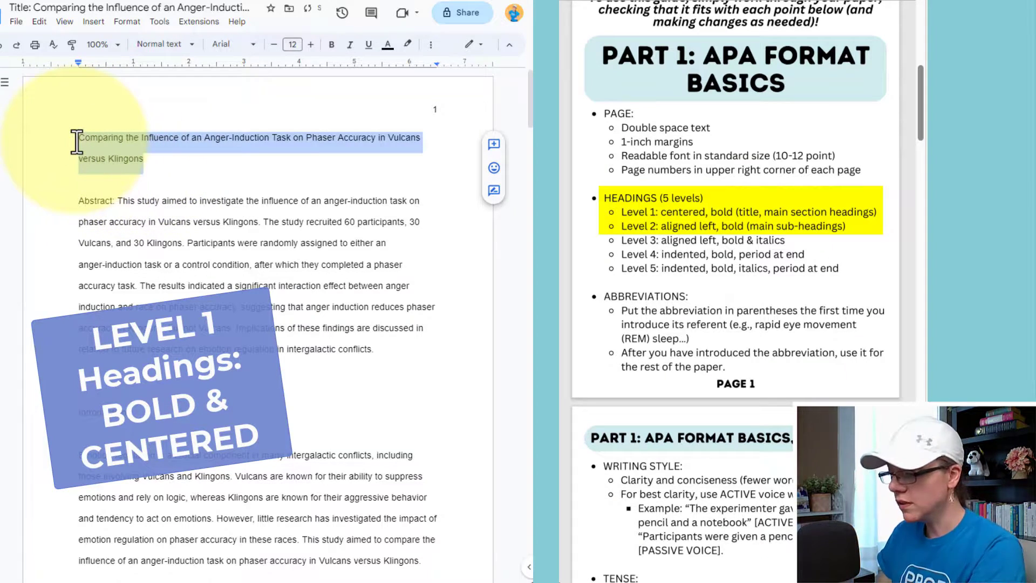
pyautogui.hotkey('ctrl', 'b')
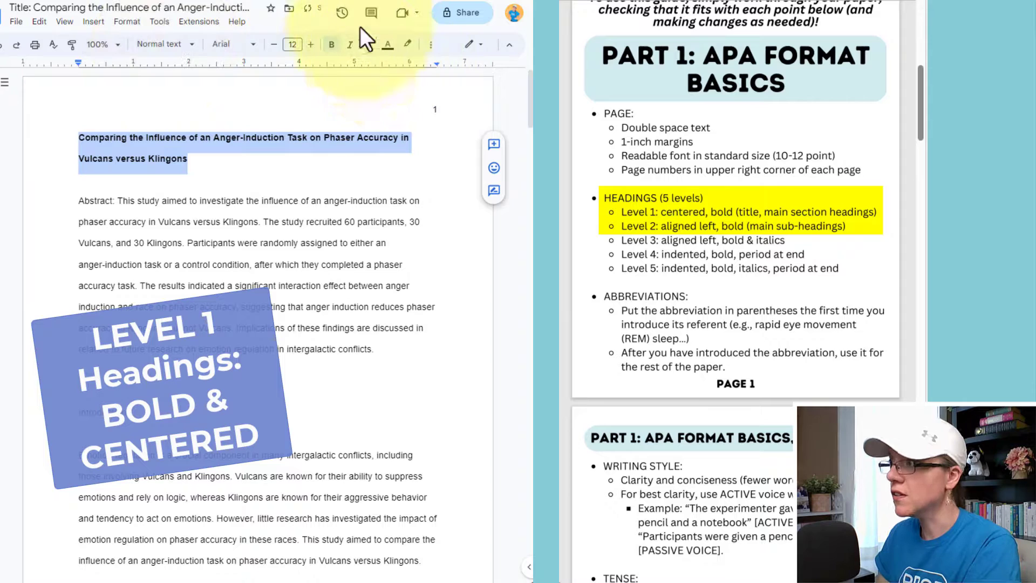
pyautogui.click(430, 45)
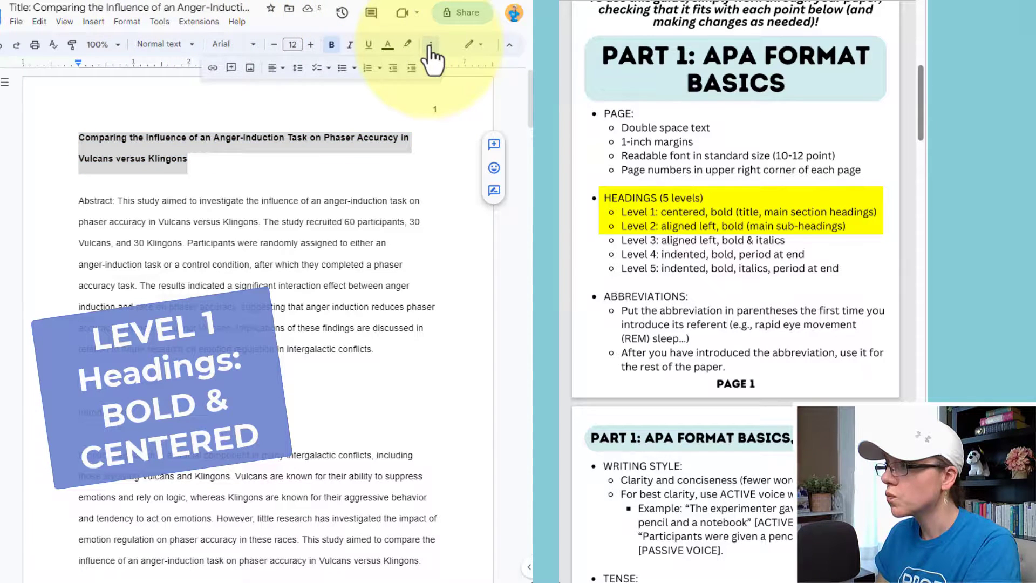
pyautogui.click(293, 88)
# Center the Introduction and Results headings.
pyautogui.scroll(-3, 152, 289)
pyautogui.tripleClick(153, 289)
pyautogui.click(277, 67)
pyautogui.click(293, 88)
pyautogui.scroll(-10, 291, 259)
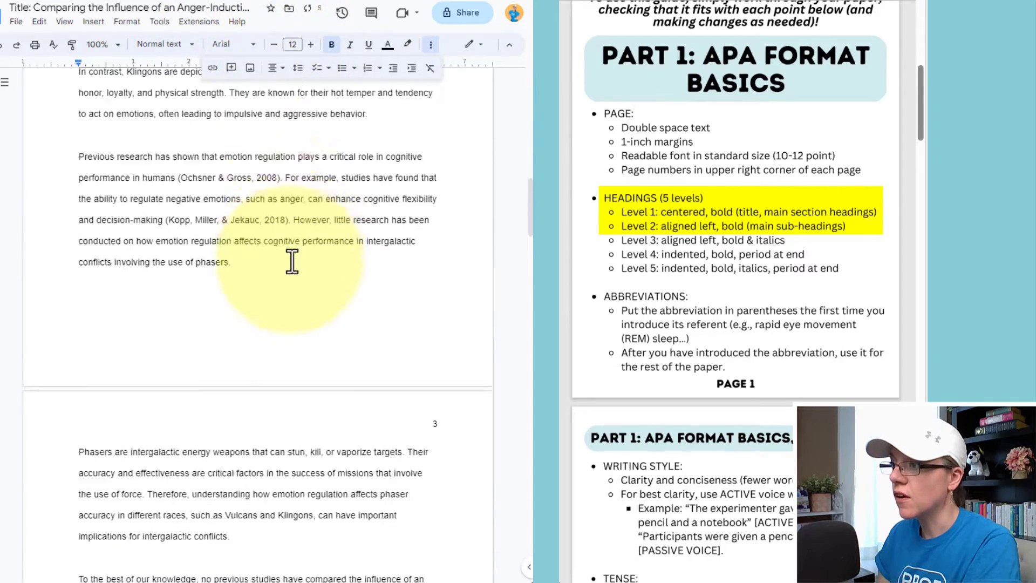
pyautogui.tripleClick(104, 273)
pyautogui.scroll(-12, 289, 247)
pyautogui.tripleClick(94, 224)
pyautogui.click(277, 67)
pyautogui.click(293, 88)
# Center the References and Discussion headings.
pyautogui.scroll(-15, 287, 185)
pyautogui.tripleClick(82, 109)
pyautogui.click(276, 68)
pyautogui.click(293, 88)
pyautogui.scroll(7, 266, 156)
pyautogui.scroll(5, 266, 156)
pyautogui.tripleClick(92, 178)
pyautogui.click(277, 67)
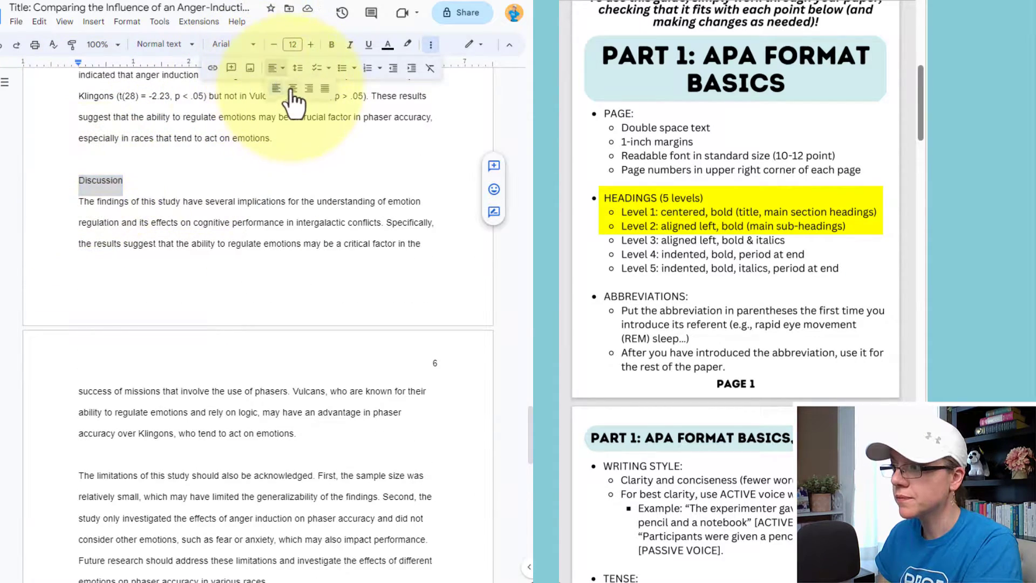
pyautogui.click(293, 88)
# Bold the Participants, Measures and Procedures subheadings under Method.
pyautogui.scroll(6, 324, 243)
pyautogui.scroll(8, 322, 250)
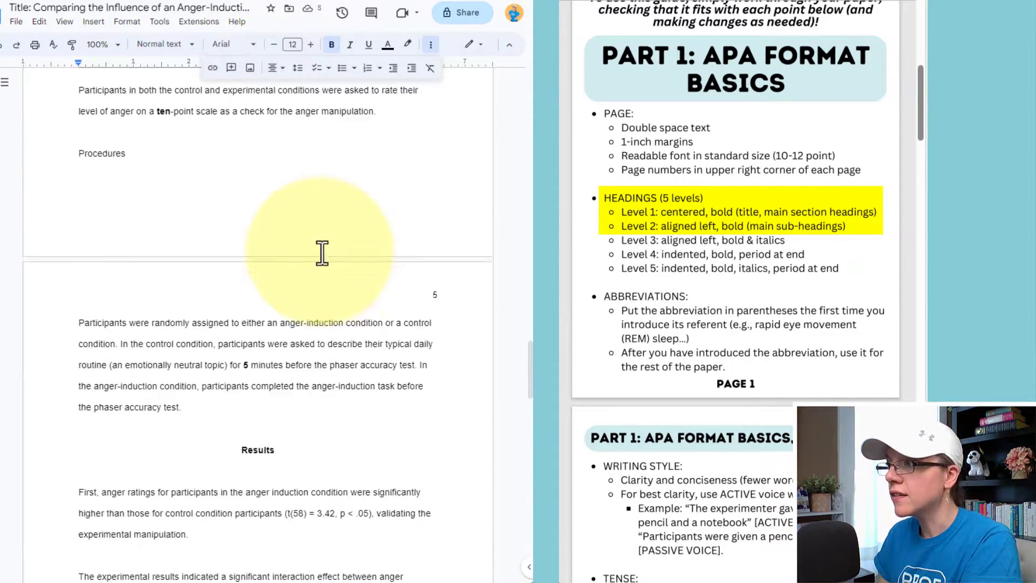
pyautogui.scroll(5, 323, 249)
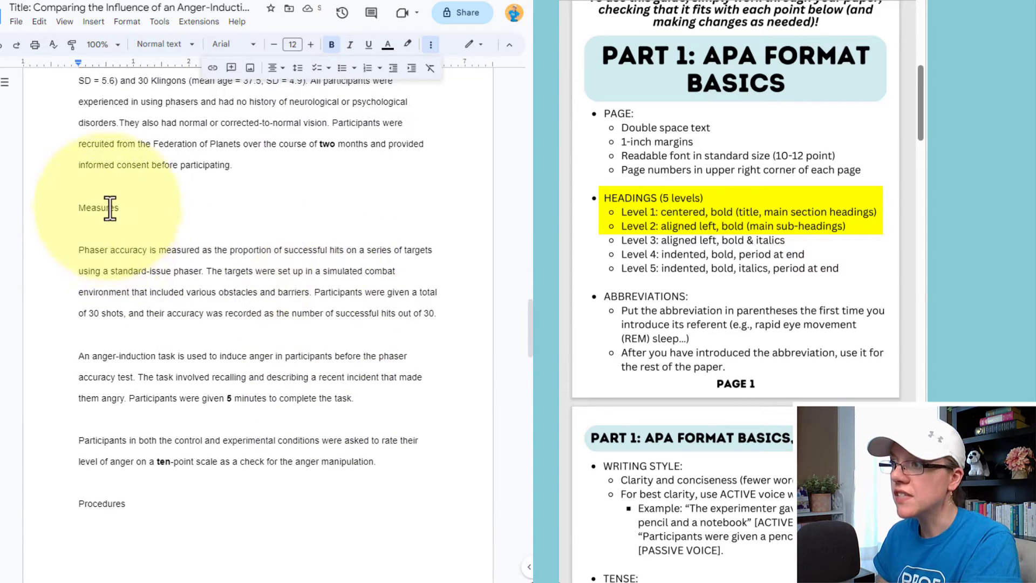
pyautogui.scroll(4, 110, 210)
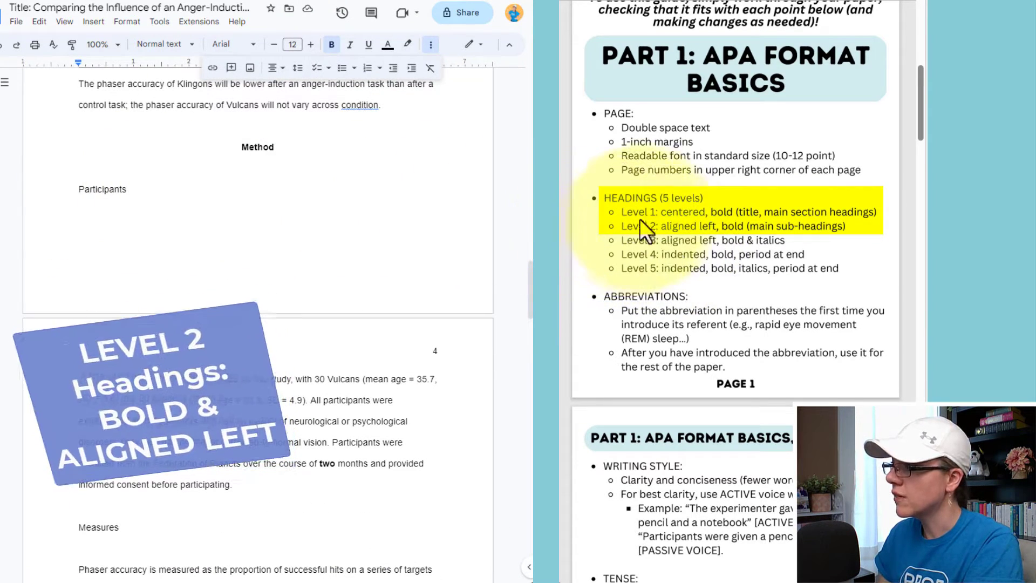
pyautogui.doubleClick(96, 186)
pyautogui.scroll(-4, 128, 324)
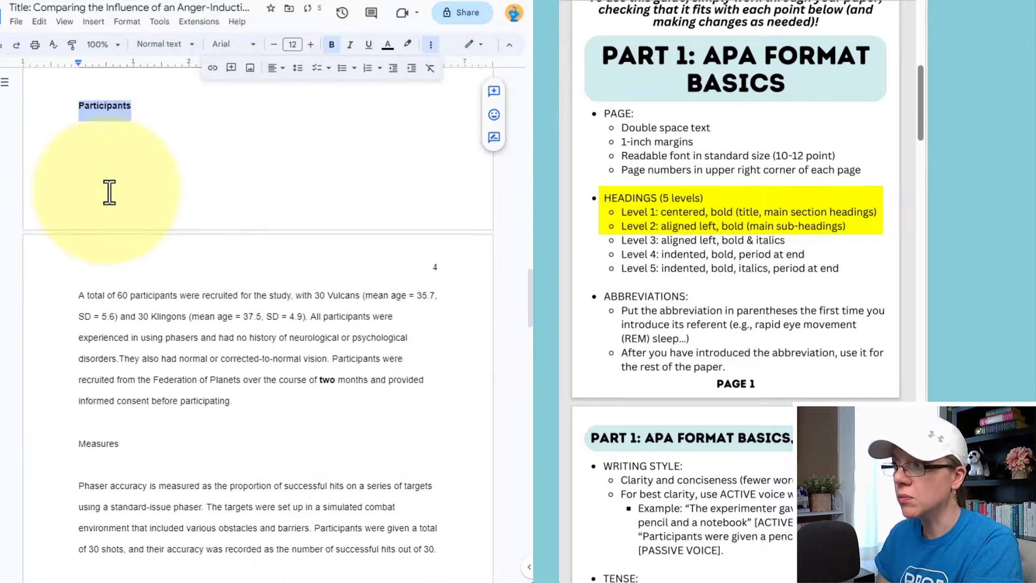
pyautogui.click(85, 323)
pyautogui.hotkey('ctrl', 'b')
pyautogui.scroll(-5, 120, 331)
pyautogui.doubleClick(105, 376)
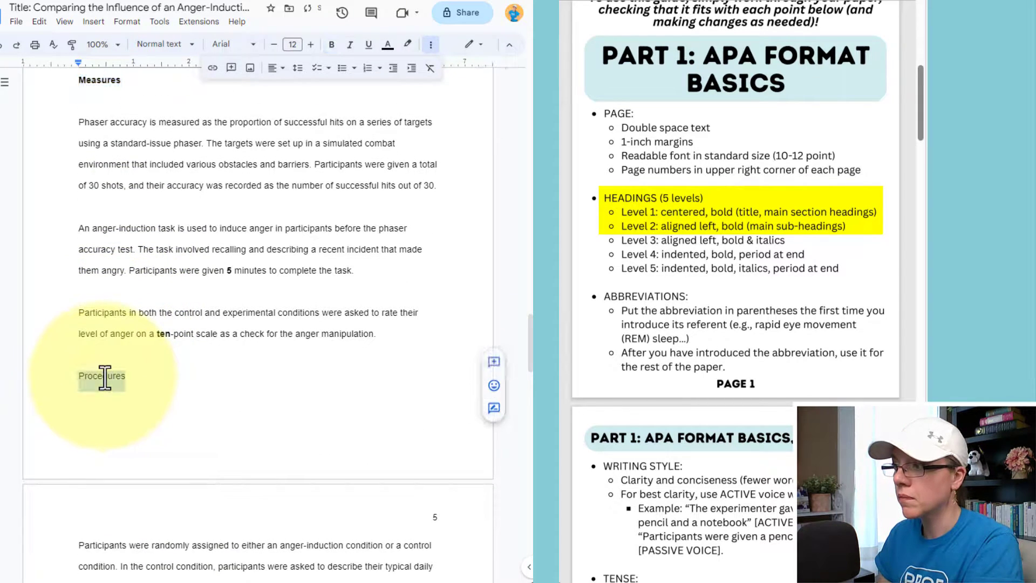
pyautogui.scroll(-6, 150, 365)
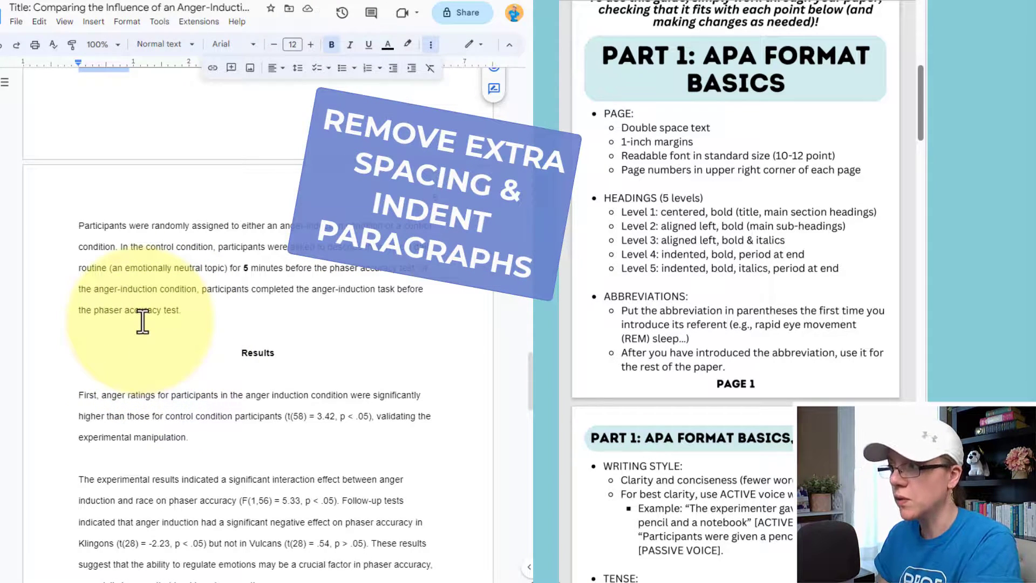
# Delete the blank lines around the Results heading and before the second results paragraph.
pyautogui.hotkey('ctrl', 'a')
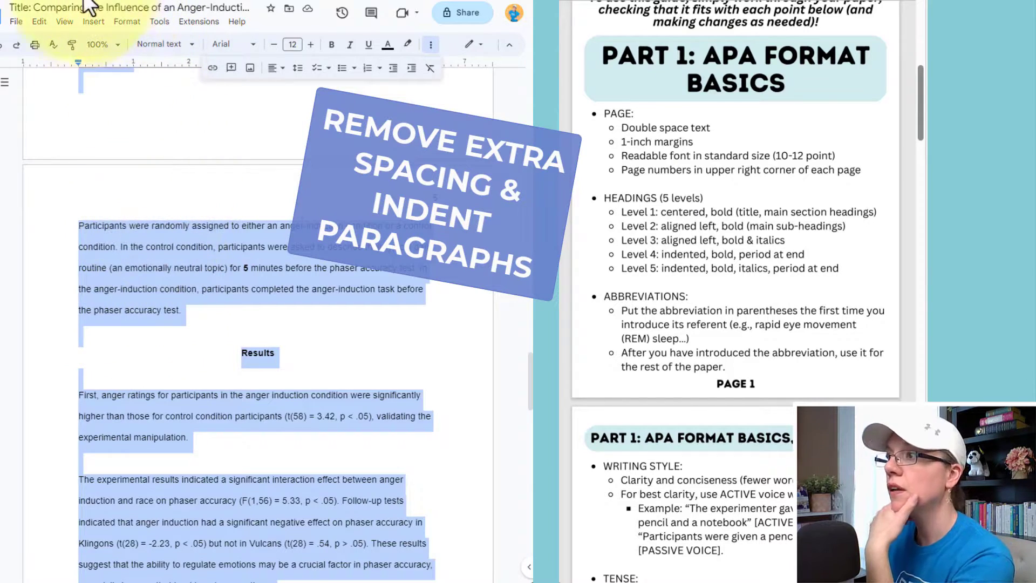
pyautogui.click(131, 310)
pyautogui.click(118, 331)
pyautogui.press('BackSpace')
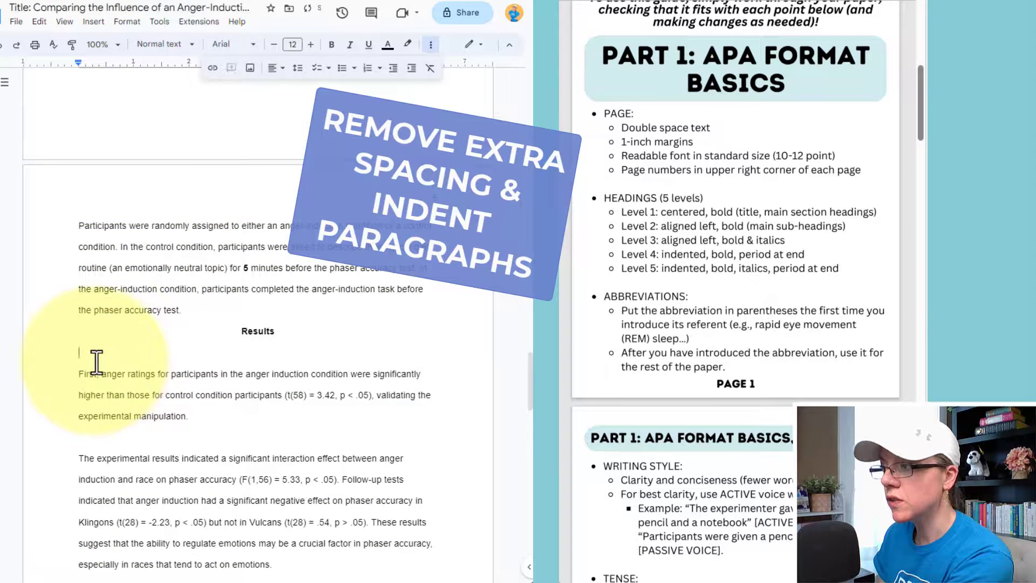
pyautogui.press('BackSpace')
pyautogui.click(79, 440)
pyautogui.press('BackSpace')
# Indent the experimental results, Discussion, limitations and Participants paragraphs.
pyautogui.scroll(-3, 102, 394)
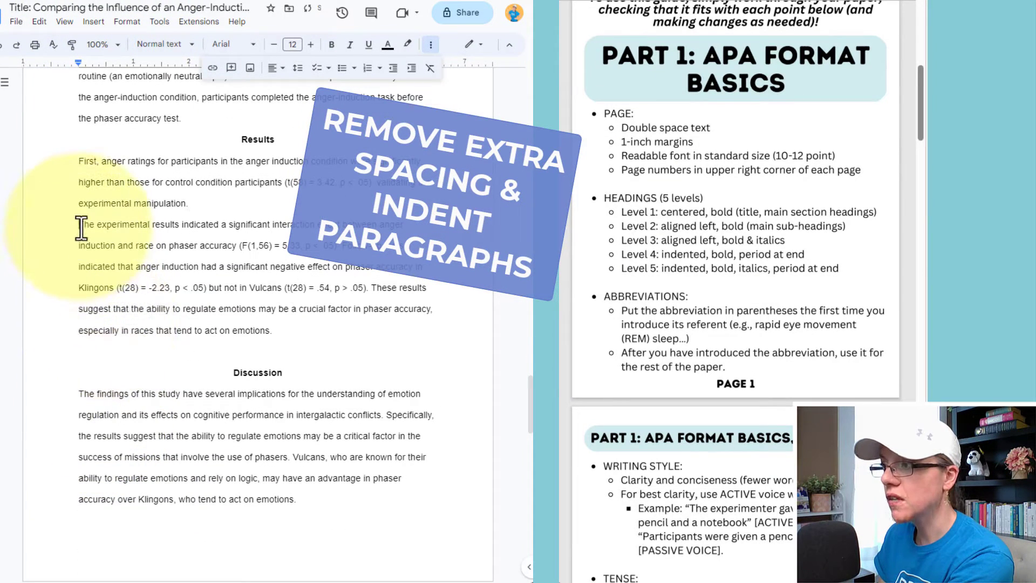
pyautogui.press('Tab')
pyautogui.click(81, 396)
pyautogui.press('Tab')
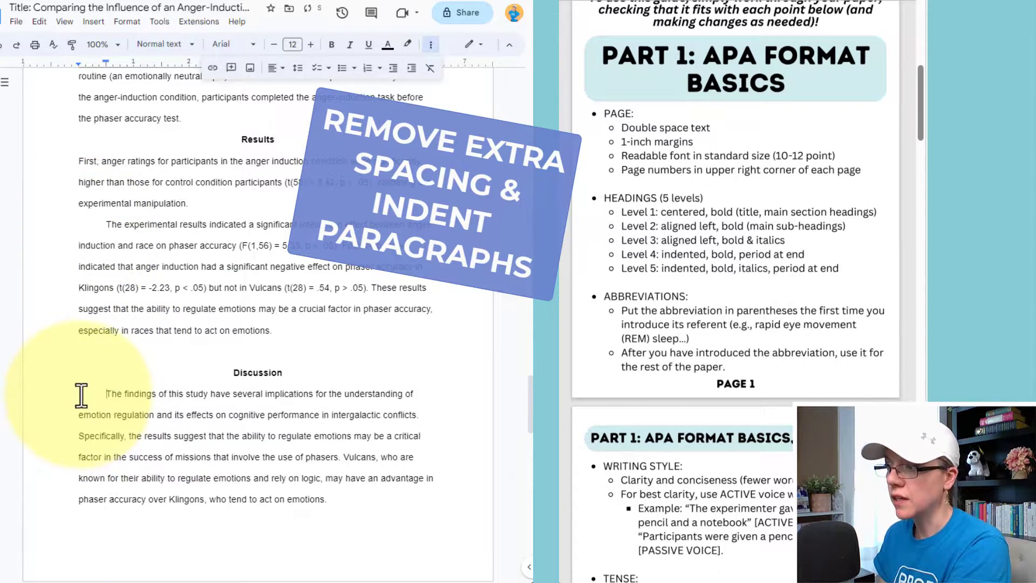
pyautogui.scroll(-3, 81, 398)
pyautogui.scroll(-3, 80, 393)
pyautogui.click(80, 281)
pyautogui.press('Tab')
pyautogui.click(77, 437)
pyautogui.press('Tab')
pyautogui.click(78, 412)
pyautogui.press('BackSpace')
# Remove the blank line in Measures and indent the anger-induction, Phaser accuracy and literature review paragraphs.
pyautogui.scroll(13, 78, 415)
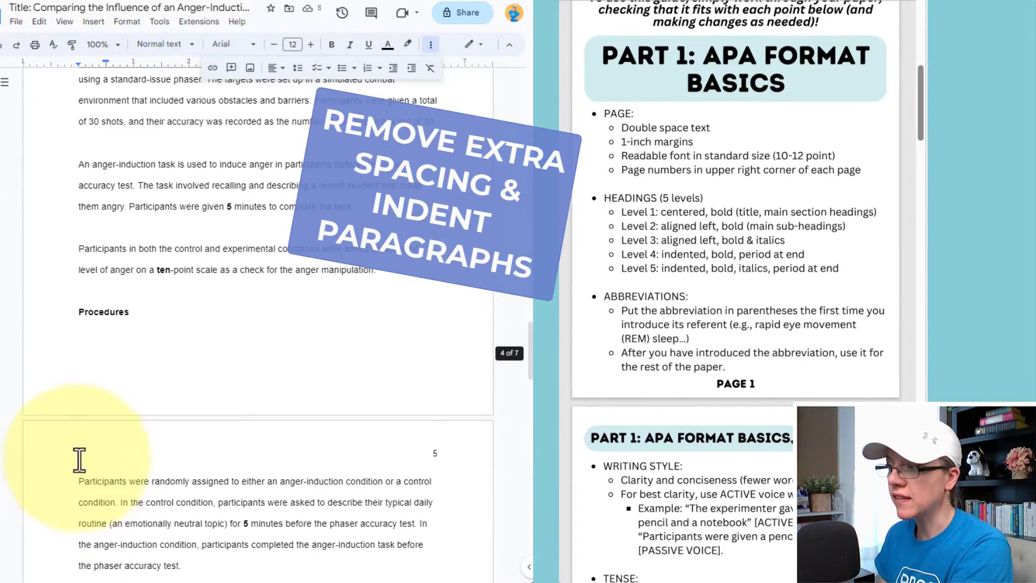
pyautogui.click(80, 232)
pyautogui.press('BackSpace')
pyautogui.scroll(1, 79, 234)
pyautogui.click(79, 232)
pyautogui.press('Tab')
pyautogui.click(92, 206)
pyautogui.press('BackSpace')
pyautogui.scroll(1, 91, 199)
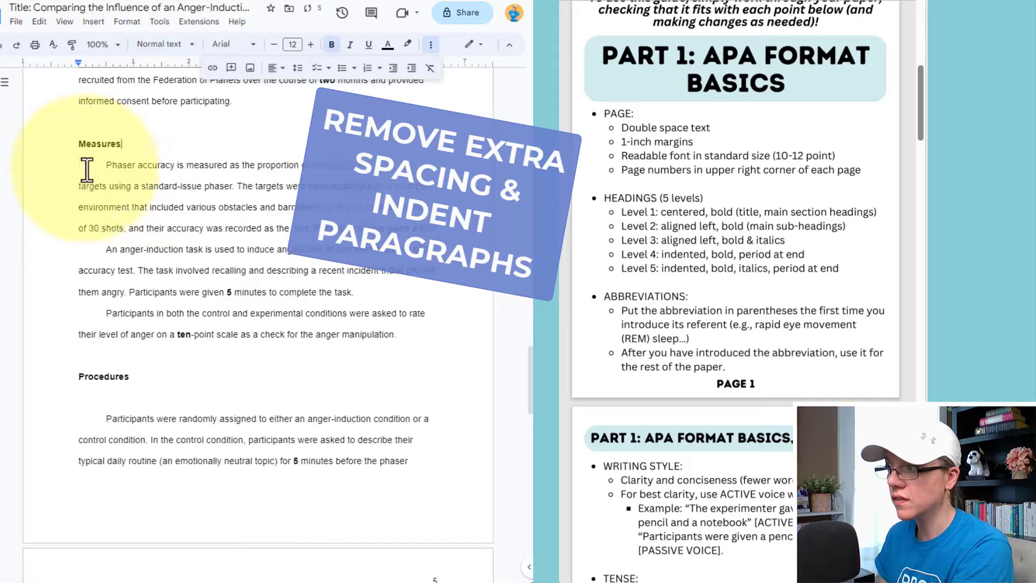
pyautogui.scroll(6, 81, 232)
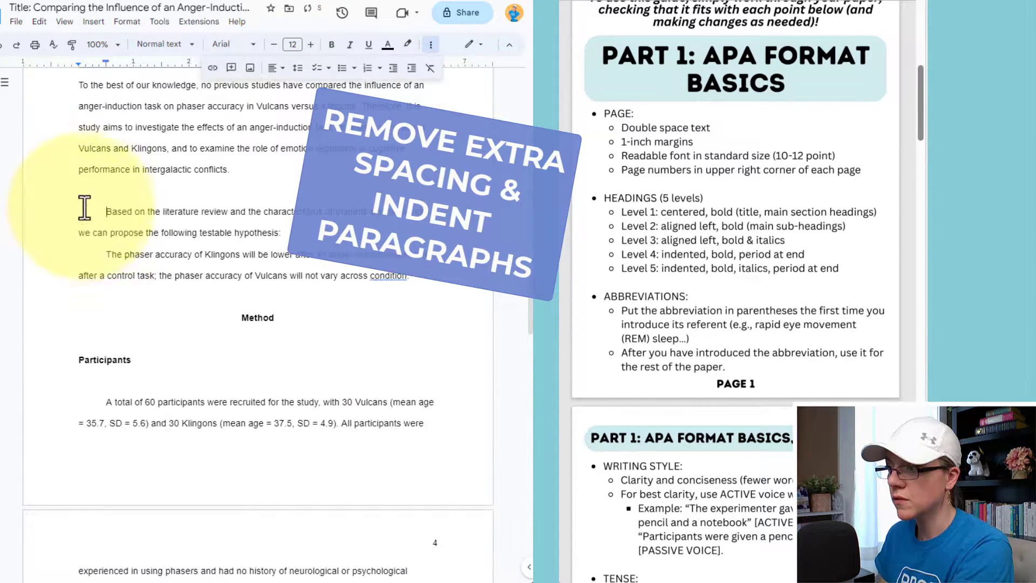
pyautogui.click(81, 212)
pyautogui.press('BackSpace')
pyautogui.press('Tab')
# Tidy and indent the 'To the best', Phasers and Previous research paragraphs.
pyautogui.scroll(2, 80, 215)
pyautogui.click(81, 217)
pyautogui.press('Tab')
pyautogui.click(83, 194)
pyautogui.press('BackSpace')
pyautogui.scroll(2, 82, 200)
pyautogui.click(81, 215)
pyautogui.press('Tab')
# Remove the blank line above the Vulcans paragraph and indent the Vulcans and 'According to' paragraphs.
pyautogui.scroll(4, 82, 221)
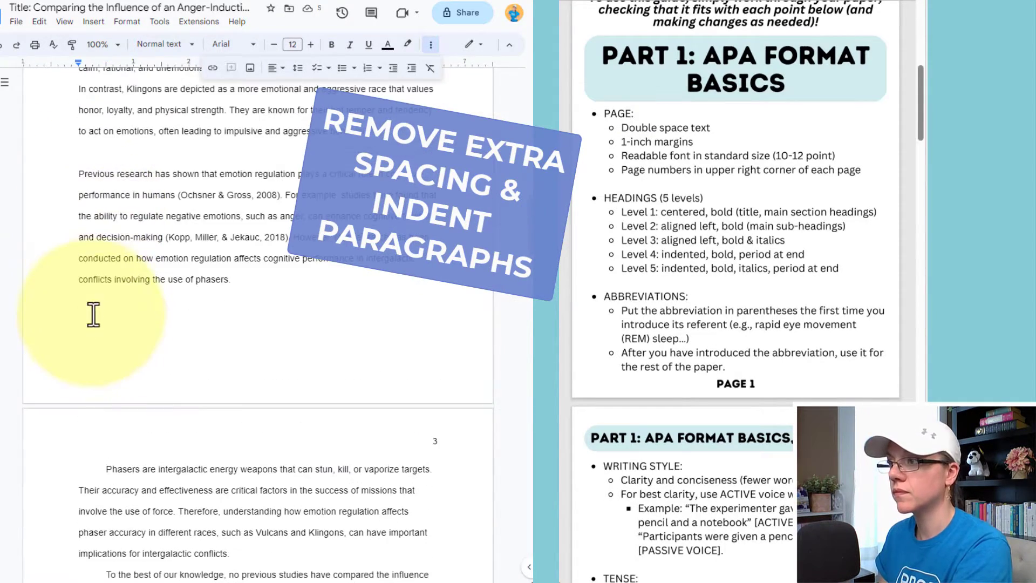
pyautogui.press('BackSpace')
pyautogui.scroll(2, 83, 170)
pyautogui.click(80, 153)
pyautogui.press('Tab')
pyautogui.click(81, 133)
pyautogui.press('BackSpace')
# Delete the two blank lines around the Introduction heading.
pyautogui.scroll(4, 80, 162)
pyautogui.click(75, 241)
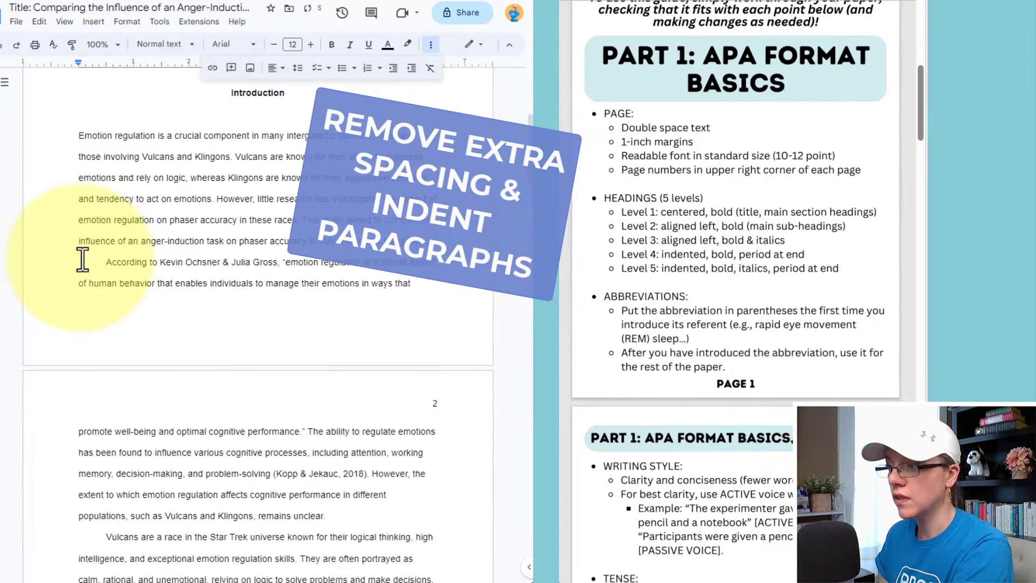
pyautogui.click(91, 179)
pyautogui.press('BackSpace')
pyautogui.scroll(1, 90, 181)
pyautogui.click(90, 189)
pyautogui.press('BackSpace')
pyautogui.press('BackSpace')
pyautogui.scroll(3, 90, 186)
# Split 'Abstract' onto its own line without the colon, then bold and center it.
pyautogui.moveTo(80, 202); pyautogui.dragTo(120, 209)
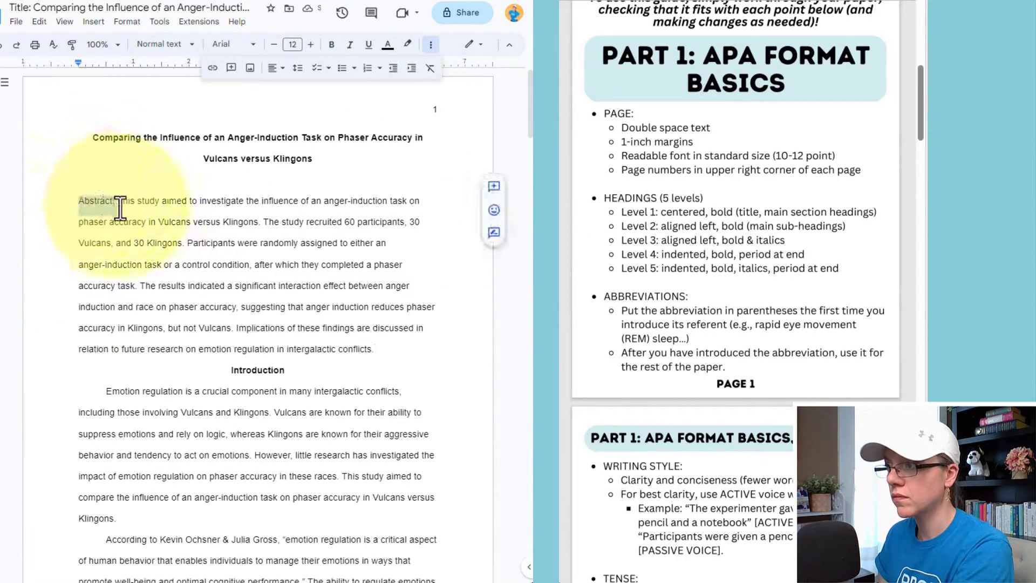
pyautogui.press('BackSpace')
pyautogui.press('Return')
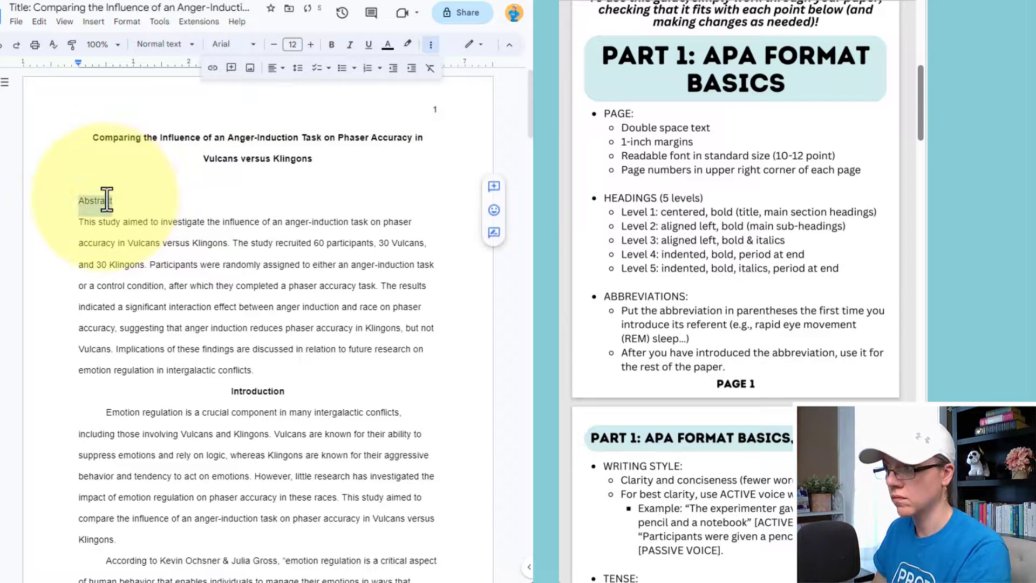
pyautogui.hotkey('ctrl', 'b')
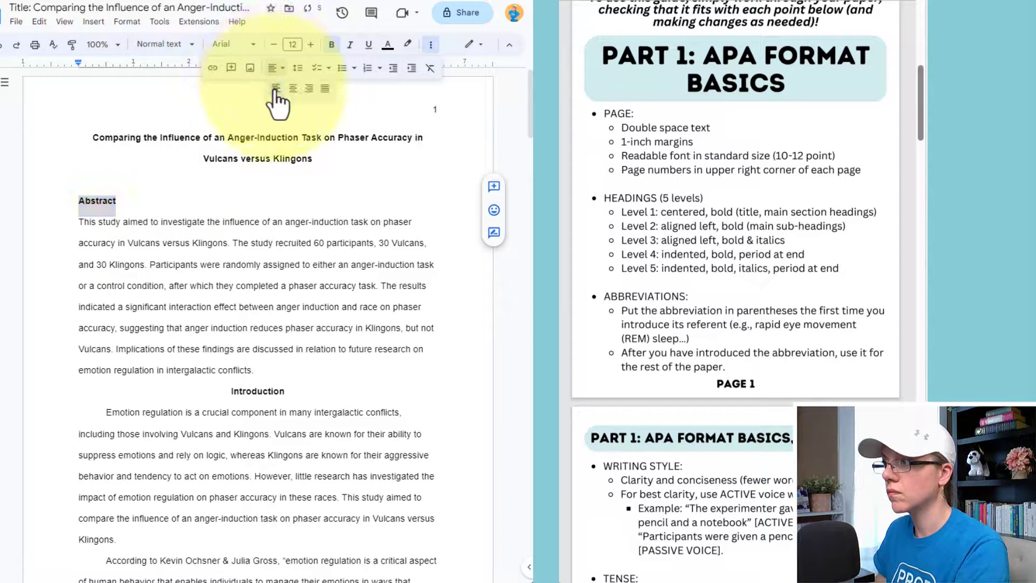
pyautogui.click(293, 88)
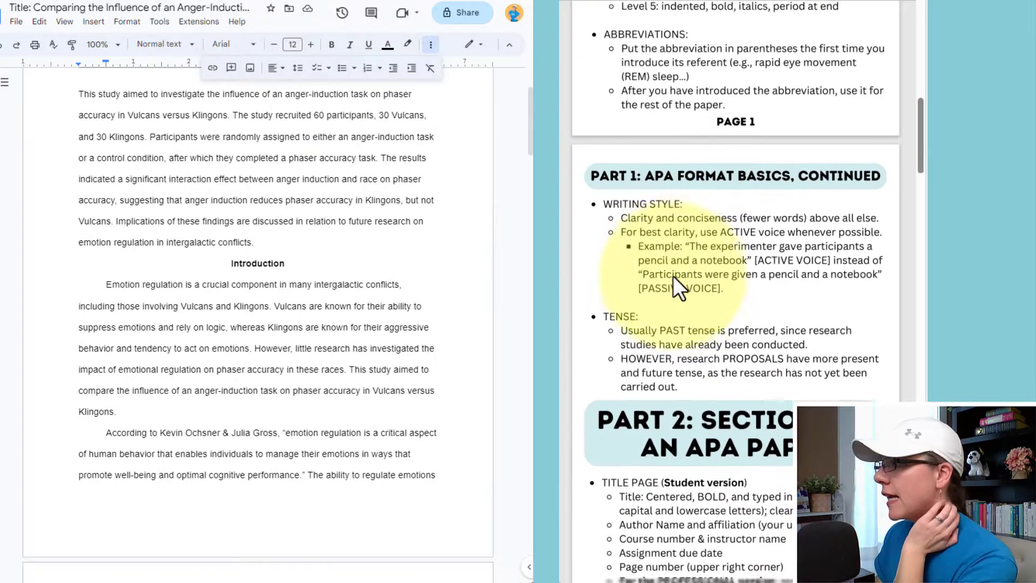
pyautogui.scroll(-3, 672, 276)
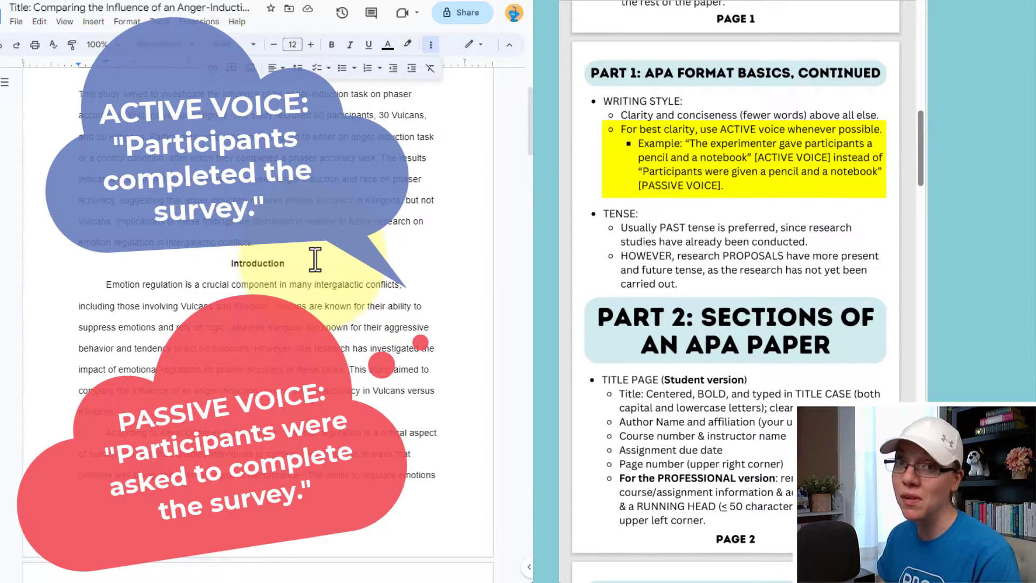
# Replace 'were asked to describe' with 'described' in the Procedures paragraph.
pyautogui.scroll(-5, 315, 259)
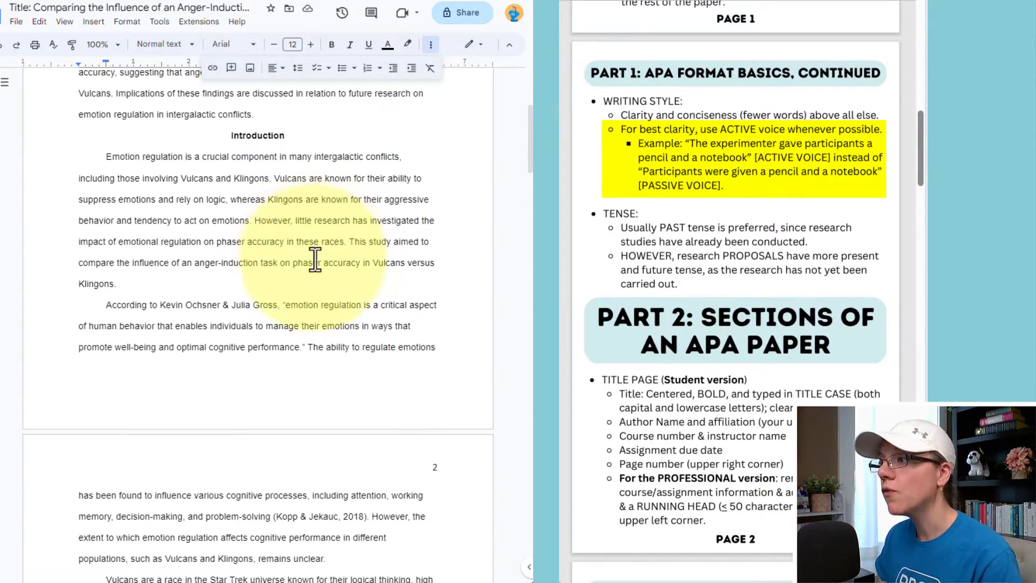
pyautogui.scroll(-10, 315, 259)
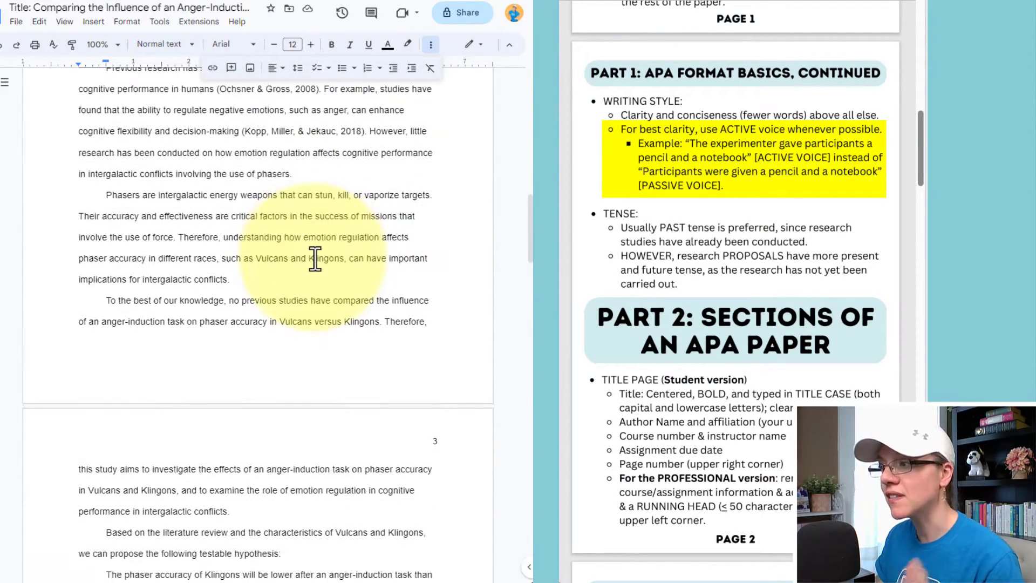
pyautogui.scroll(-5, 315, 260)
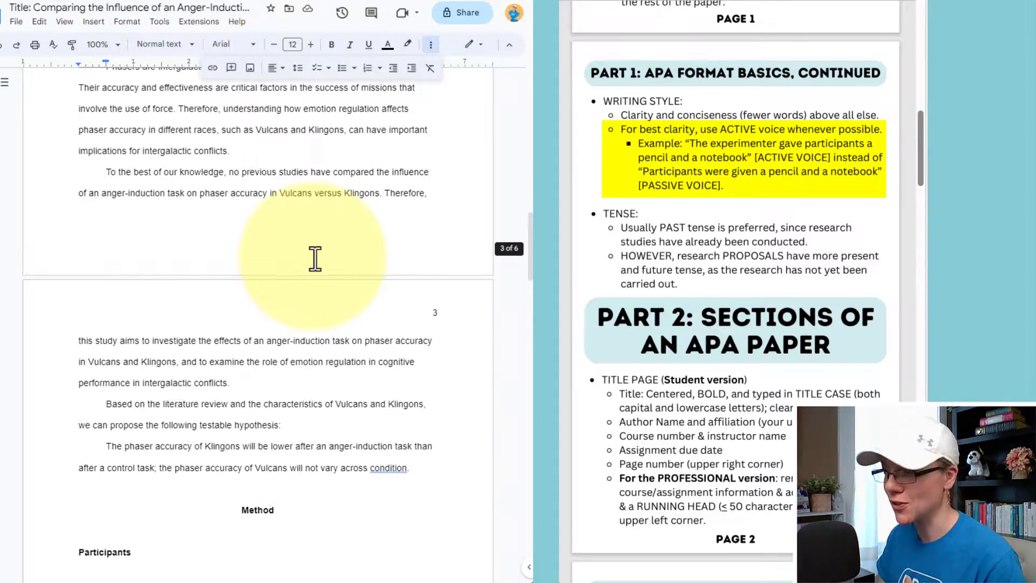
pyautogui.scroll(-10, 315, 259)
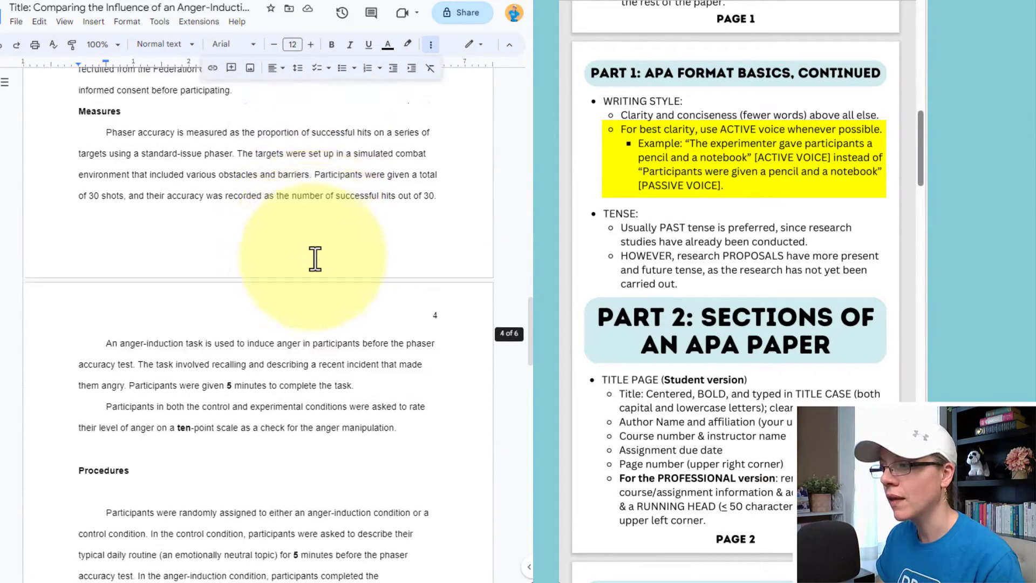
pyautogui.scroll(-2, 316, 259)
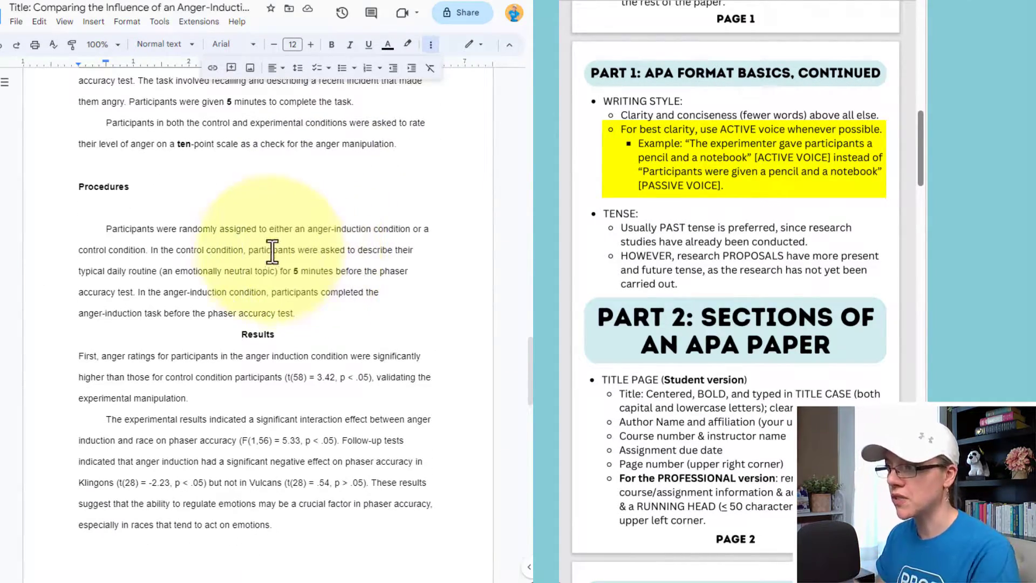
pyautogui.scroll(2, 160, 233)
pyautogui.moveTo(301, 337); pyautogui.dragTo(392, 344)
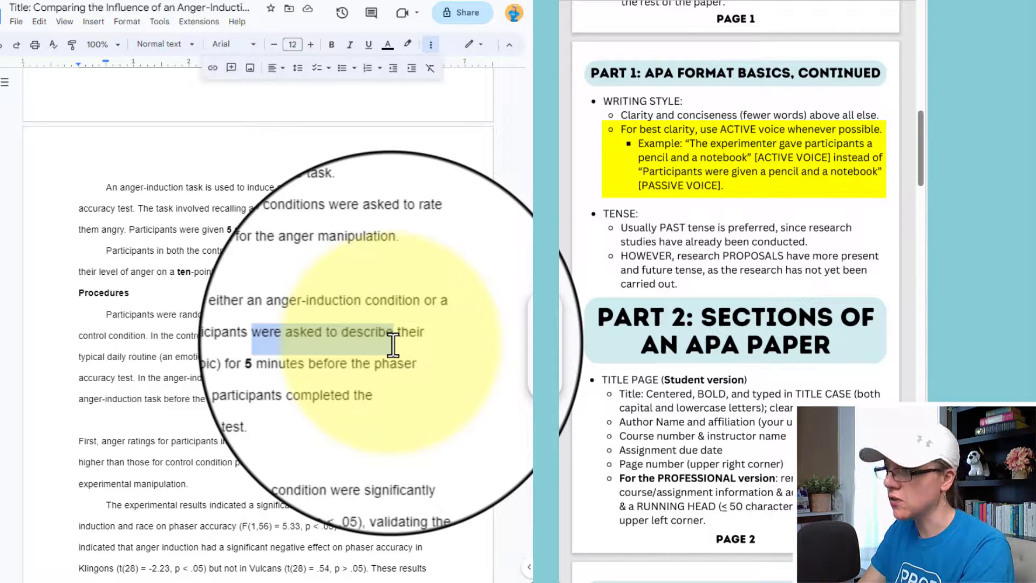
pyautogui.press('BackSpace')
pyautogui.write('described')
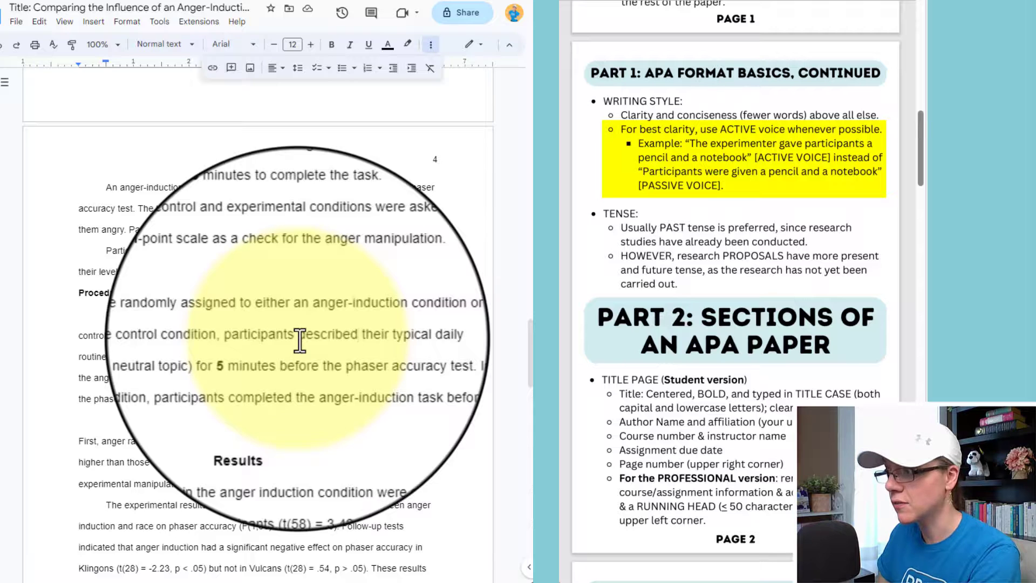
pyautogui.moveTo(202, 369); pyautogui.dragTo(296, 378)
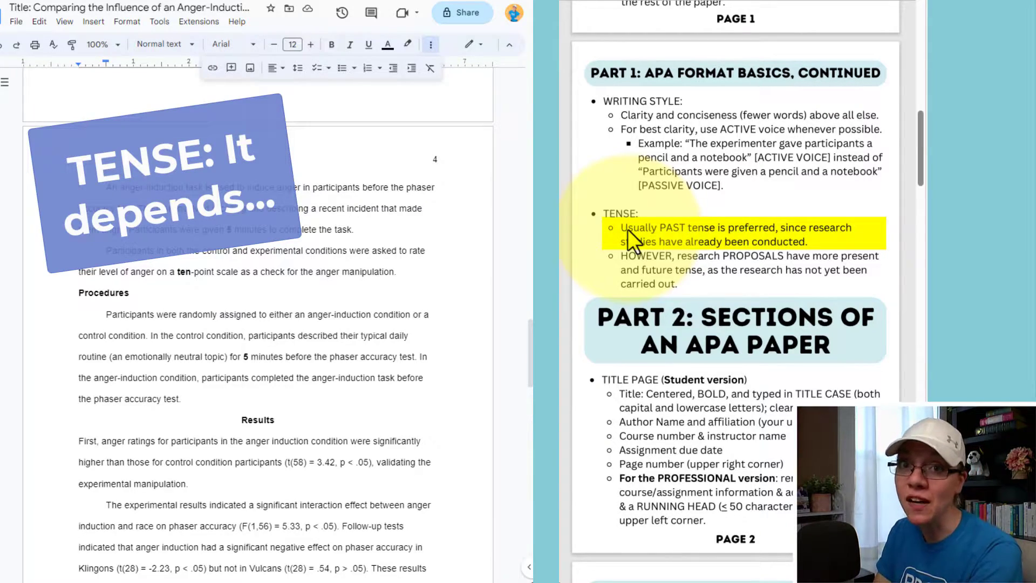
pyautogui.scroll(10, 162, 251)
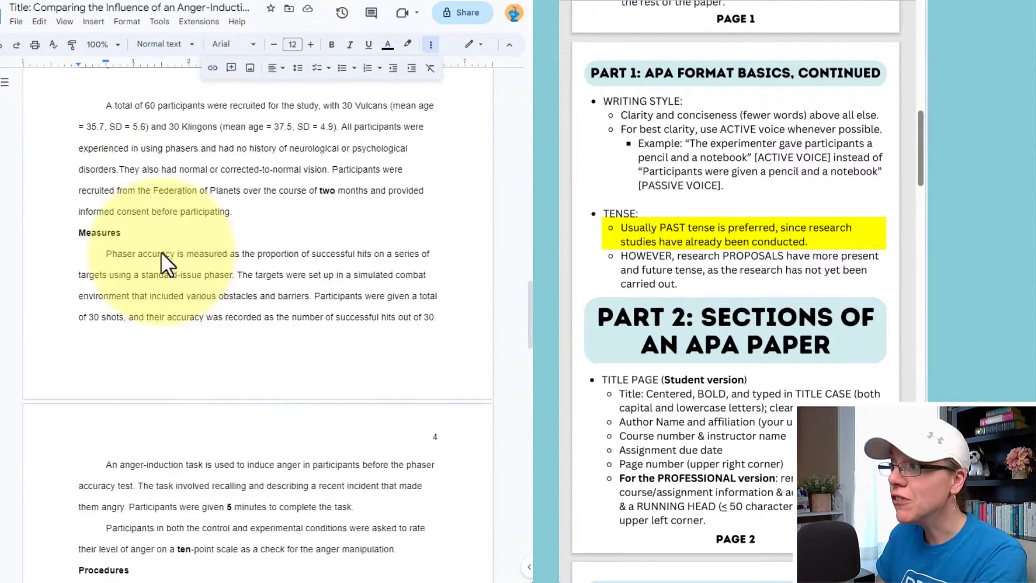
pyautogui.scroll(15, 165, 254)
pyautogui.scroll(-4, 166, 255)
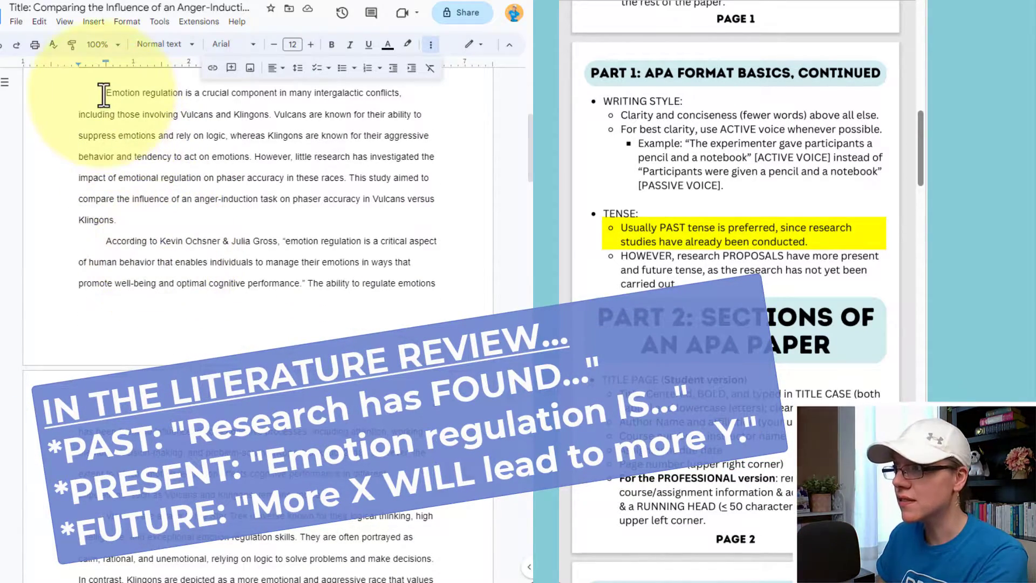
pyautogui.scroll(-4, 243, 204)
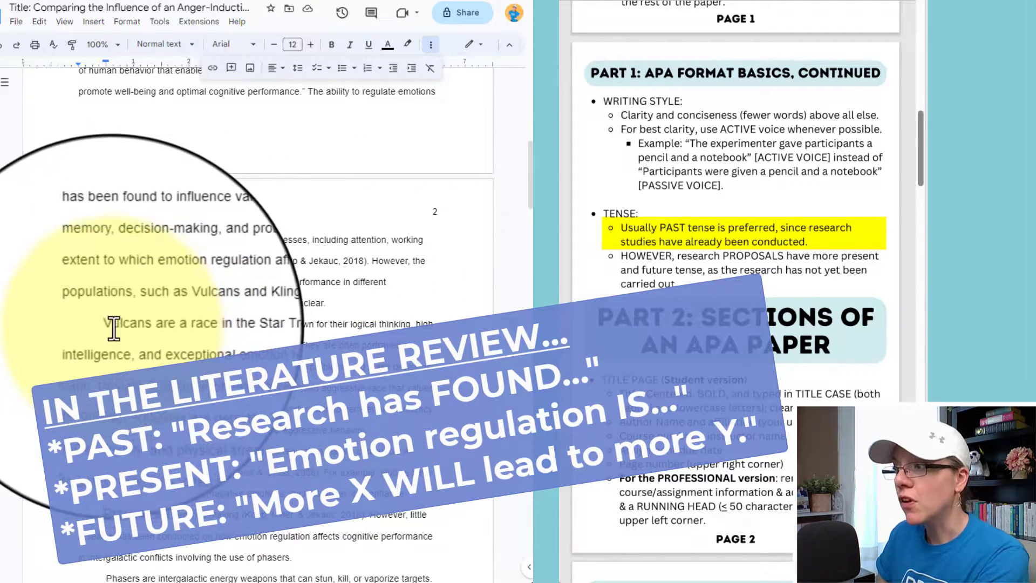
pyautogui.scroll(-2, 298, 332)
pyautogui.scroll(-9, 298, 332)
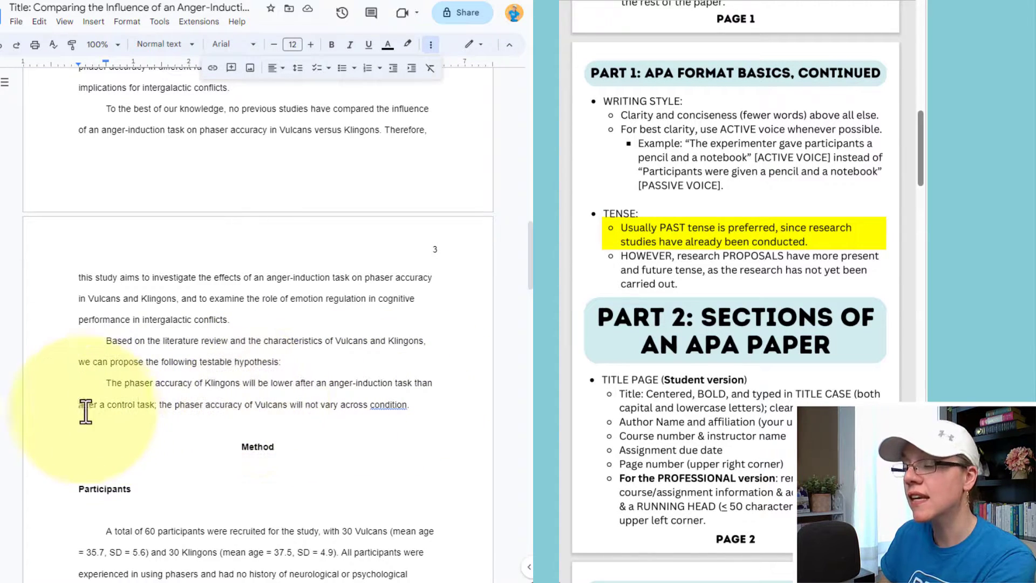
pyautogui.scroll(-15, 189, 409)
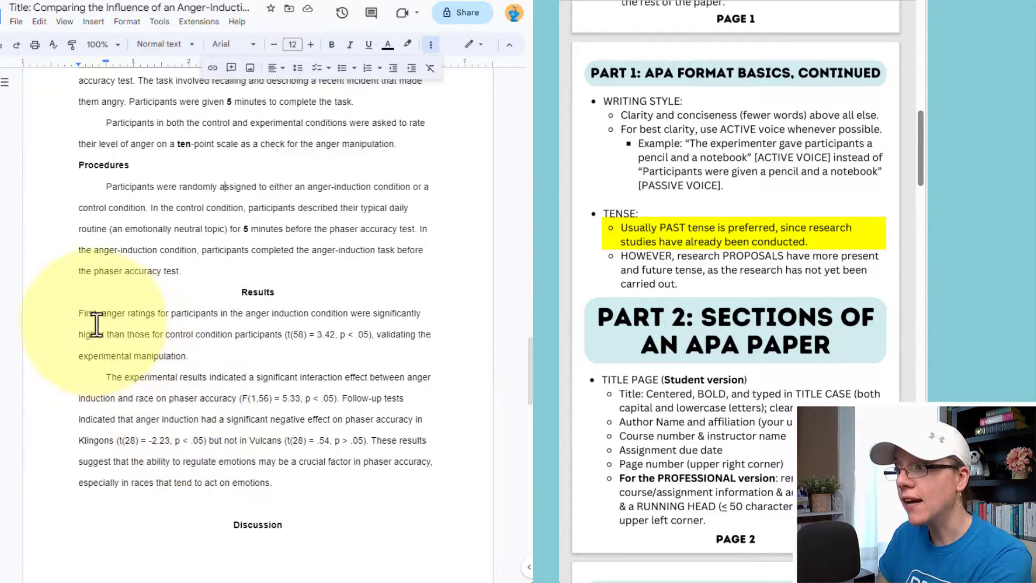
# Tab-indent the Results paragraph and delete the empty line above the Discussion heading.
pyautogui.click(79, 314)
pyautogui.press('Tab')
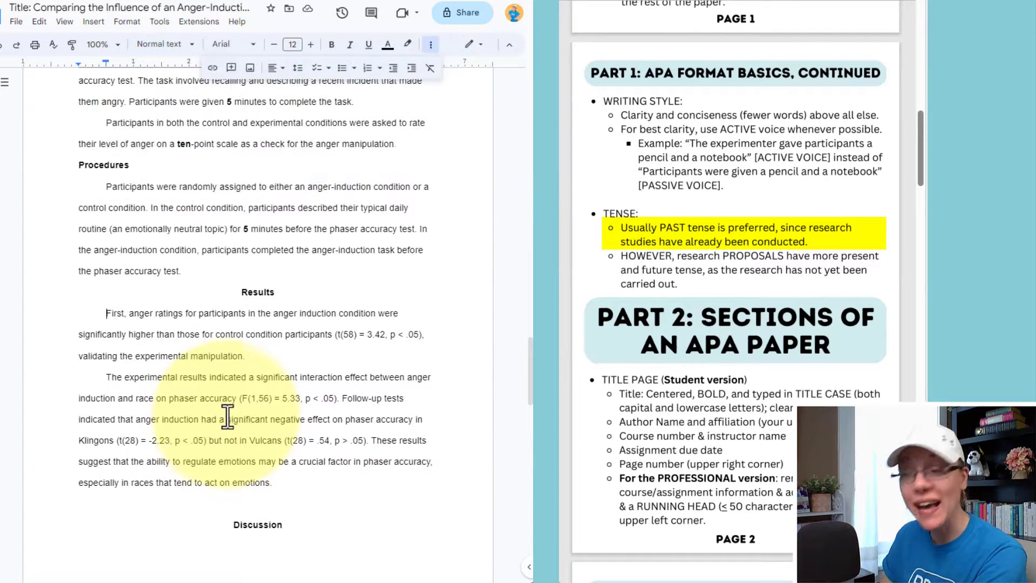
pyautogui.click(231, 510)
pyautogui.press('BackSpace')
pyautogui.scroll(-7, 231, 504)
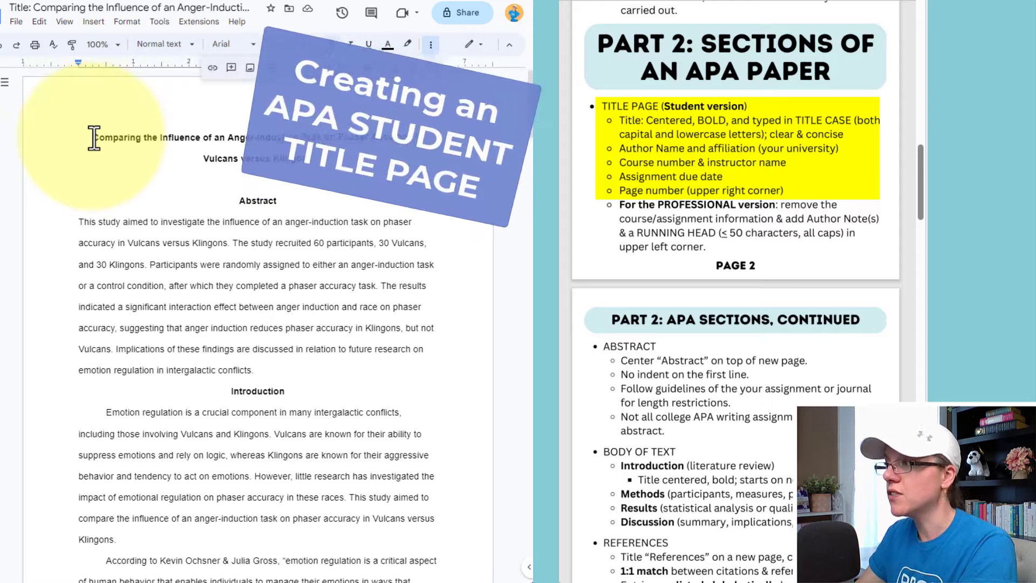
# Lower the title with an extra line and start the Abstract on a new page via a page break.
pyautogui.press('Return')
pyautogui.press('Return')
pyautogui.press('Return')
pyautogui.press('Return')
pyautogui.press('Return')
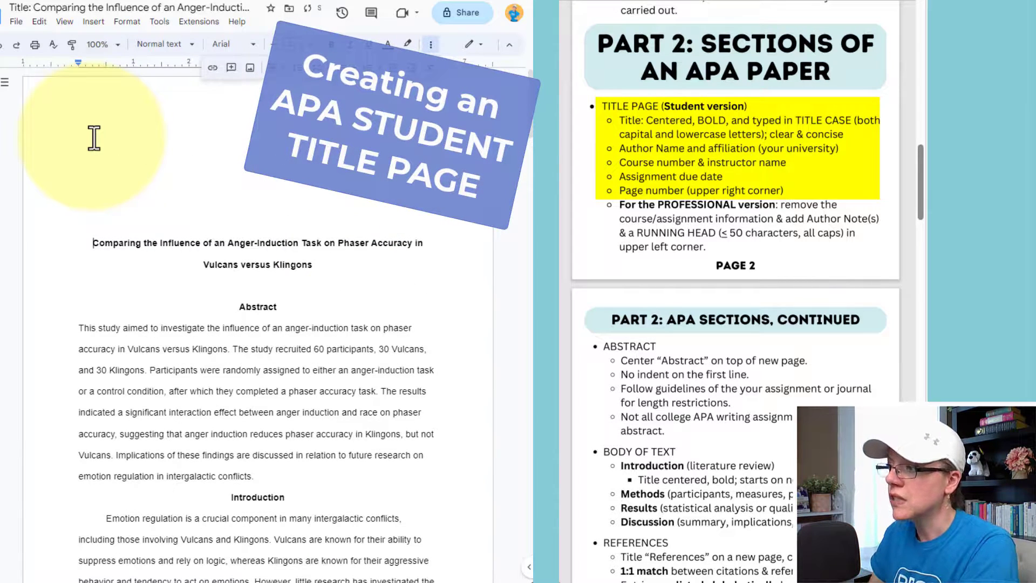
pyautogui.click(355, 282)
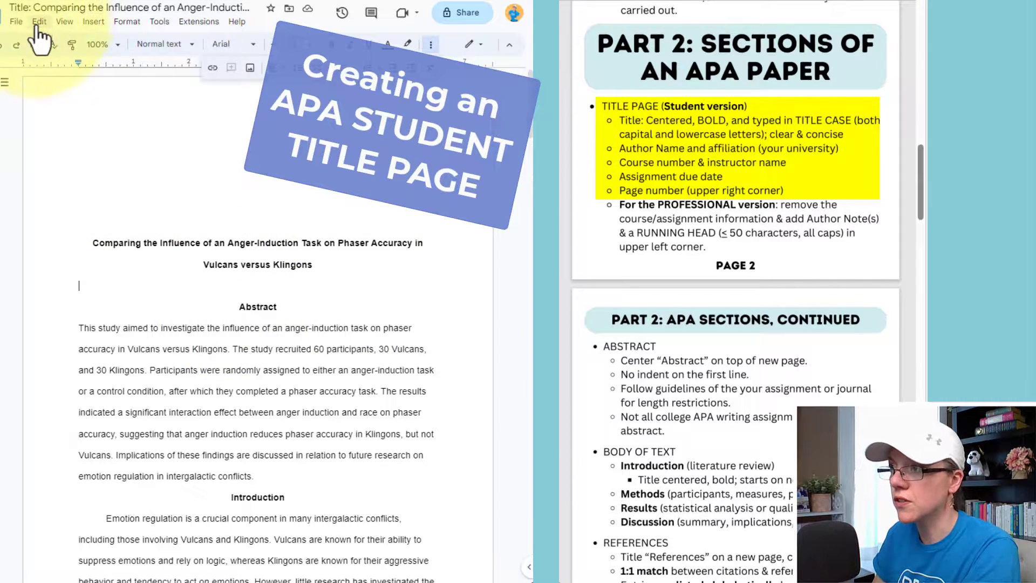
pyautogui.click(94, 22)
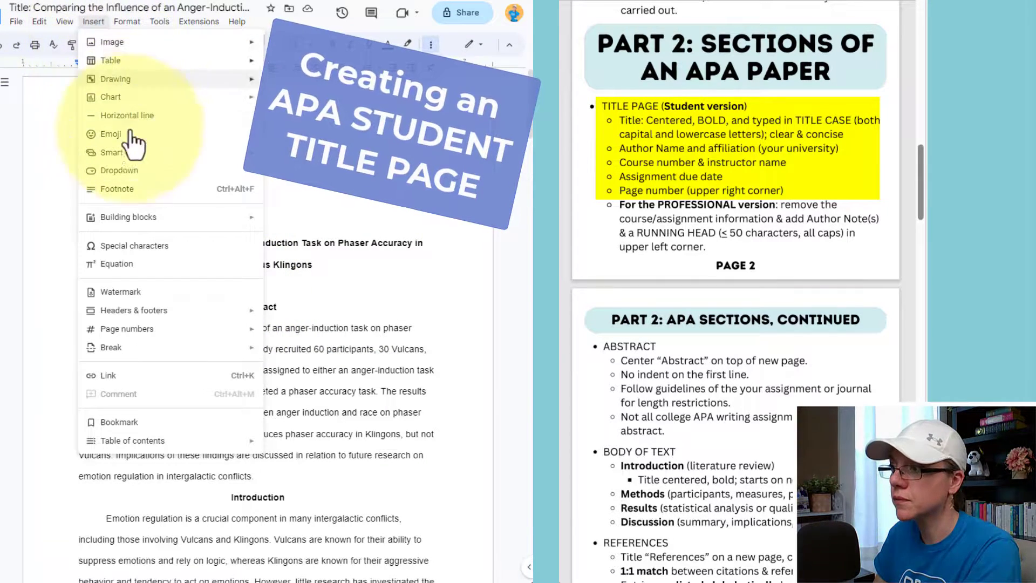
pyautogui.moveTo(143, 347)
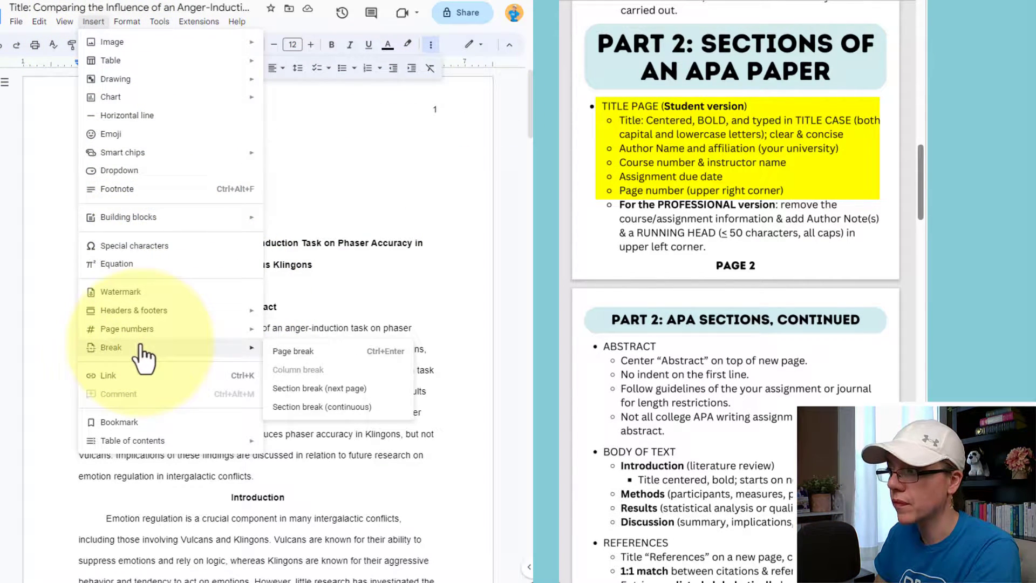
pyautogui.click(274, 356)
pyautogui.click(128, 543)
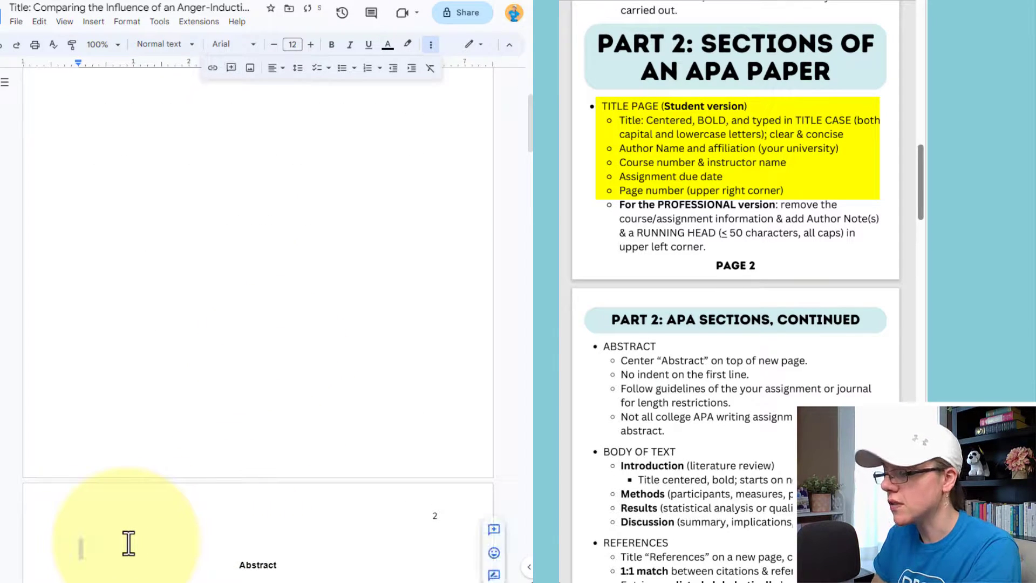
pyautogui.press('Delete')
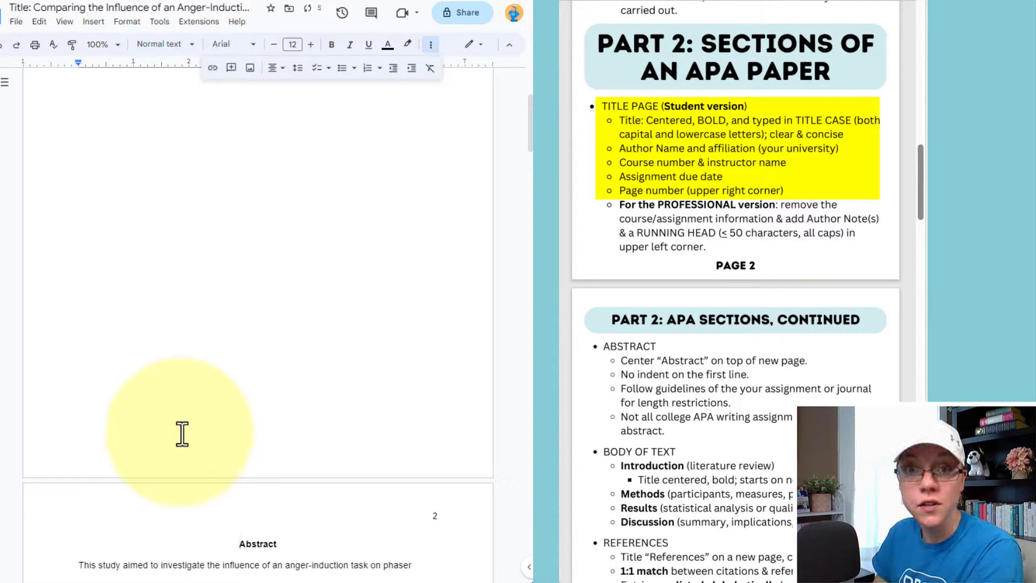
# Centre the empty line beneath the title on page 1.
pyautogui.scroll(3, 240, 421)
pyautogui.click(290, 319)
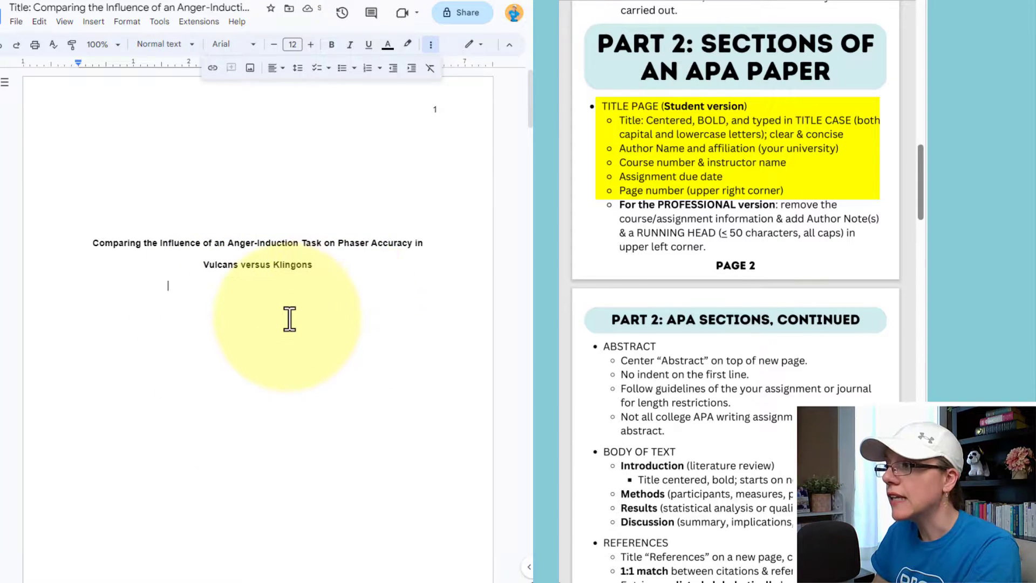
pyautogui.click(275, 68)
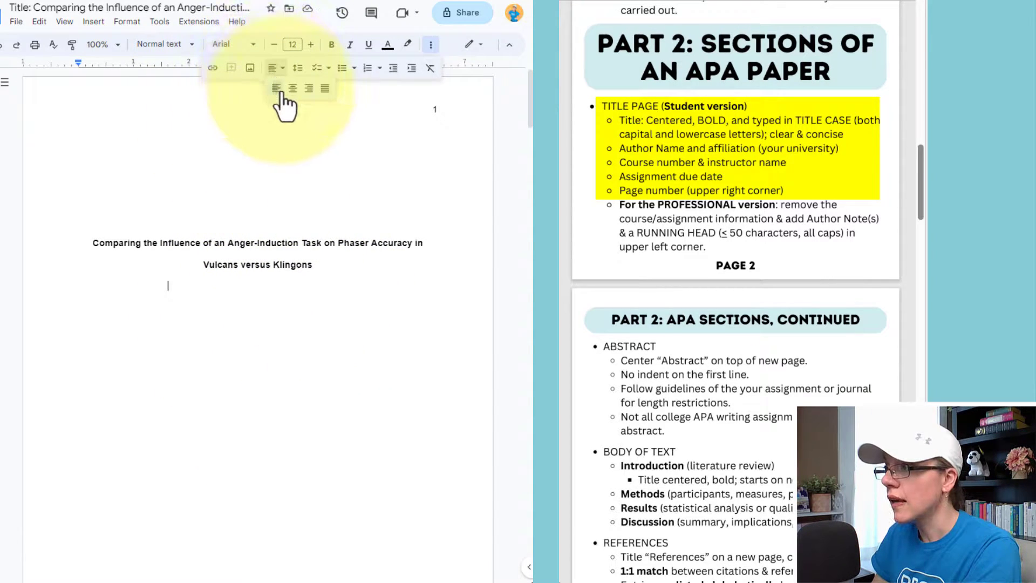
pyautogui.click(292, 88)
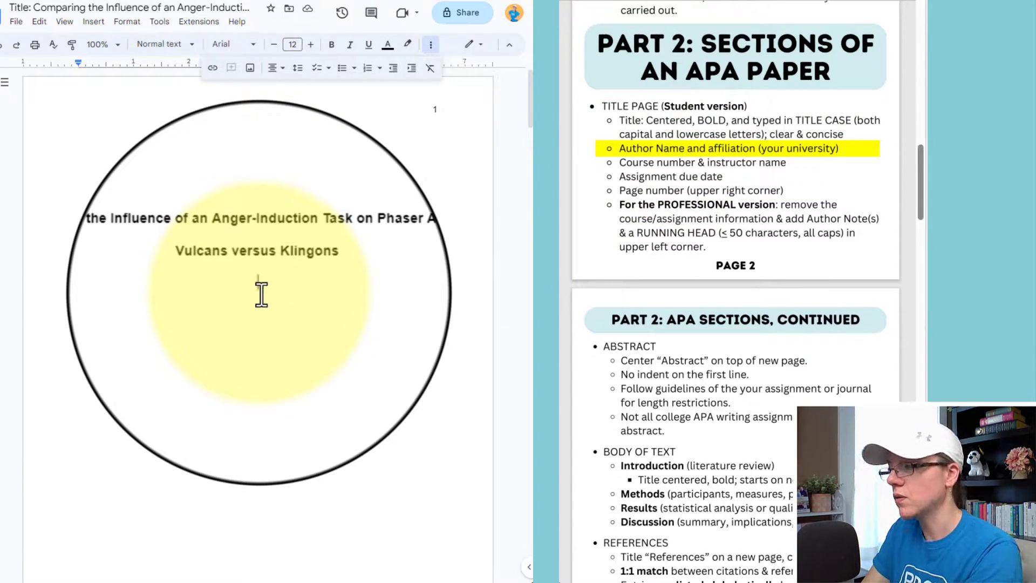
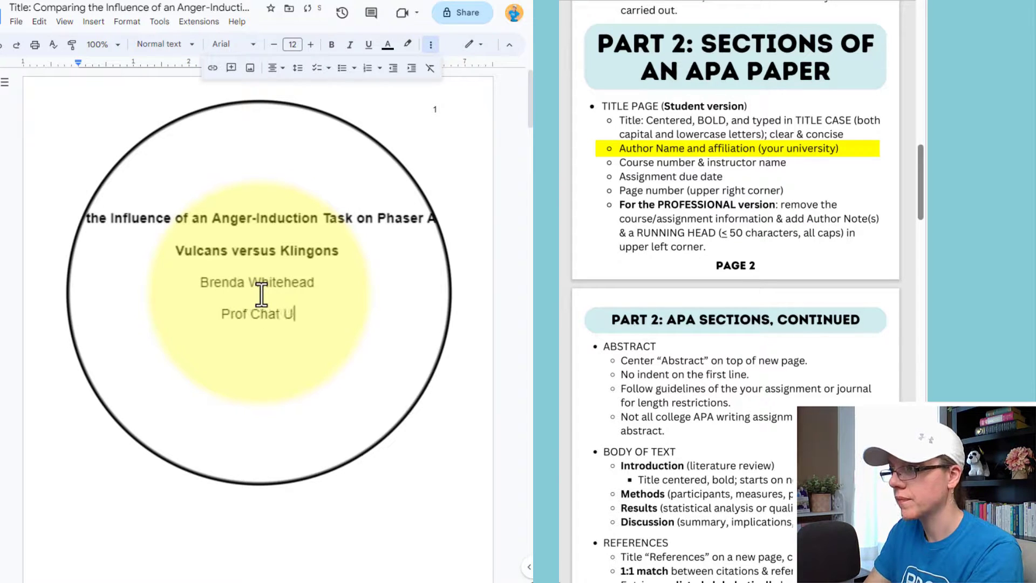
# Enter the author's name, university, PSY 230, instructor and April 12, 2023 on centred lines, with a blank line above.
pyautogui.write('rsity')
pyautogui.press('Return')
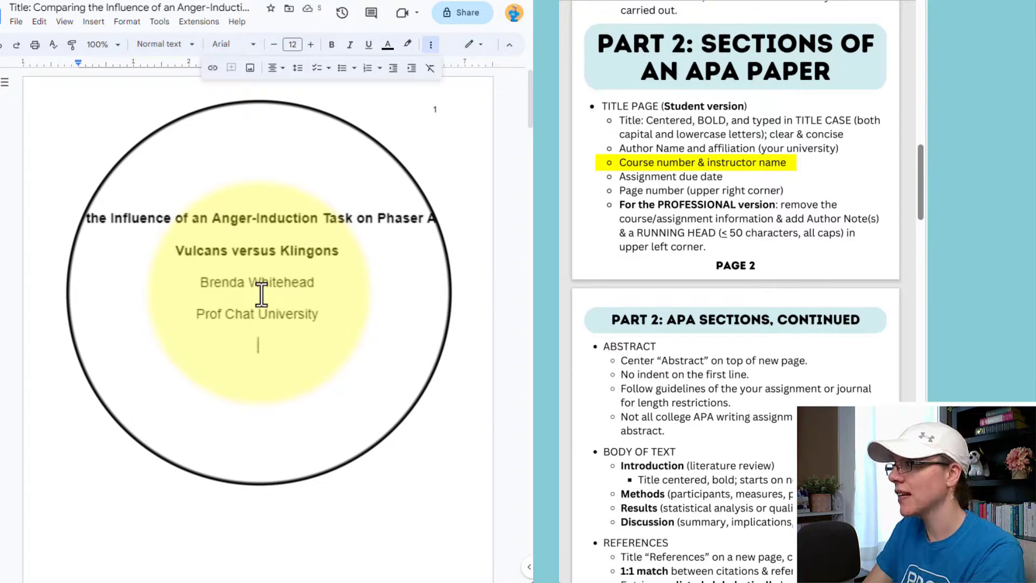
pyautogui.write('P')
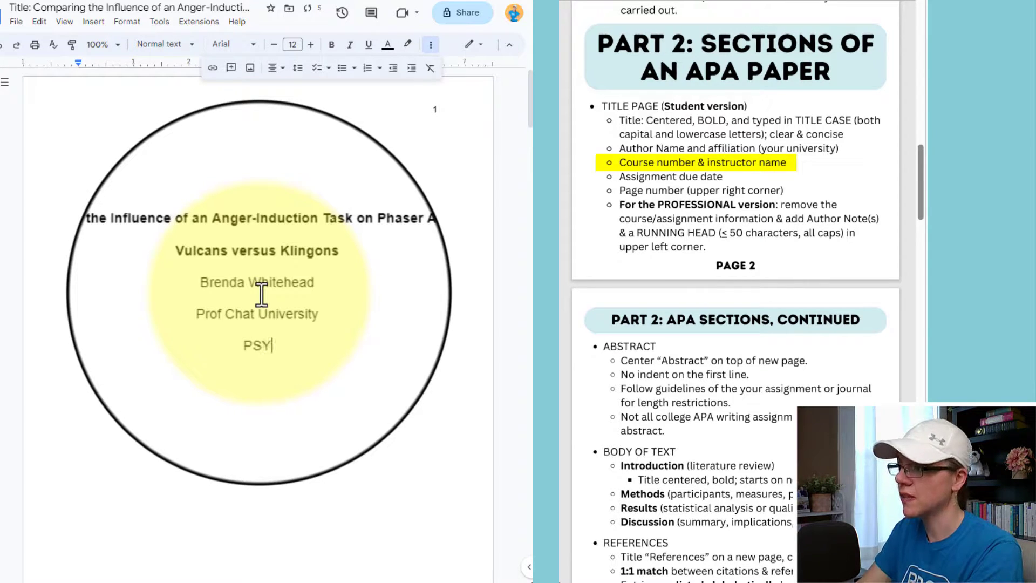
pyautogui.write('SY')
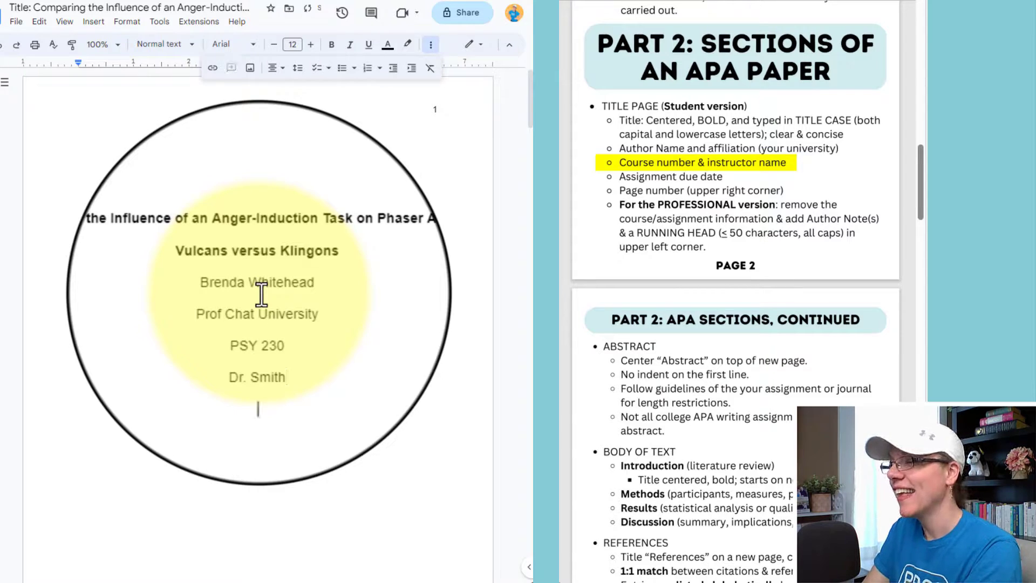
pyautogui.press('Return')
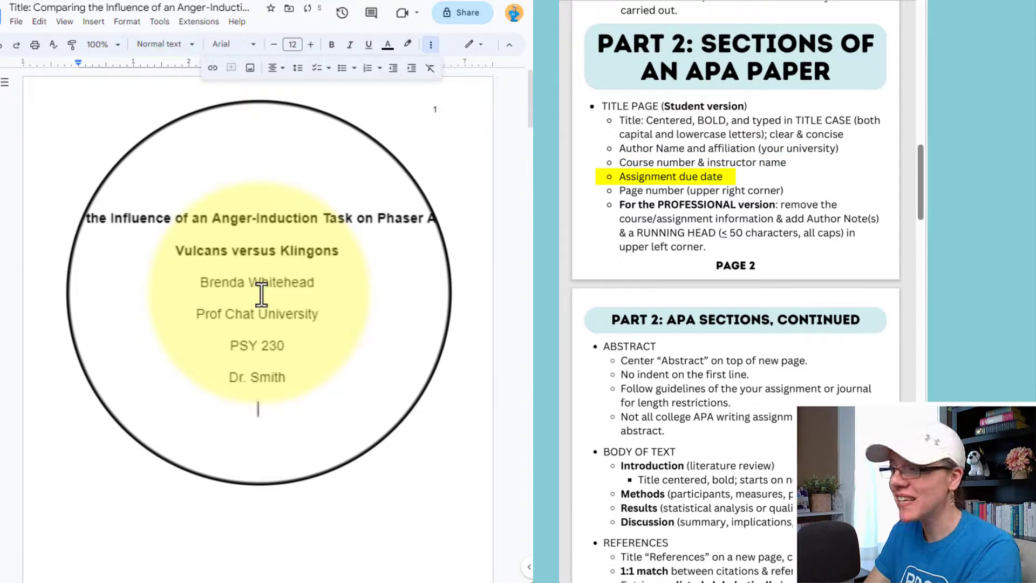
pyautogui.write('April 12, 2023')
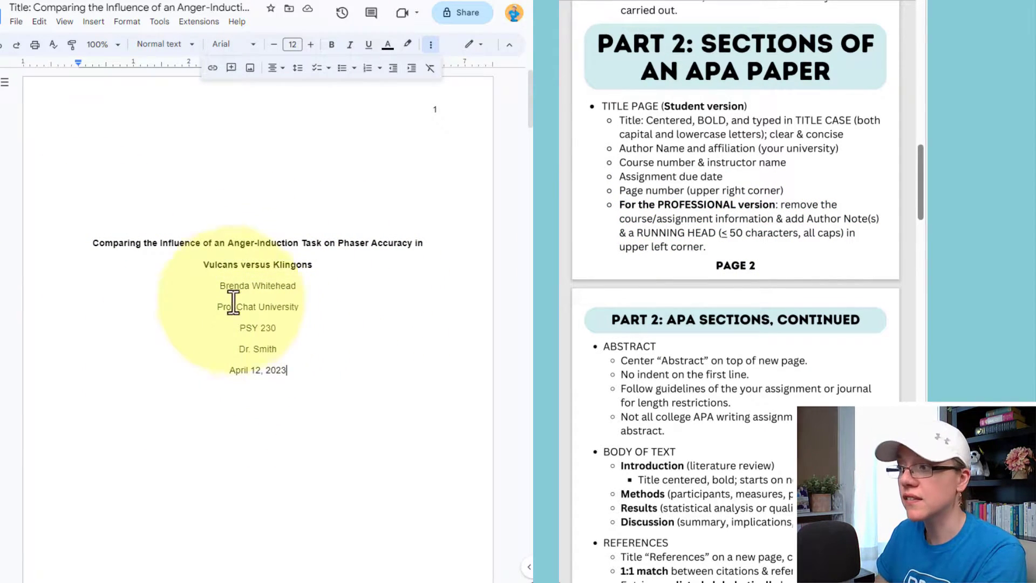
pyautogui.click(219, 286)
pyautogui.press('Return')
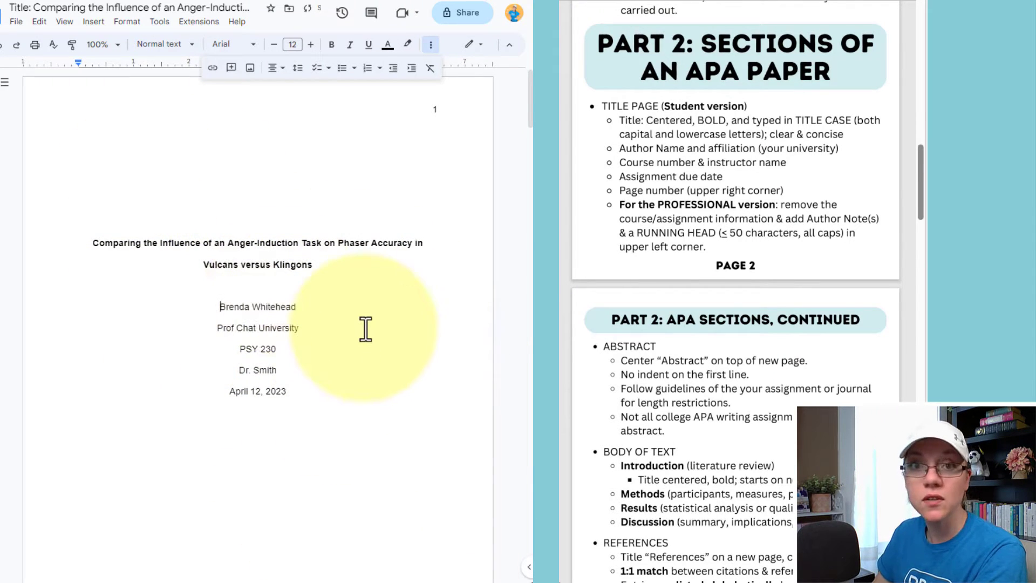
# Insert a page break before the Introduction heading so it starts page 3.
pyautogui.scroll(-10, 366, 329)
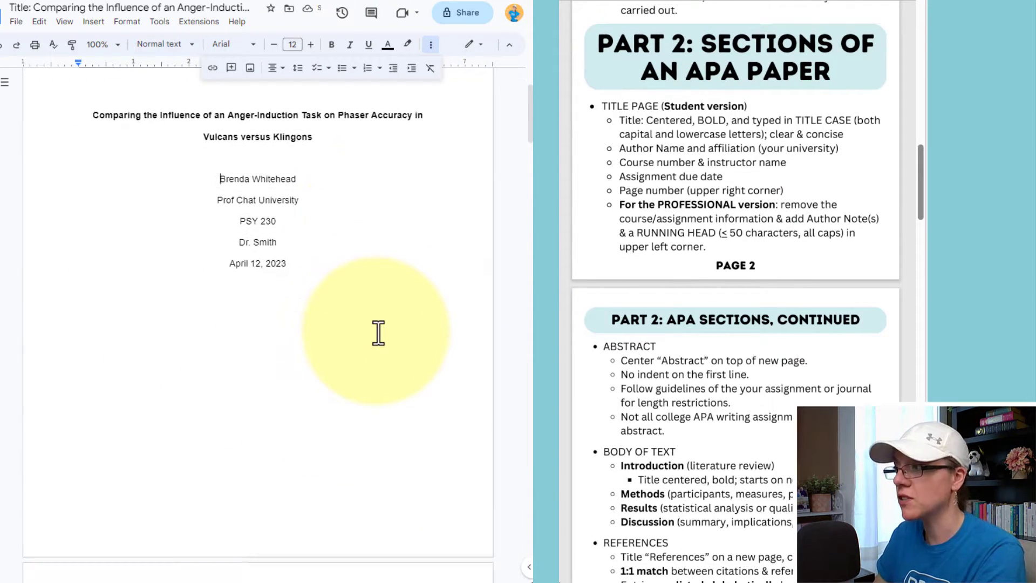
pyautogui.scroll(-2, 324, 242)
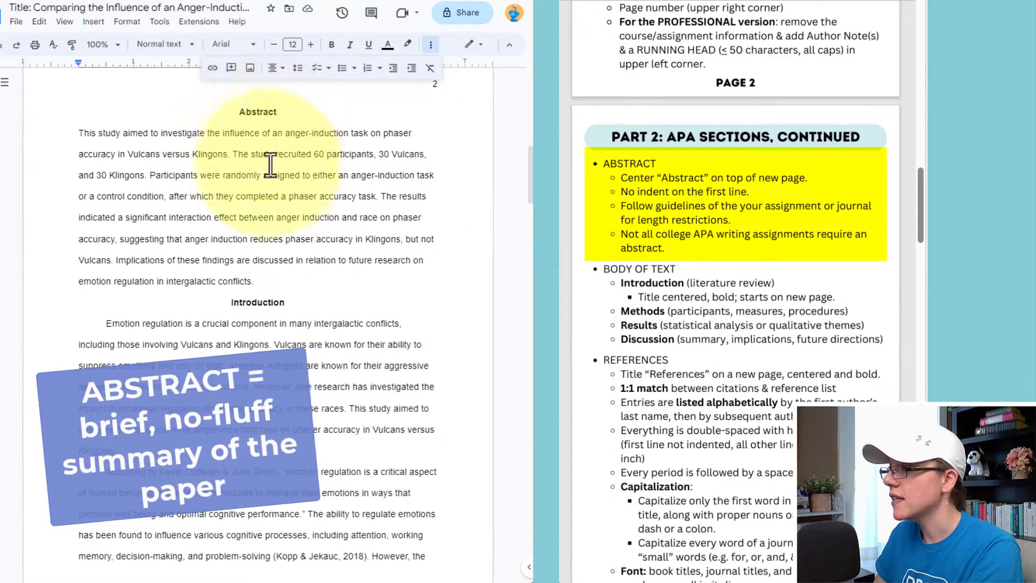
pyautogui.click(233, 309)
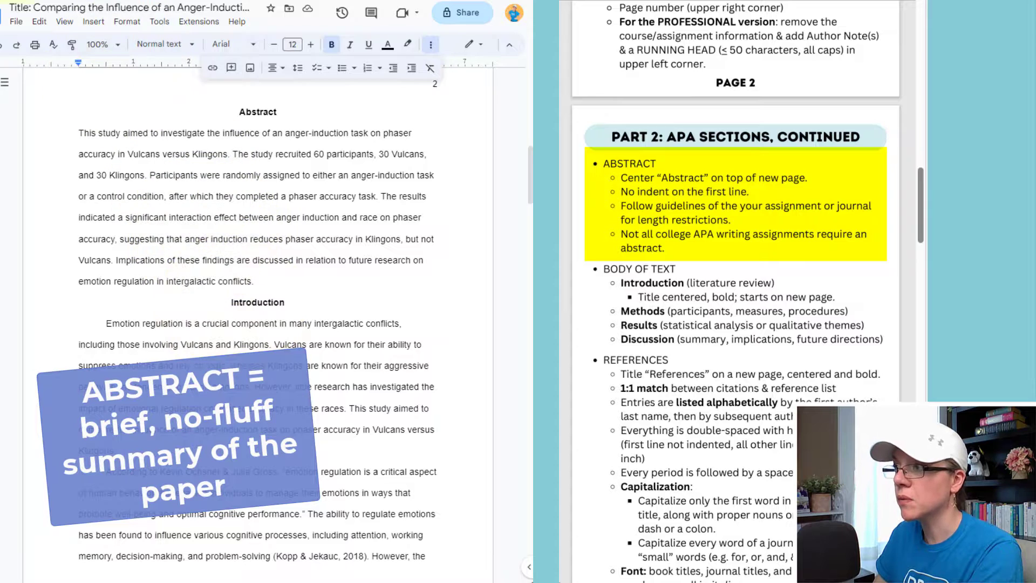
pyautogui.click(94, 21)
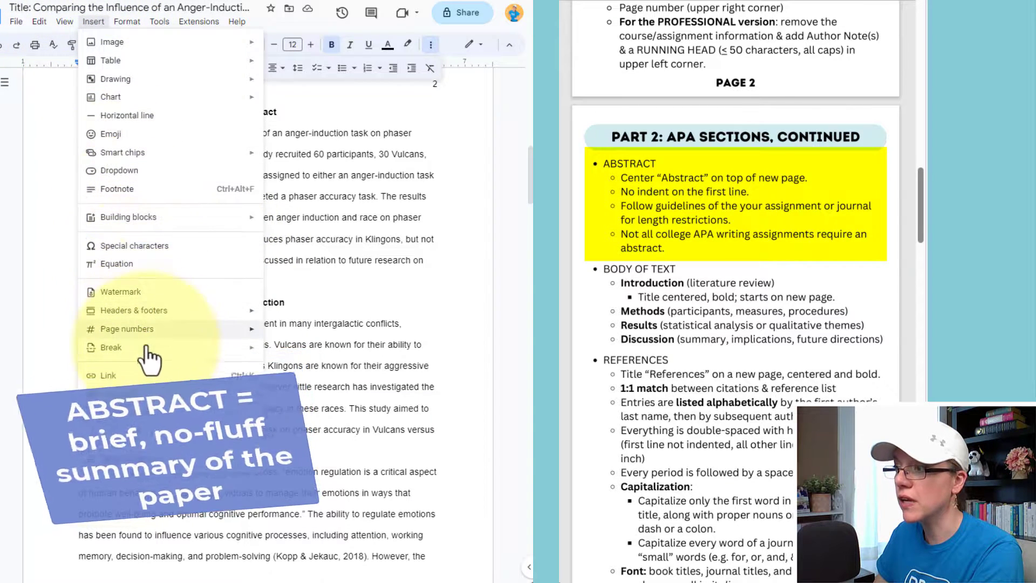
pyautogui.moveTo(115, 348)
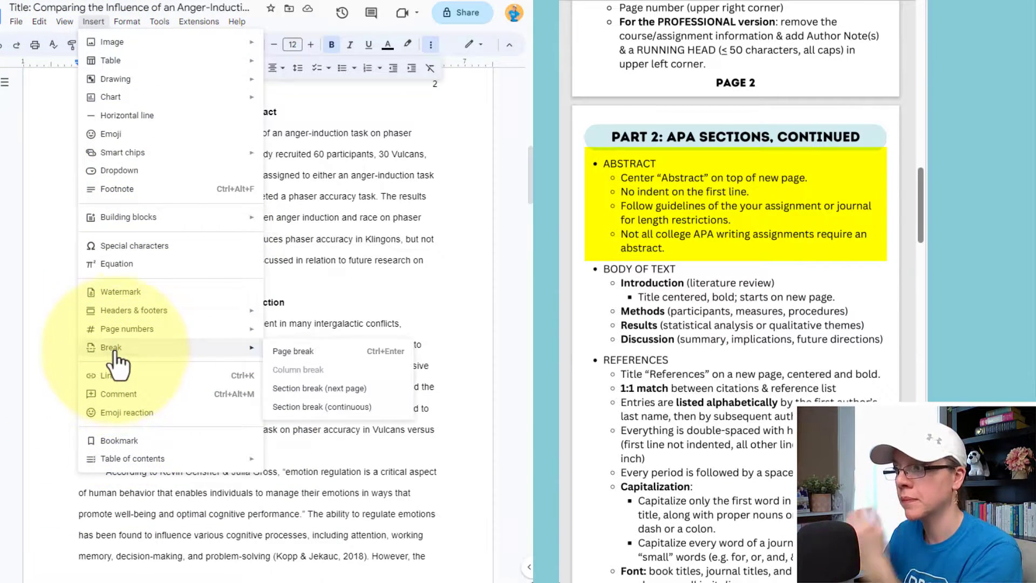
pyautogui.click(296, 353)
# Select the Abstract paragraph on page 2.
pyautogui.scroll(5, 298, 351)
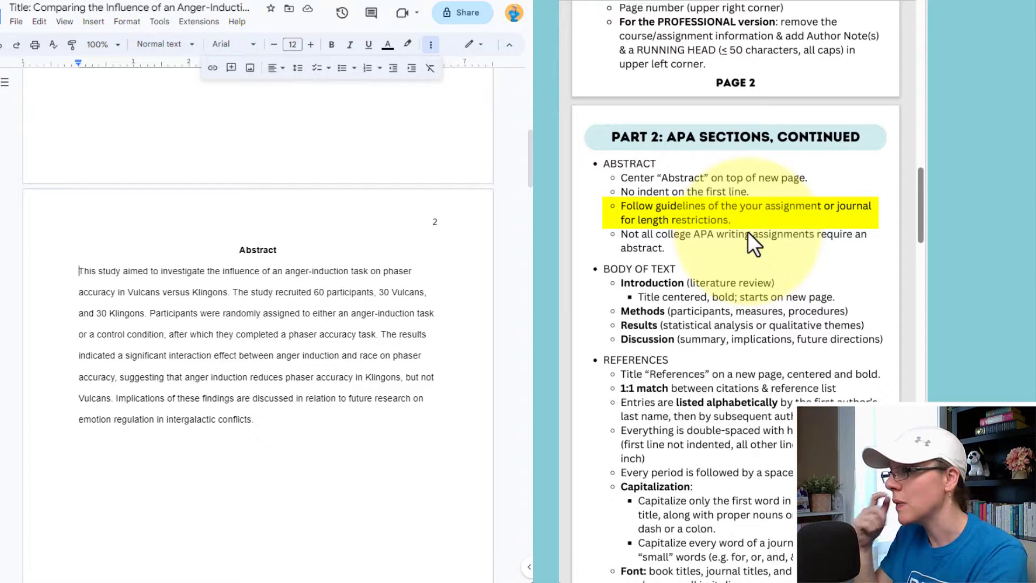
pyautogui.keyDown('shift'); pyautogui.click(284, 426); pyautogui.keyUp('shift')
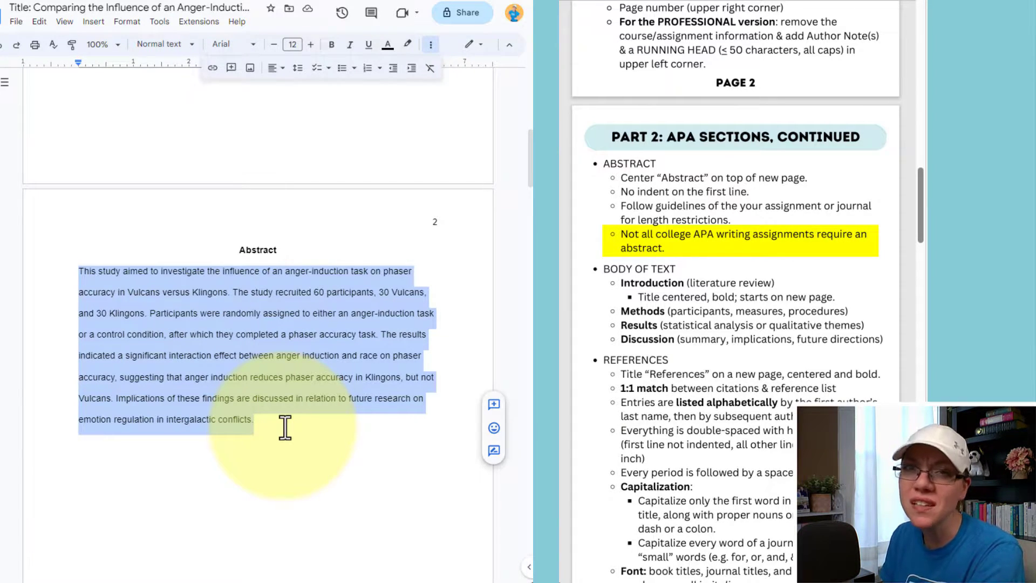
pyautogui.scroll(-2, 639, 178)
pyautogui.scroll(-7, 340, 312)
pyautogui.scroll(-6, 342, 312)
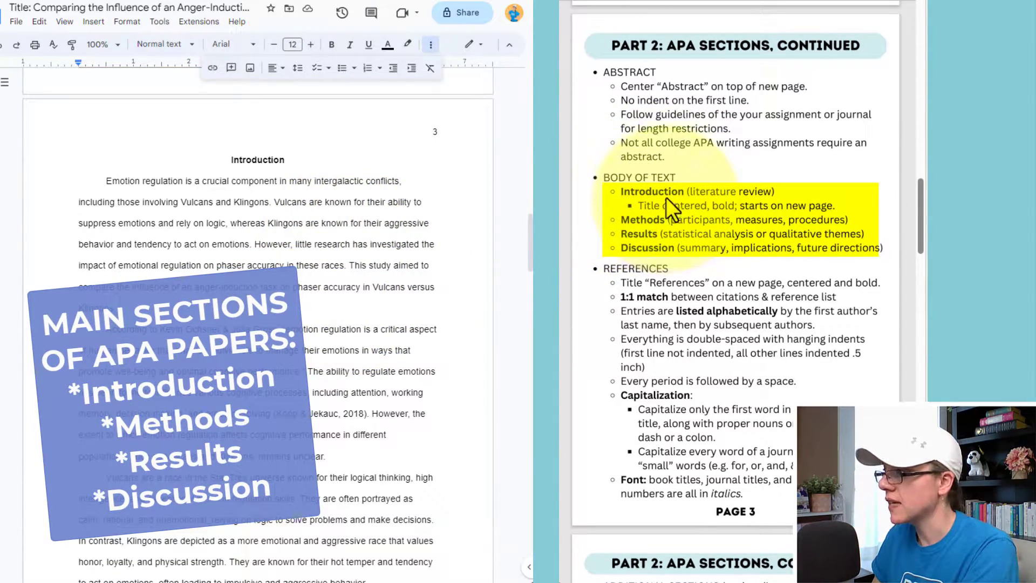
# Delete the blank lines above and around the Method heading.
pyautogui.scroll(-7, 284, 167)
pyautogui.scroll(-9, 295, 182)
pyautogui.click(210, 245)
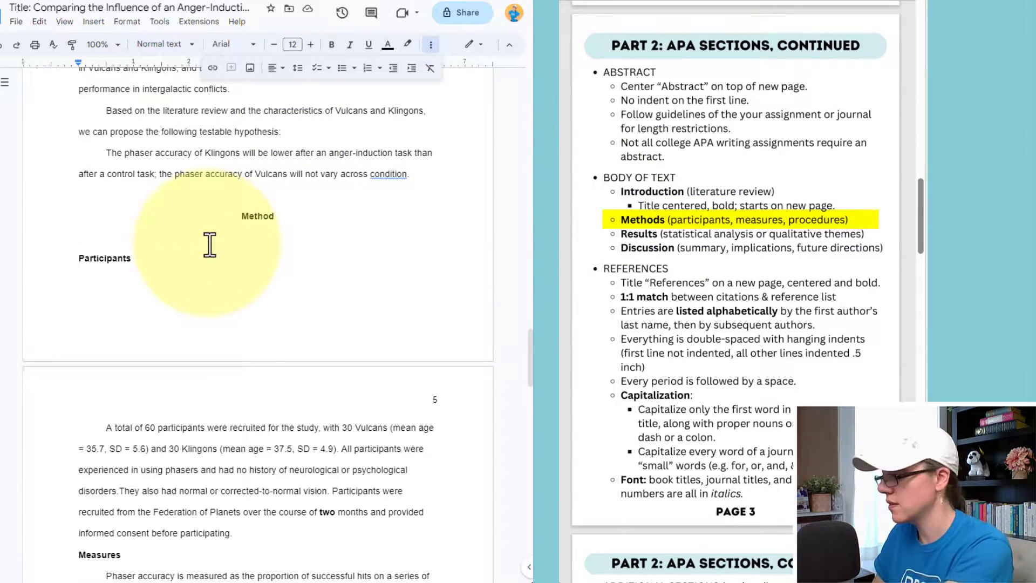
pyautogui.press('BackSpace')
pyautogui.click(185, 198)
pyautogui.press('BackSpace')
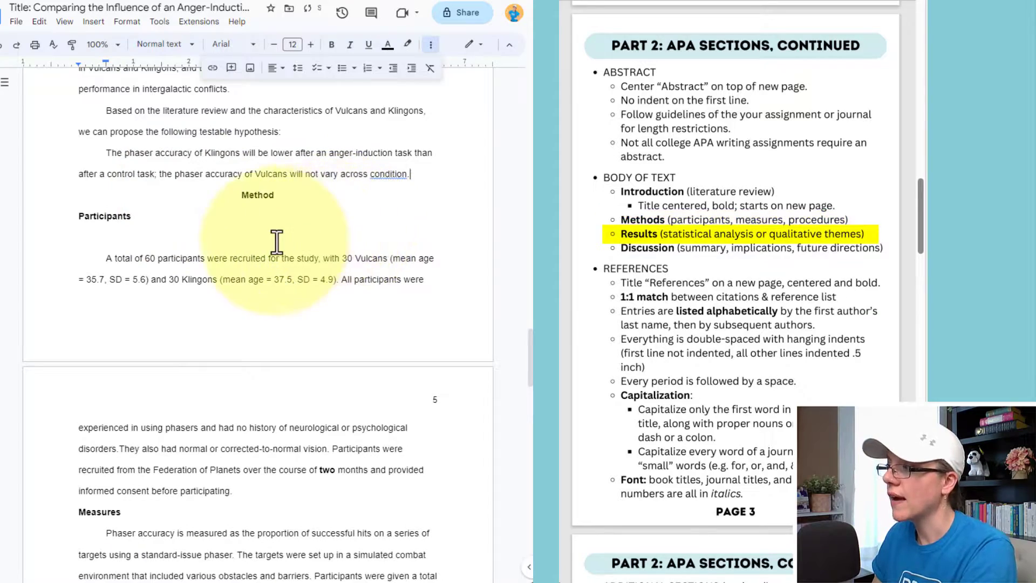
# Copy the paper's two-line title from page 1.
pyautogui.scroll(-13, 277, 241)
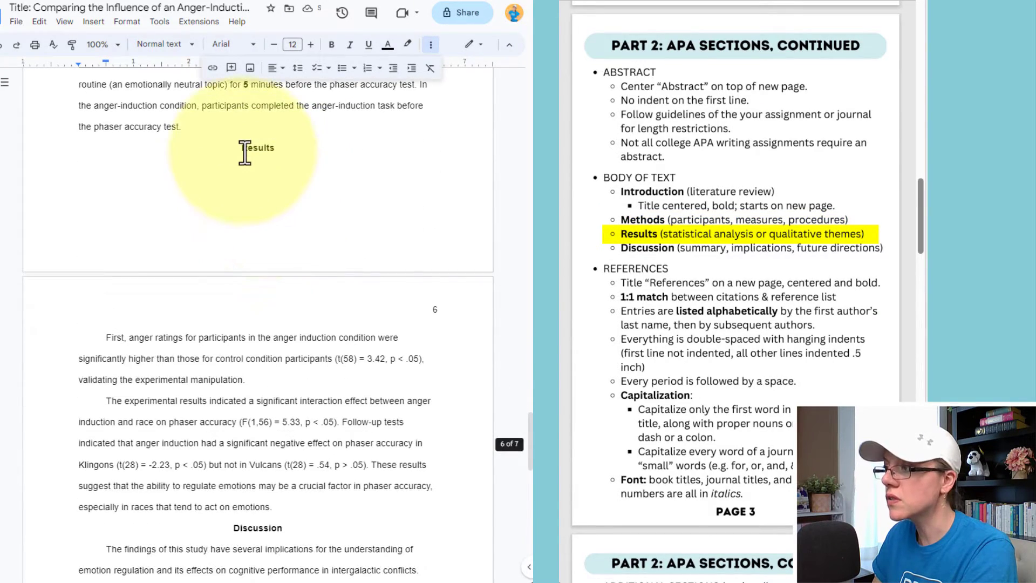
pyautogui.scroll(-5, 257, 226)
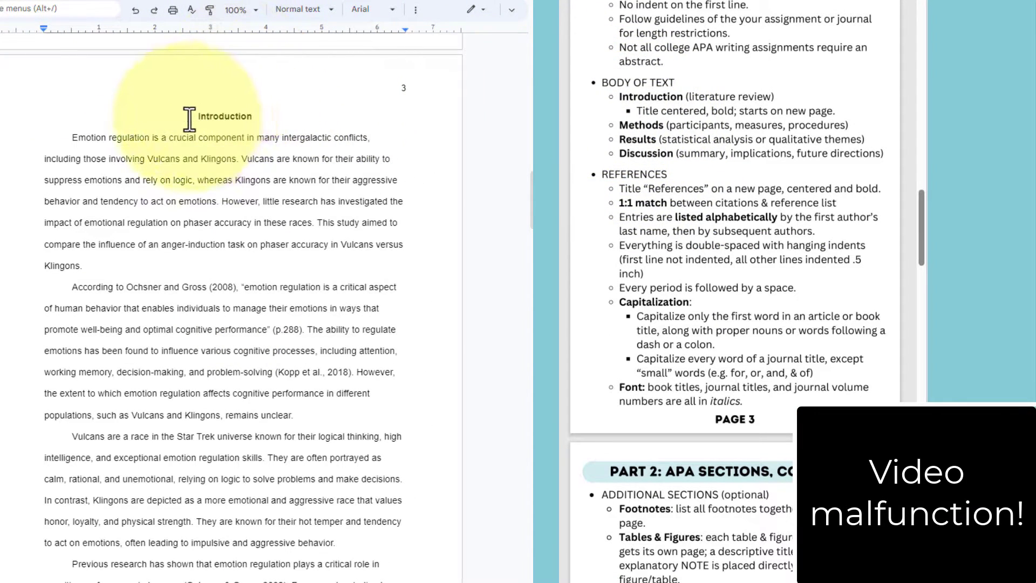
pyautogui.moveTo(200, 117); pyautogui.dragTo(253, 127)
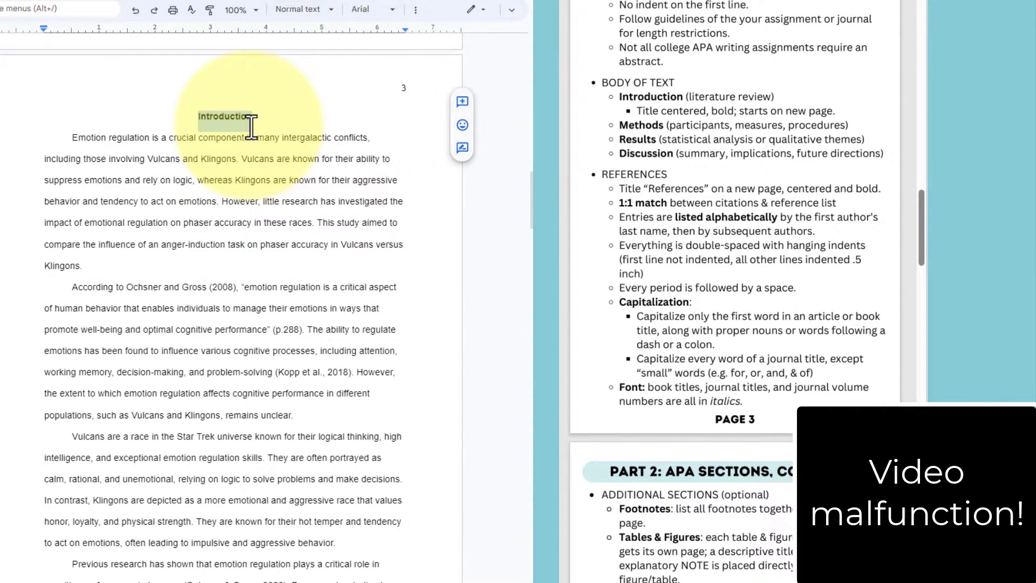
pyautogui.moveTo(252, 127); pyautogui.dragTo(253, 128)
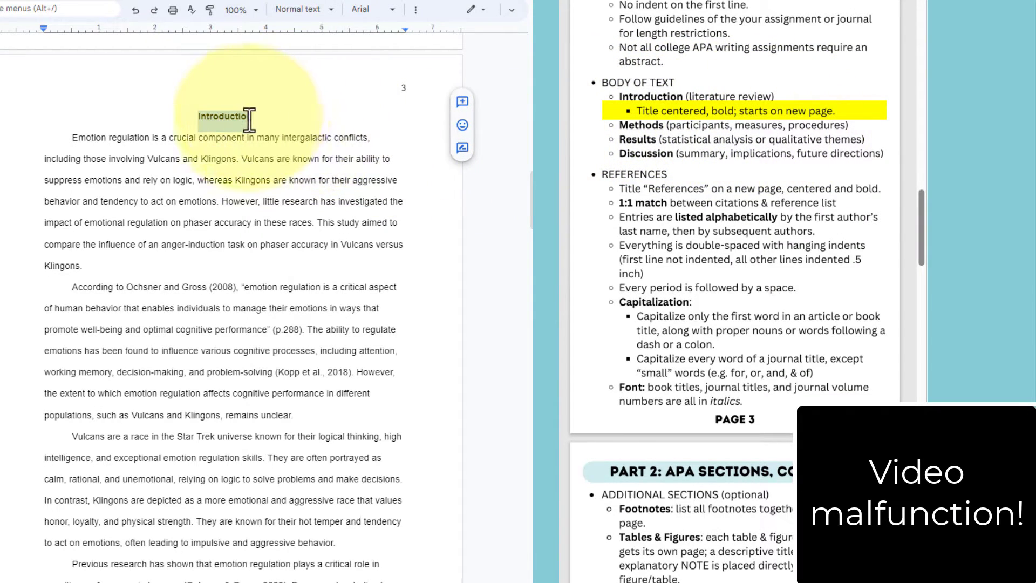
pyautogui.scroll(12, 247, 118)
pyautogui.scroll(8, 251, 123)
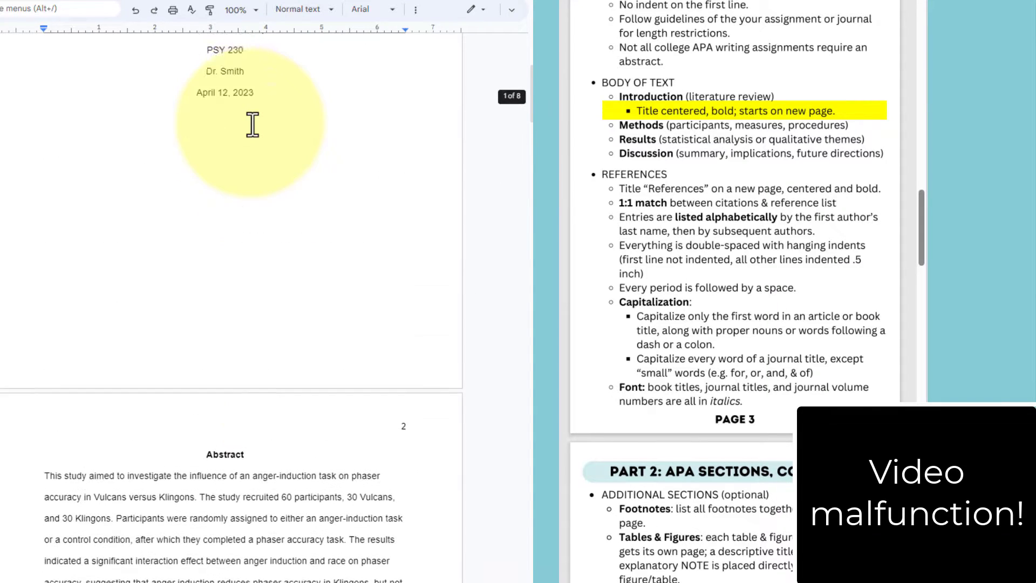
pyautogui.moveTo(59, 145); pyautogui.dragTo(280, 168)
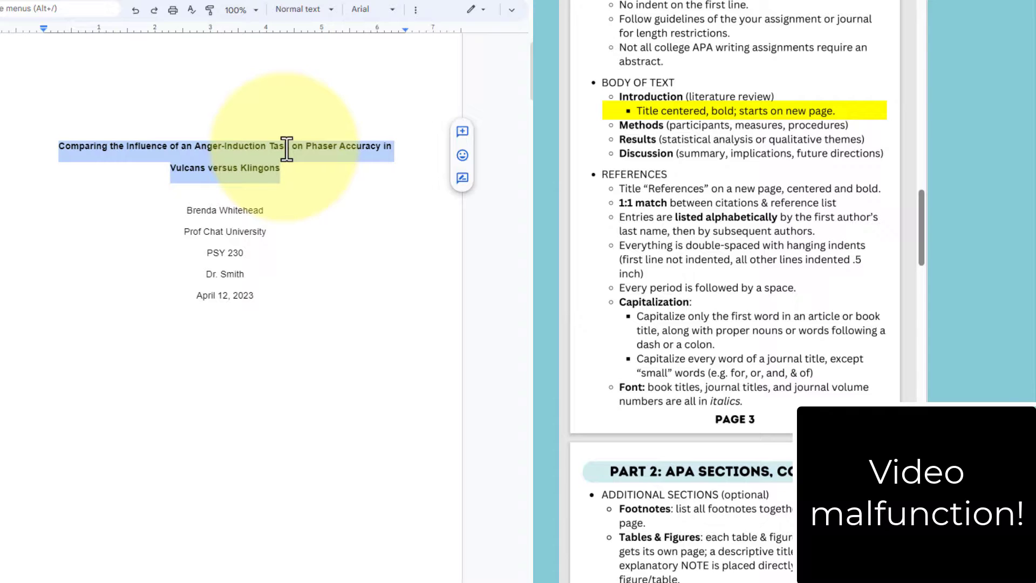
pyautogui.hotkey('ctrl', 'c')
# Paste the paper title over the Introduction heading on page 3.
pyautogui.scroll(-10, 275, 147)
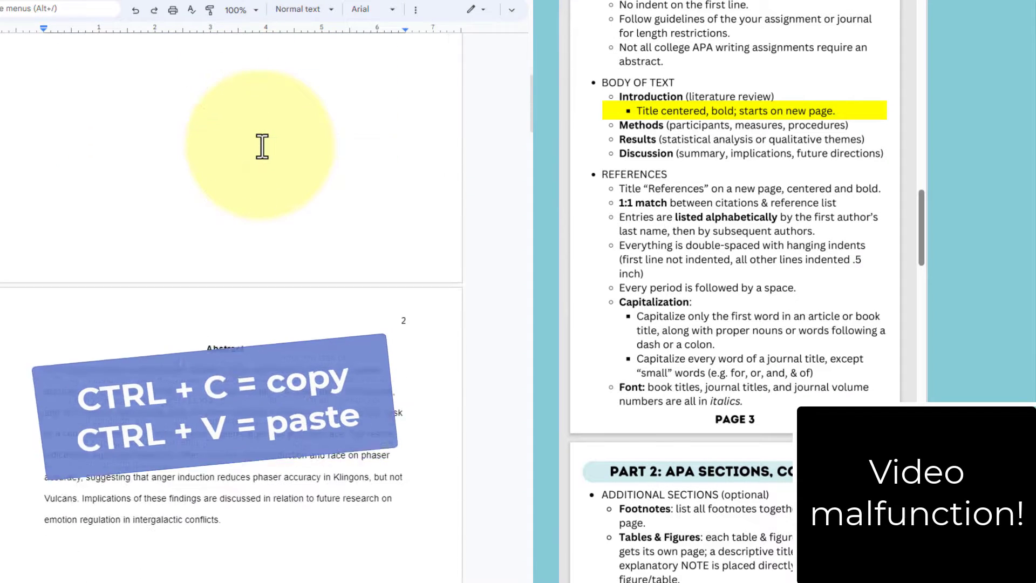
pyautogui.scroll(-8, 262, 147)
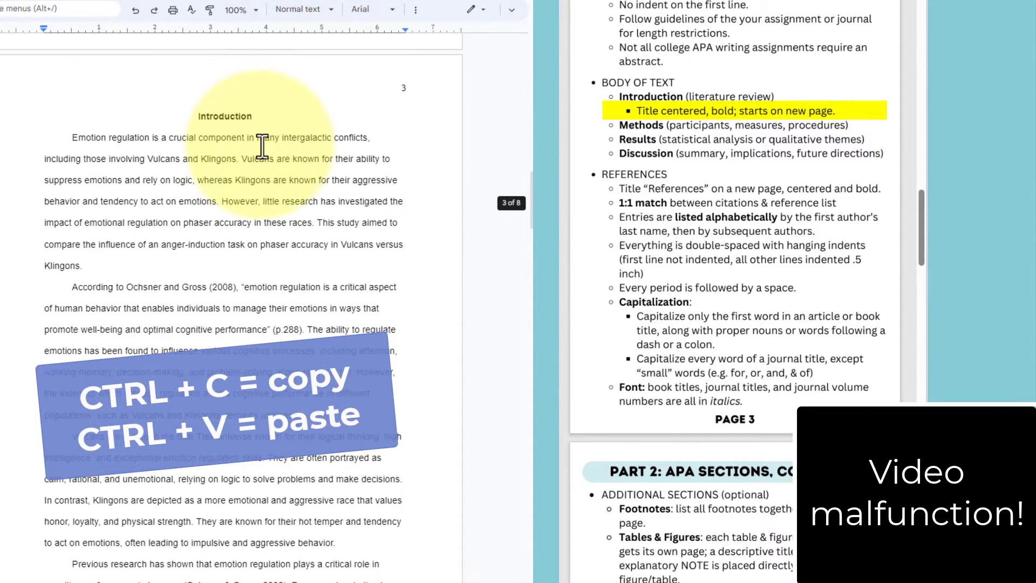
pyautogui.doubleClick(225, 117)
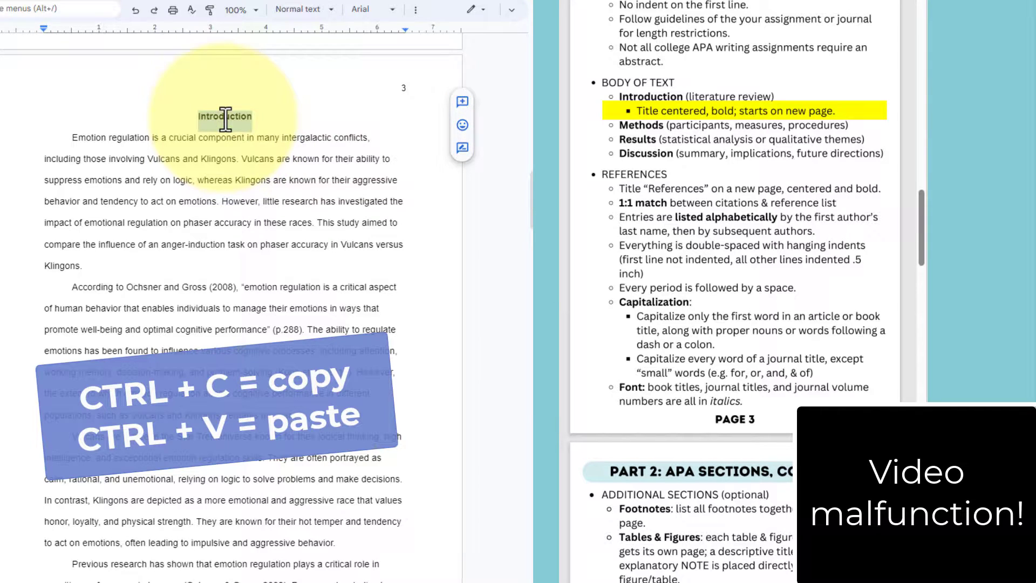
pyautogui.hotkey('ctrl', 'v')
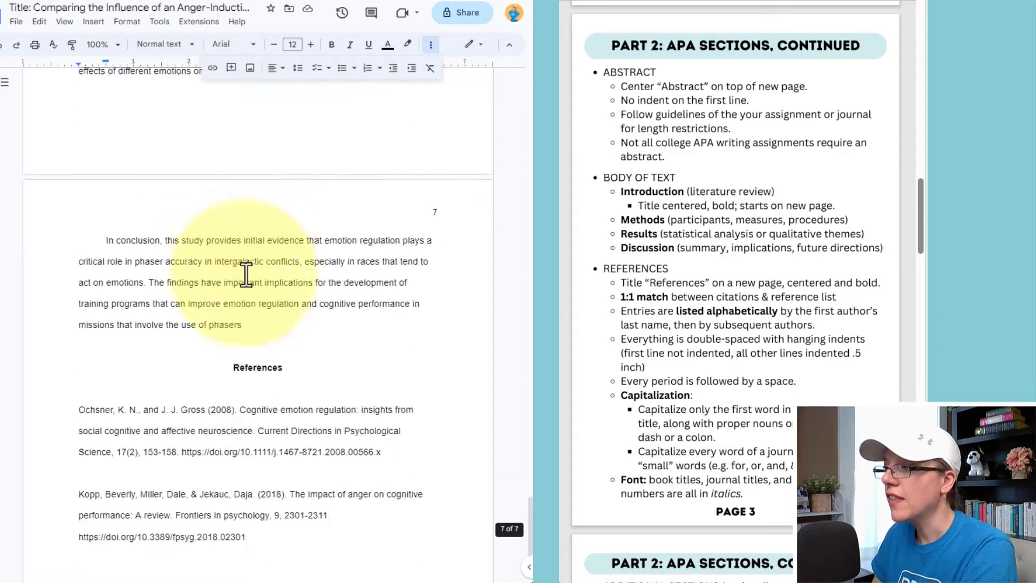
# Delete the blank line under References and insert a page break so References starts a new page.
pyautogui.scroll(-3, 243, 273)
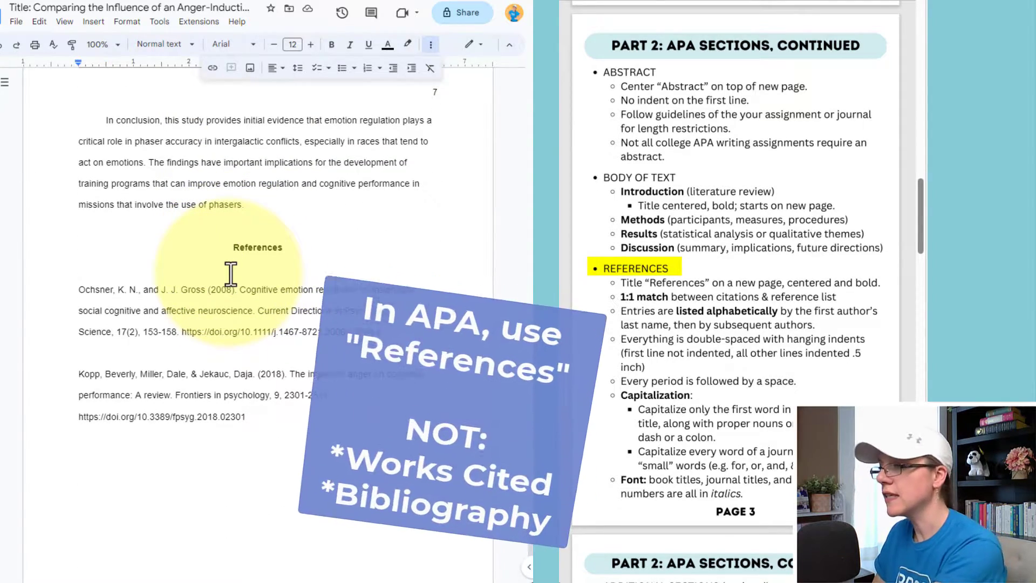
pyautogui.press('BackSpace')
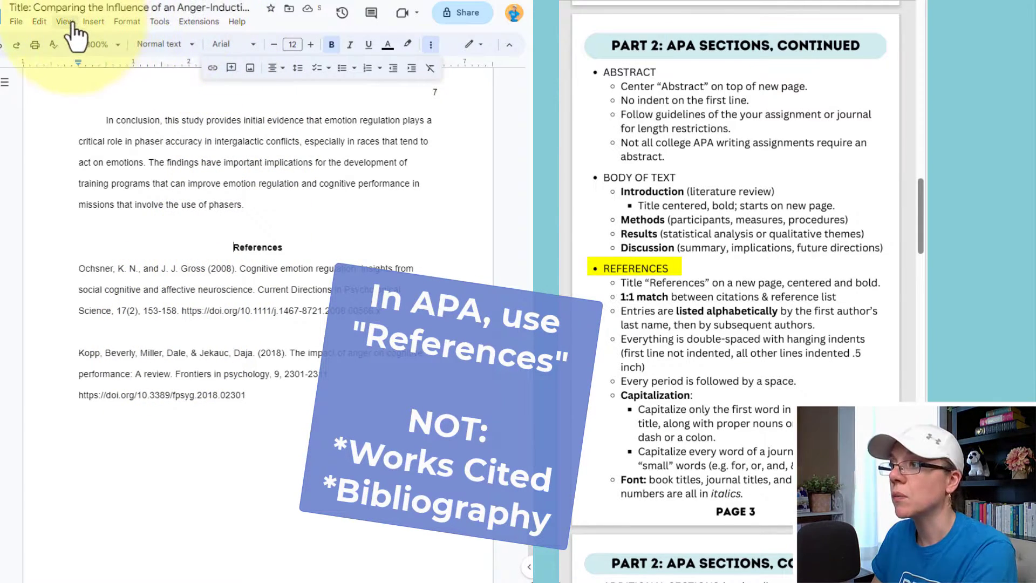
pyautogui.click(93, 22)
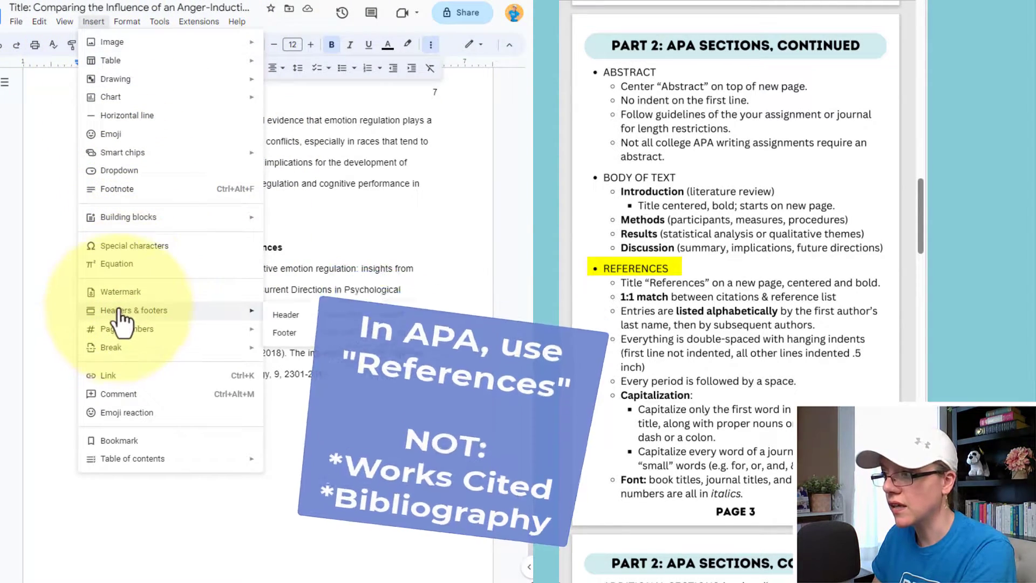
pyautogui.moveTo(110, 346)
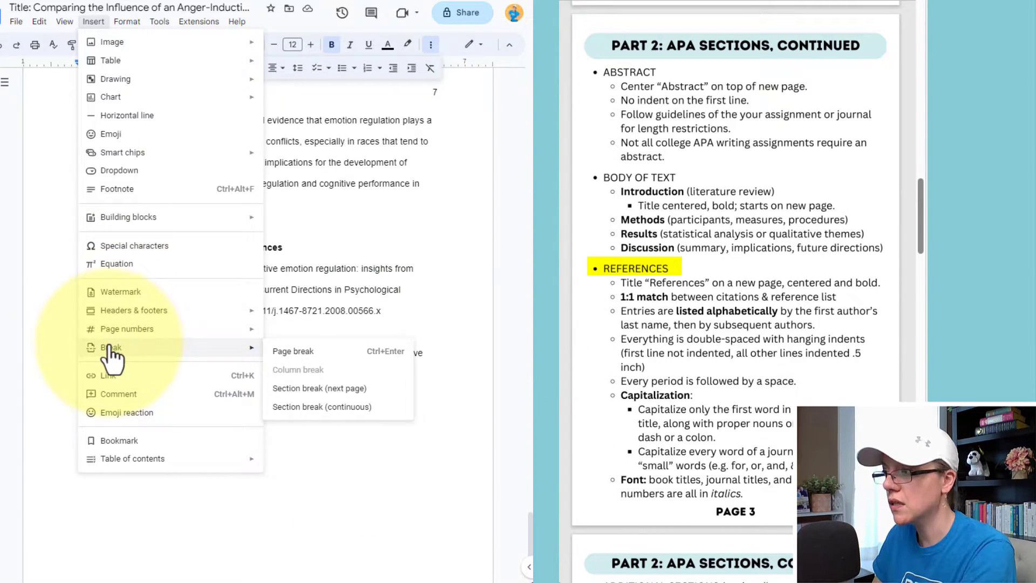
pyautogui.click(286, 351)
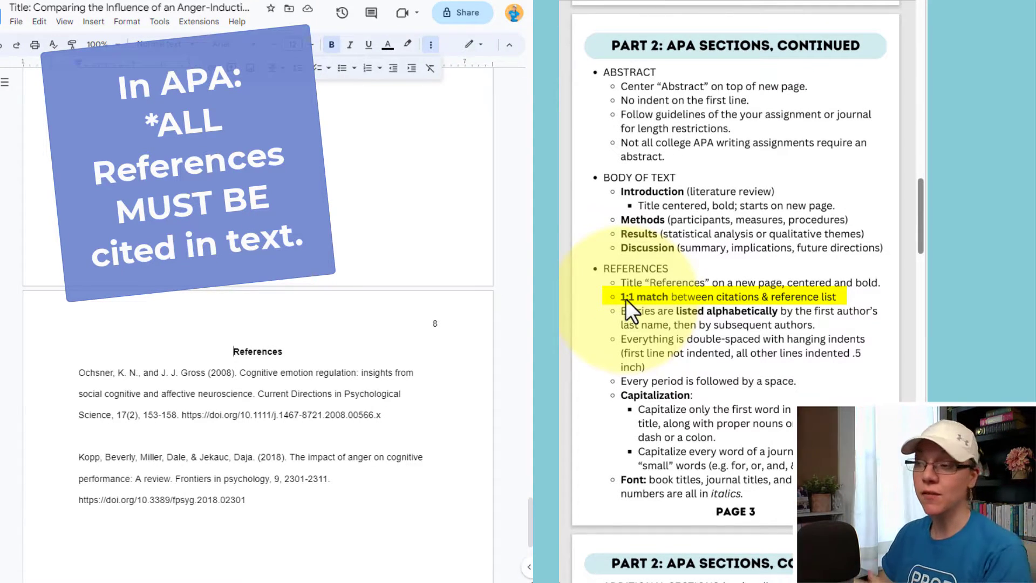
pyautogui.scroll(2, 627, 376)
pyautogui.scroll(-3, 627, 377)
pyautogui.scroll(-1, 627, 378)
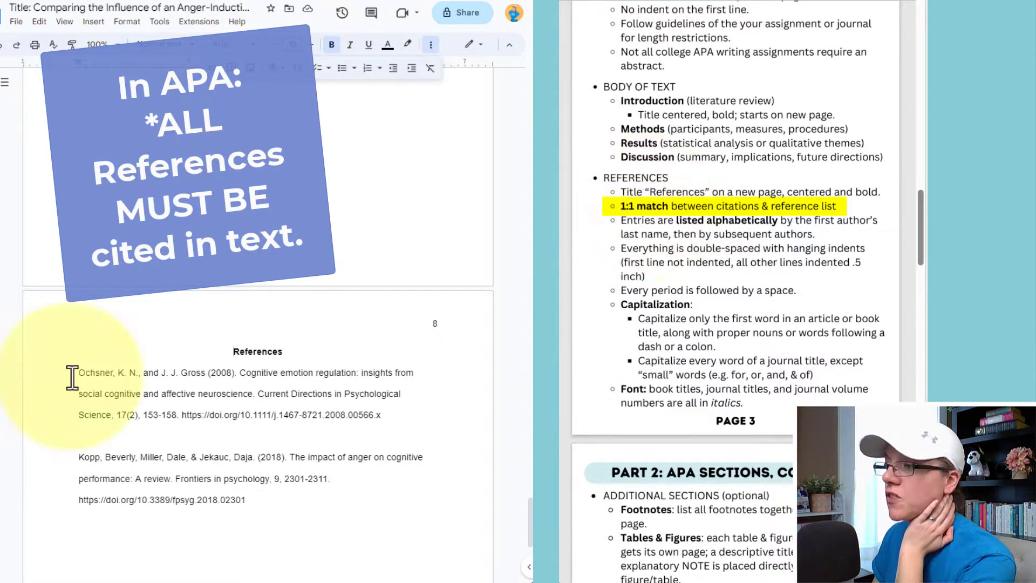
pyautogui.scroll(20, 254, 383)
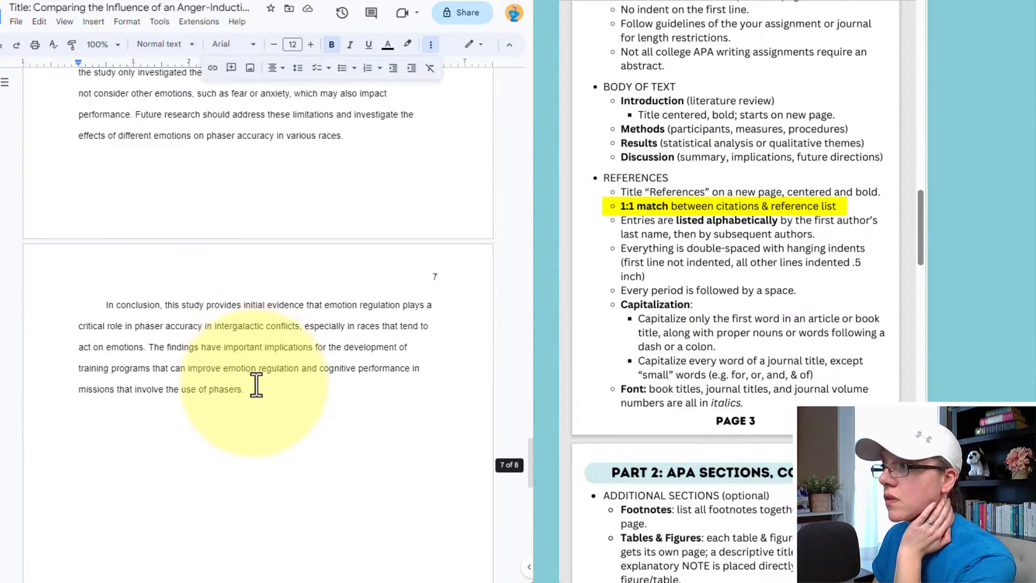
pyautogui.scroll(20, 257, 384)
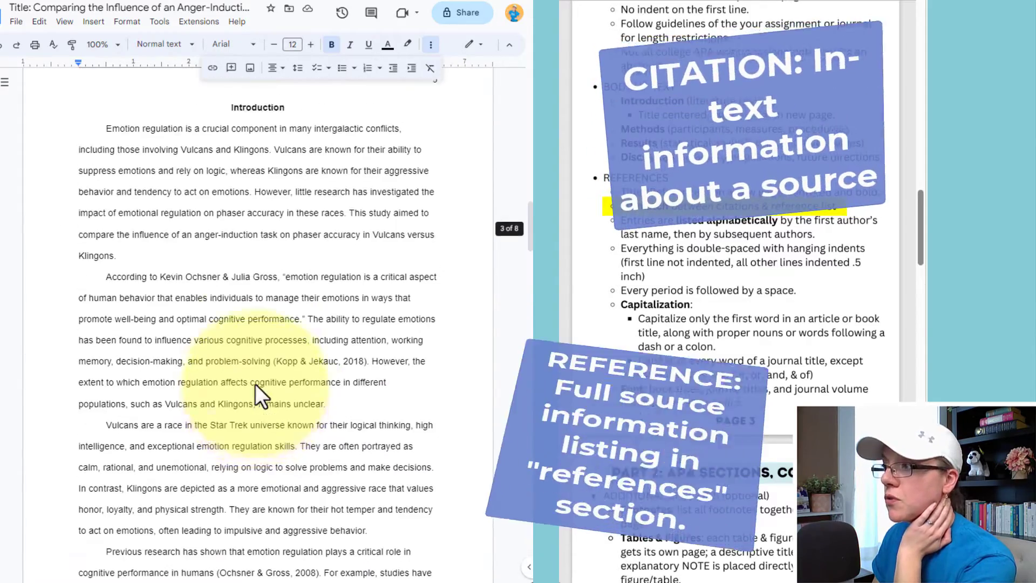
pyautogui.scroll(-9, 258, 384)
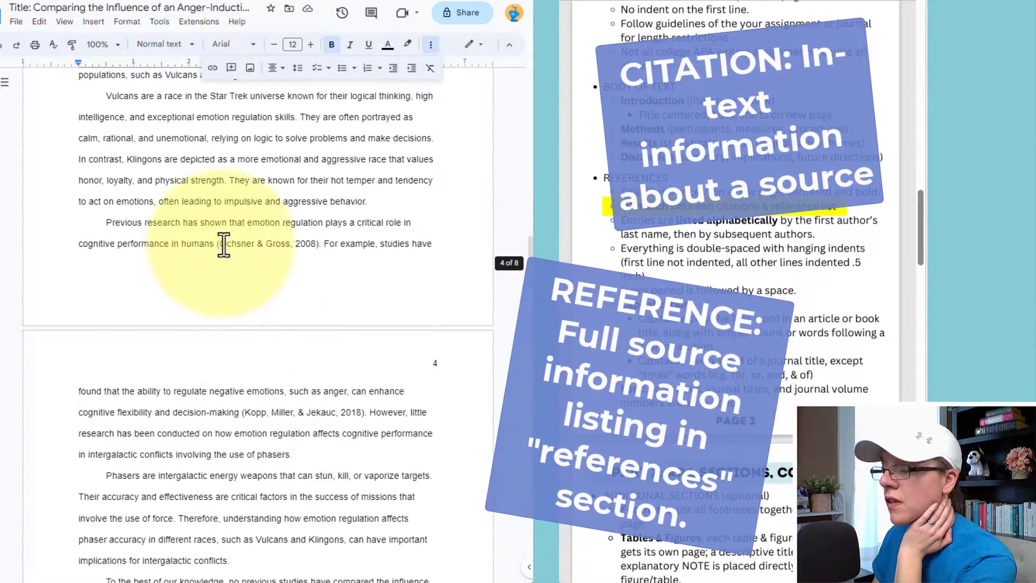
pyautogui.moveTo(219, 244); pyautogui.dragTo(320, 247)
pyautogui.scroll(-8, 322, 273)
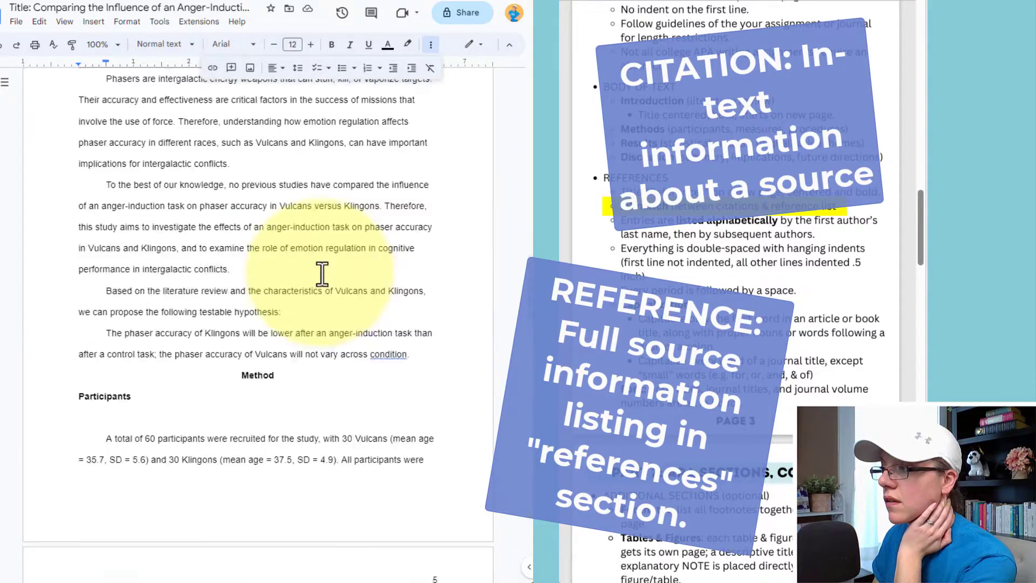
pyautogui.scroll(-20, 322, 272)
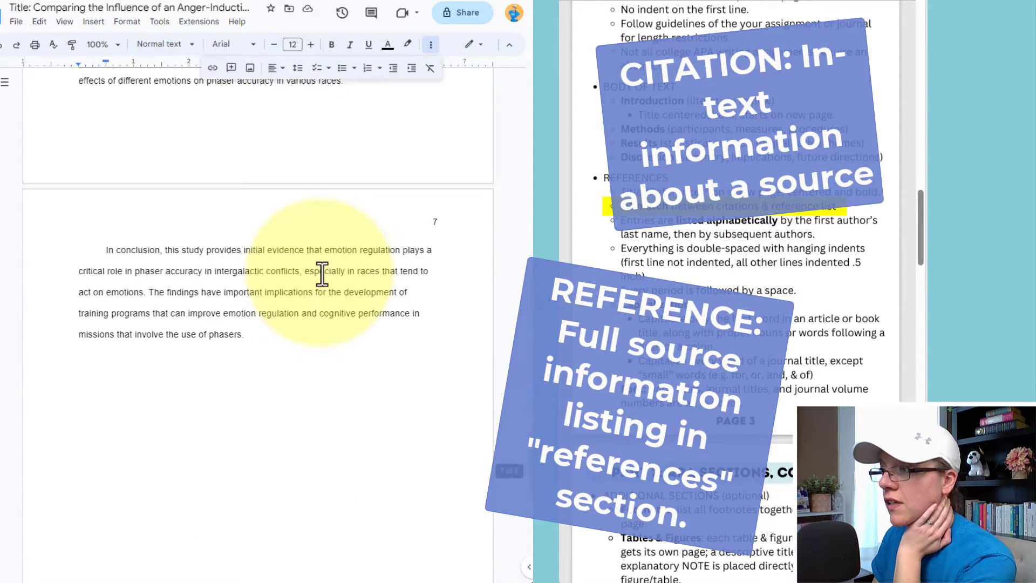
pyautogui.moveTo(84, 333); pyautogui.dragTo(231, 335)
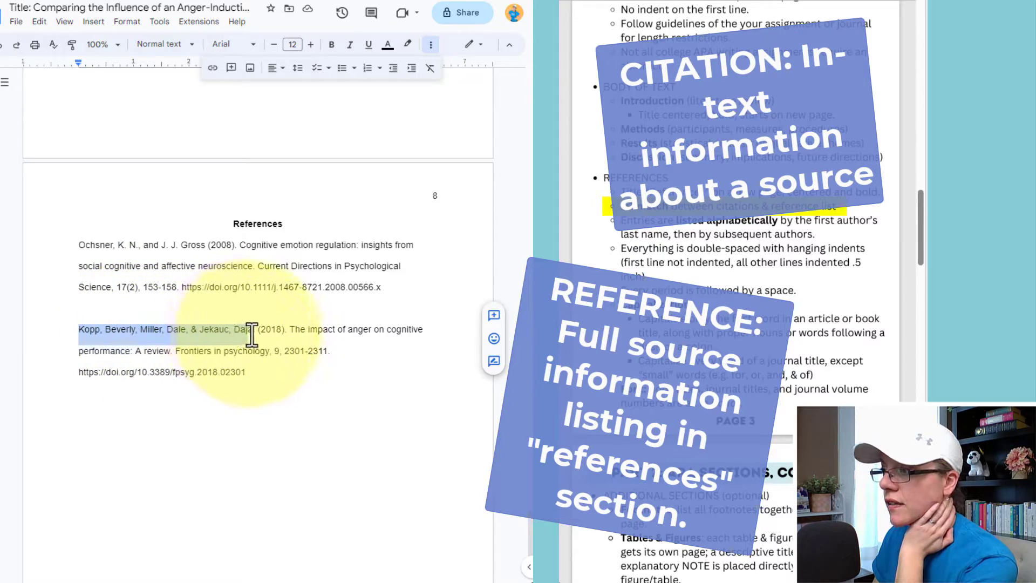
pyautogui.scroll(20, 370, 308)
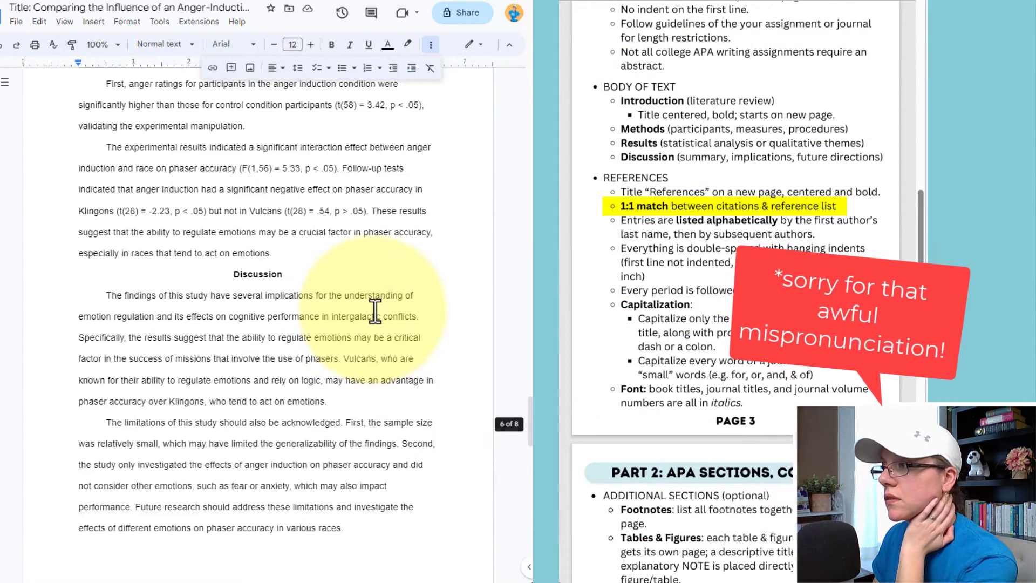
pyautogui.scroll(12, 375, 310)
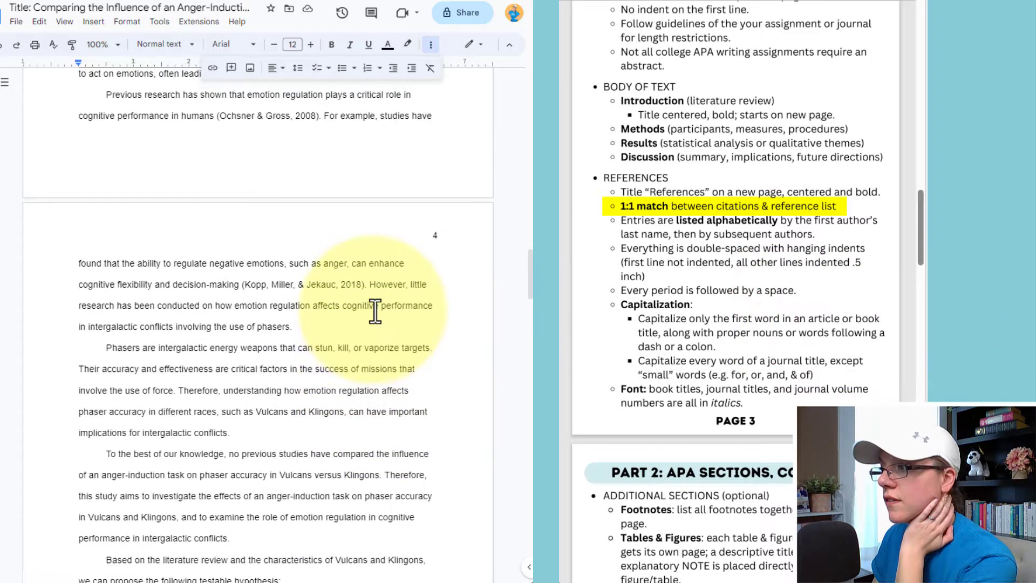
pyautogui.moveTo(245, 350); pyautogui.dragTo(362, 356)
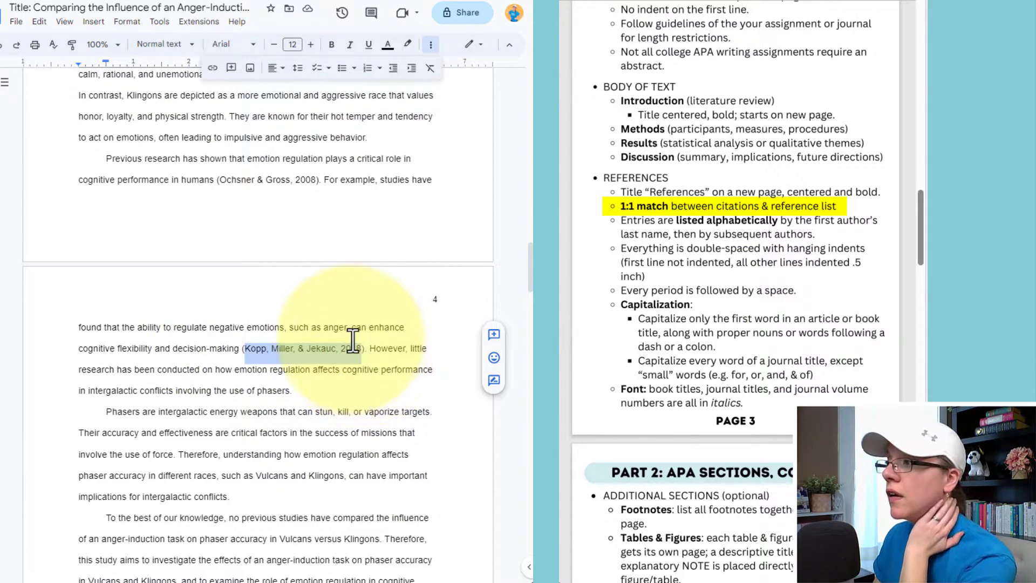
pyautogui.scroll(8, 353, 340)
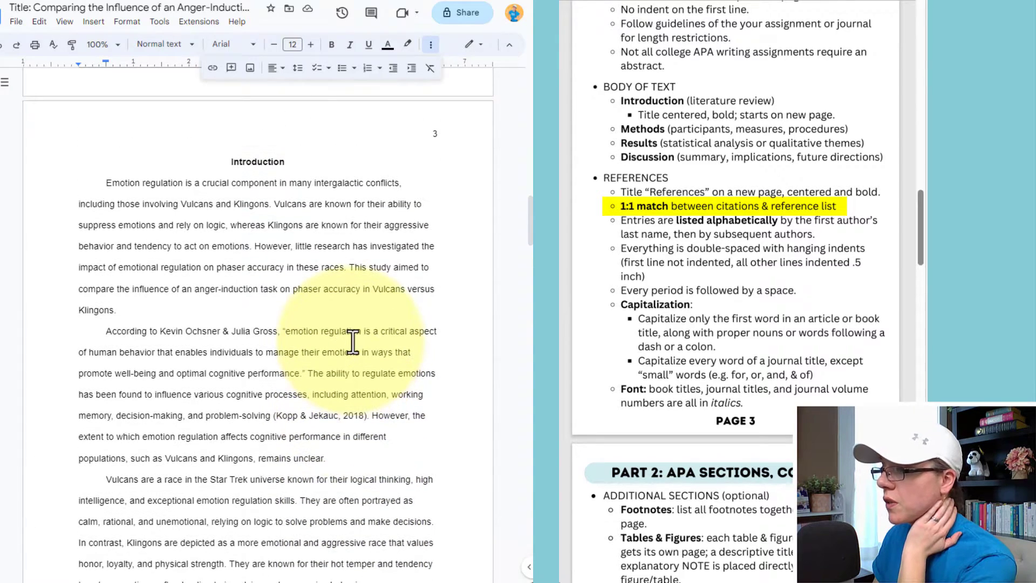
pyautogui.click(351, 333)
pyautogui.scroll(-4, 345, 334)
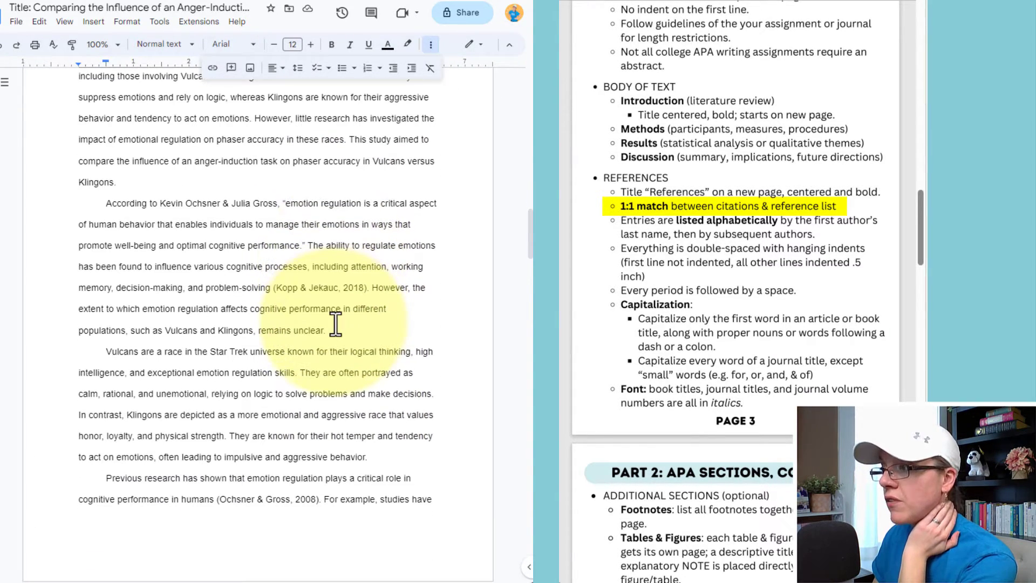
pyautogui.scroll(-4, 335, 324)
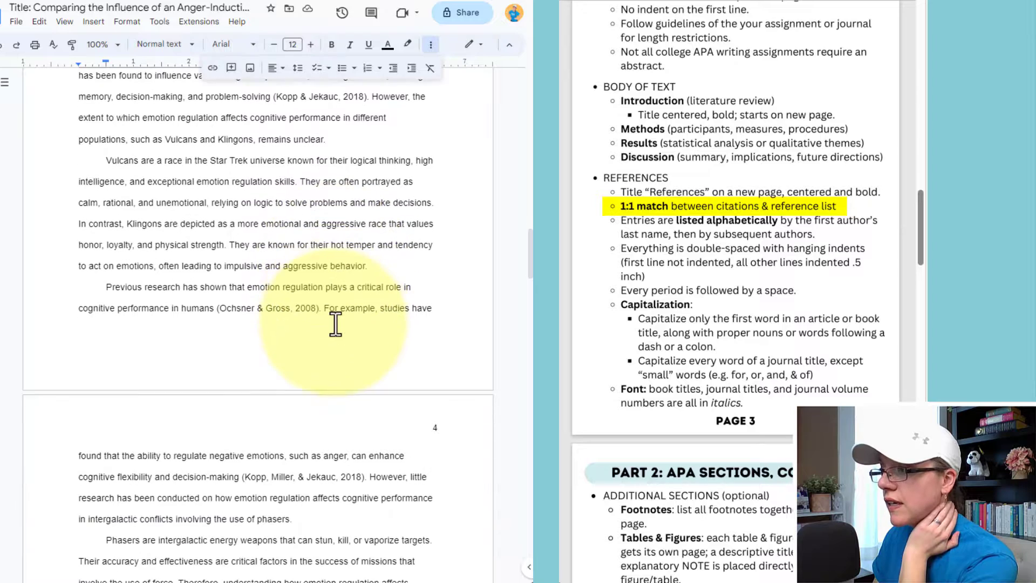
pyautogui.scroll(-5, 336, 324)
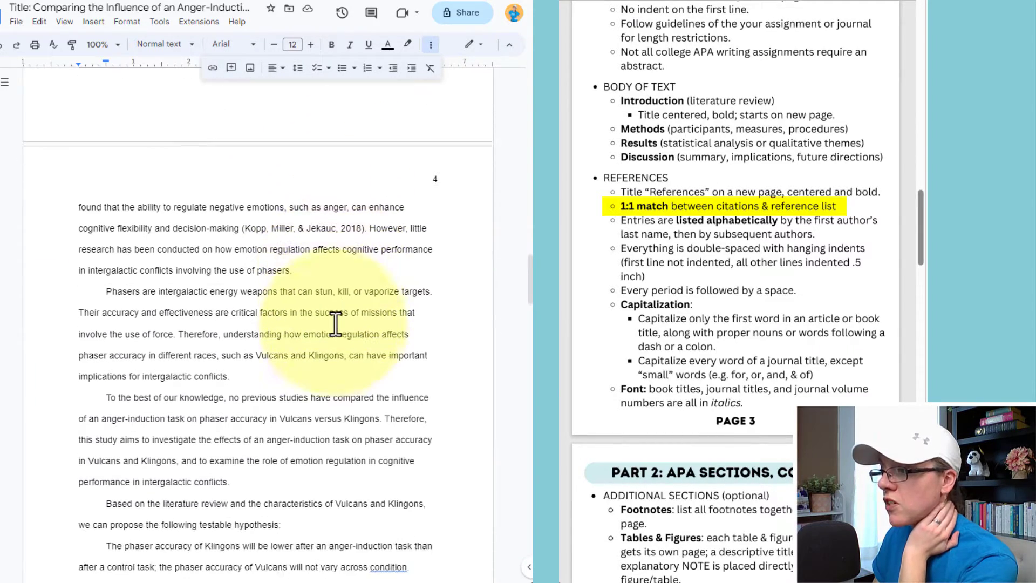
pyautogui.scroll(-5, 336, 323)
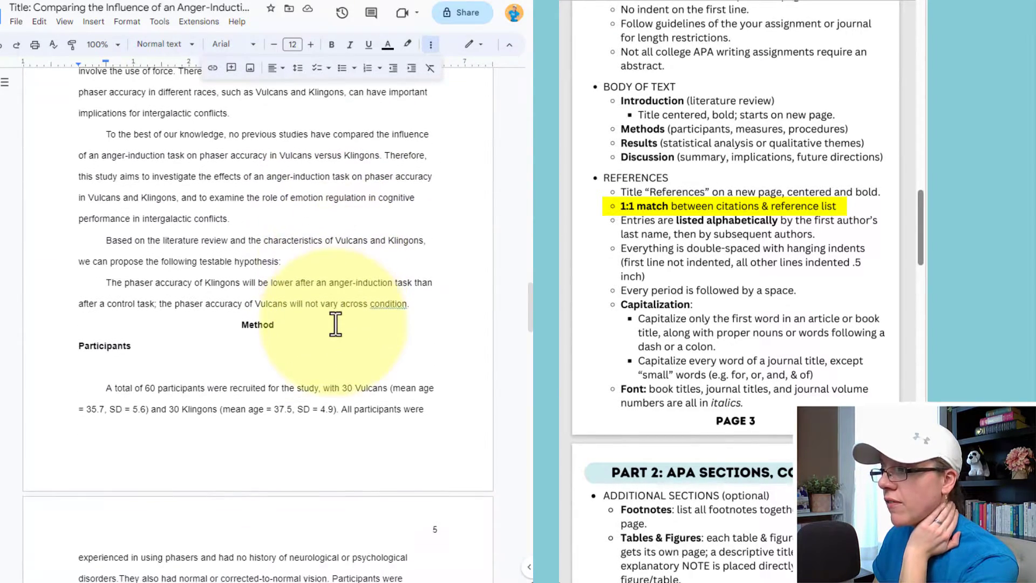
pyautogui.scroll(-2, 336, 324)
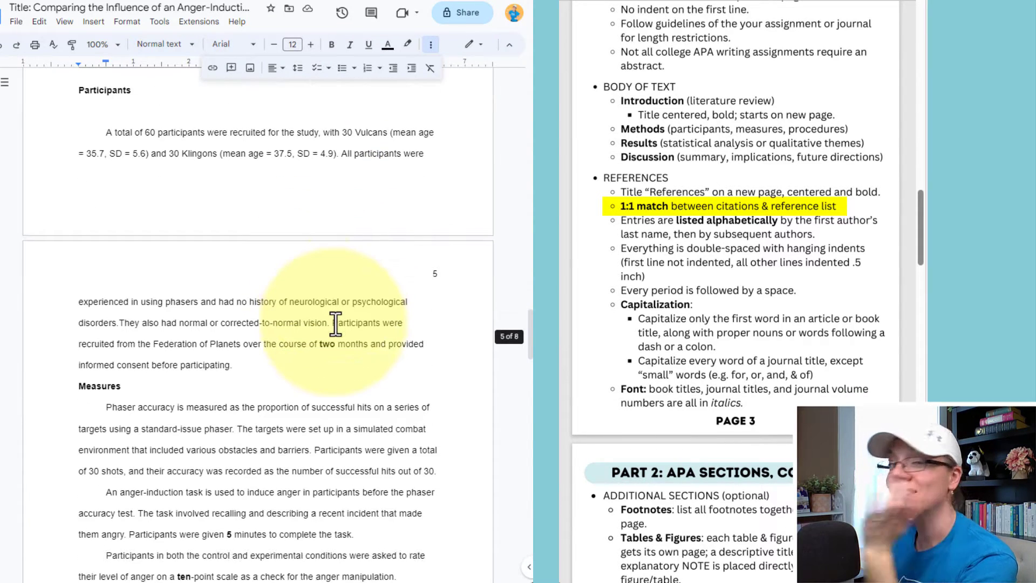
pyautogui.scroll(-5, 336, 323)
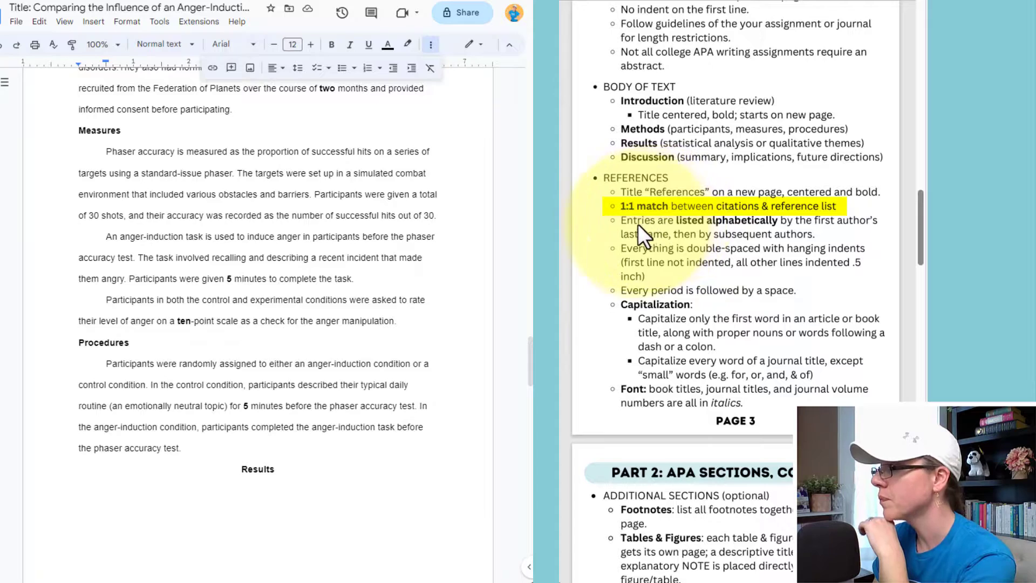
pyautogui.scroll(-9, 410, 259)
pyautogui.scroll(-20, 405, 262)
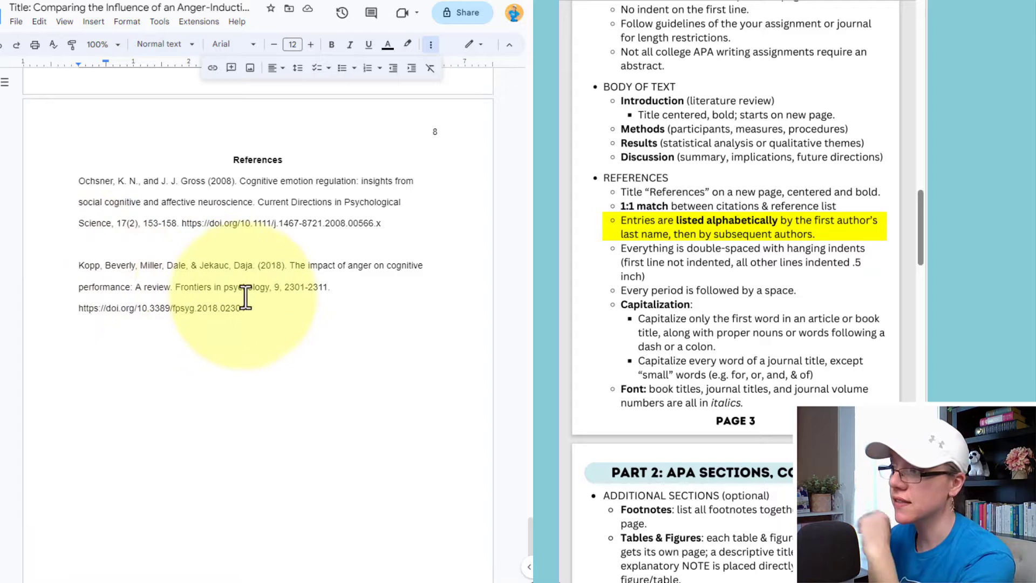
# Cut the Kopp reference and paste it above Ochsner, on its own line, without the auto-link.
pyautogui.moveTo(248, 309); pyautogui.dragTo(81, 269)
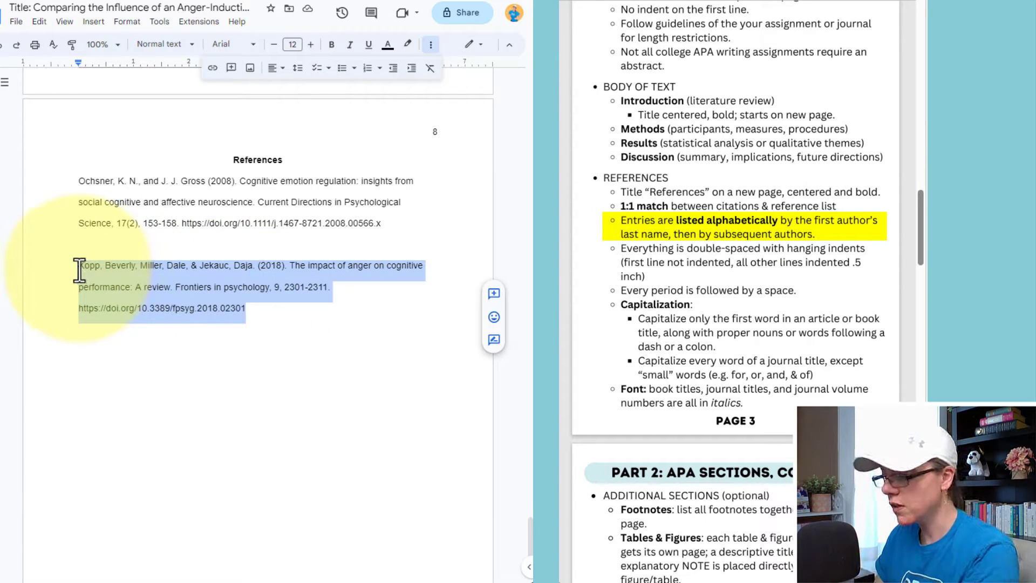
pyautogui.hotkey('ctrl', 'x')
pyautogui.click(83, 181)
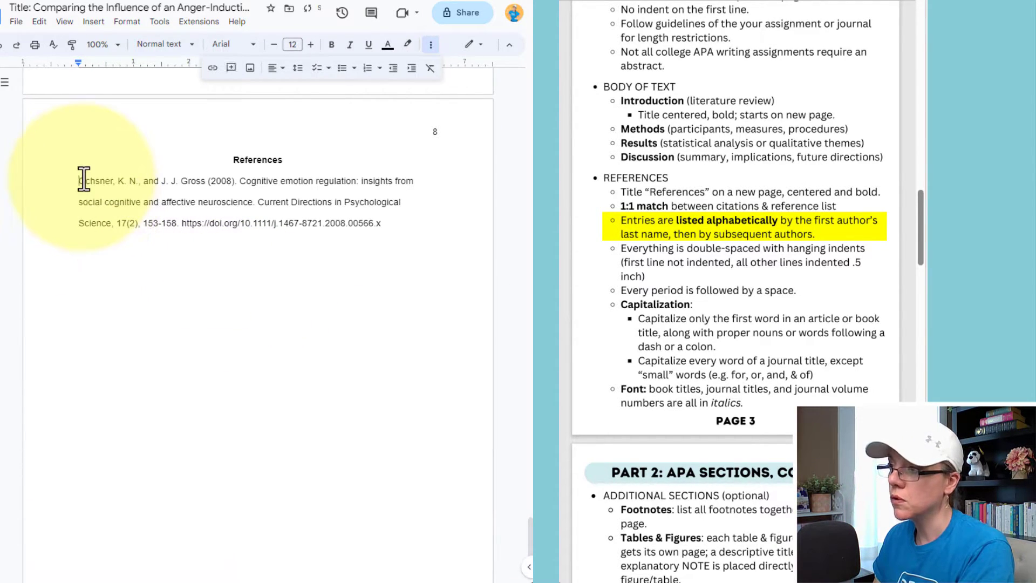
pyautogui.hotkey('ctrl', 'v')
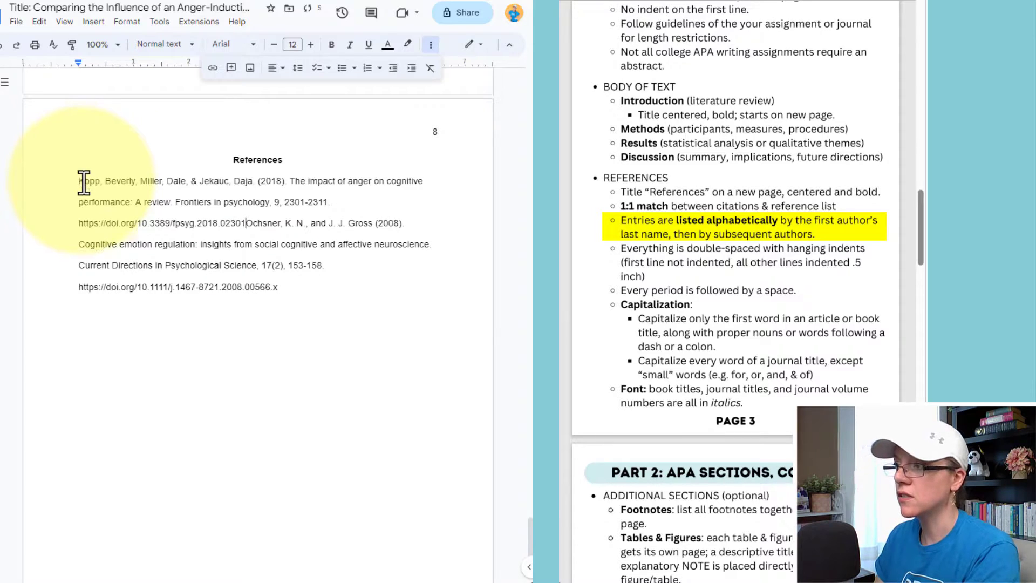
pyautogui.press('Return')
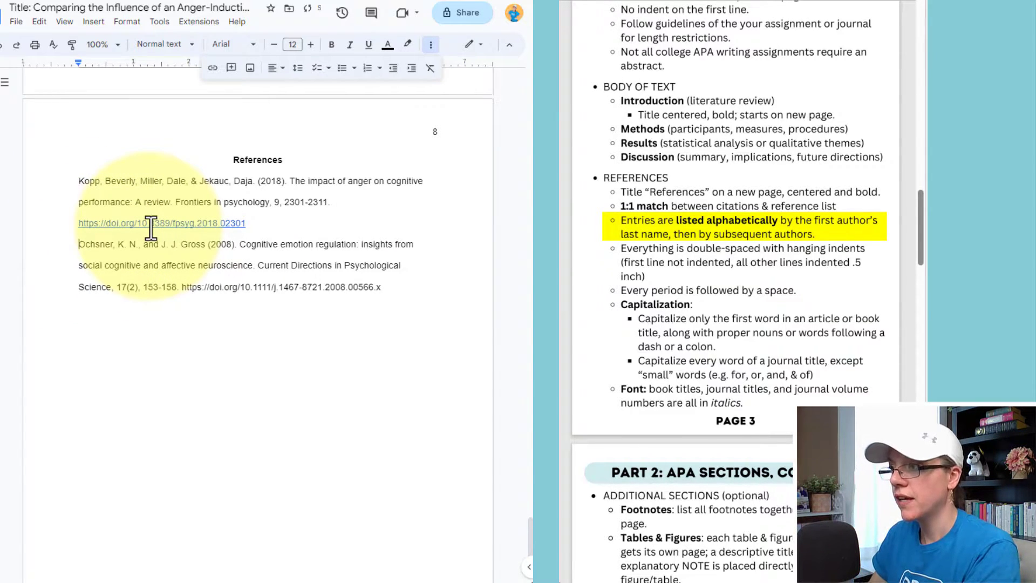
pyautogui.hotkey('ctrl', 'z')
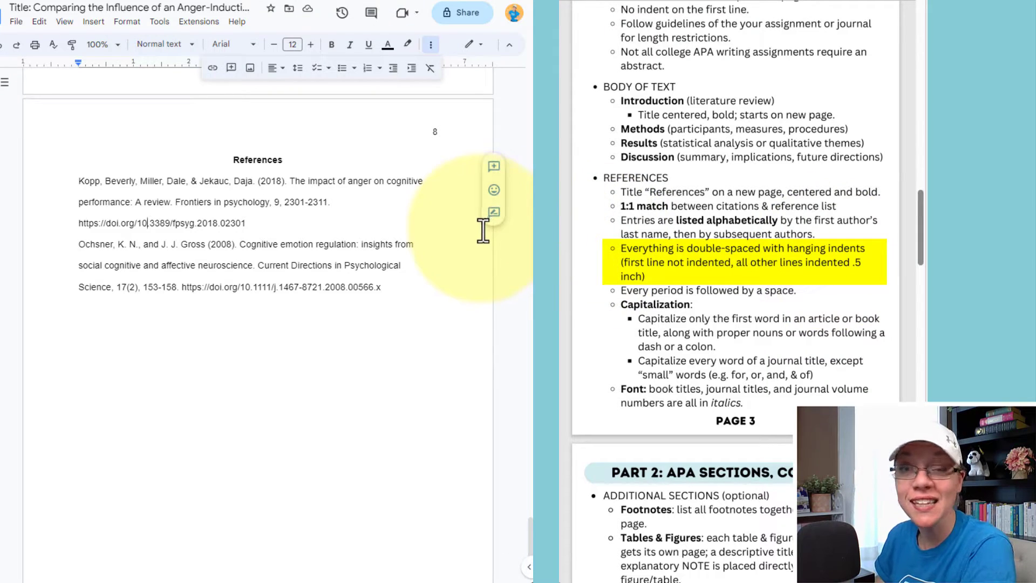
# Apply a Hanging 0.5 special indent to both reference entries through Indentation options.
pyautogui.moveTo(439, 284); pyautogui.dragTo(77, 185)
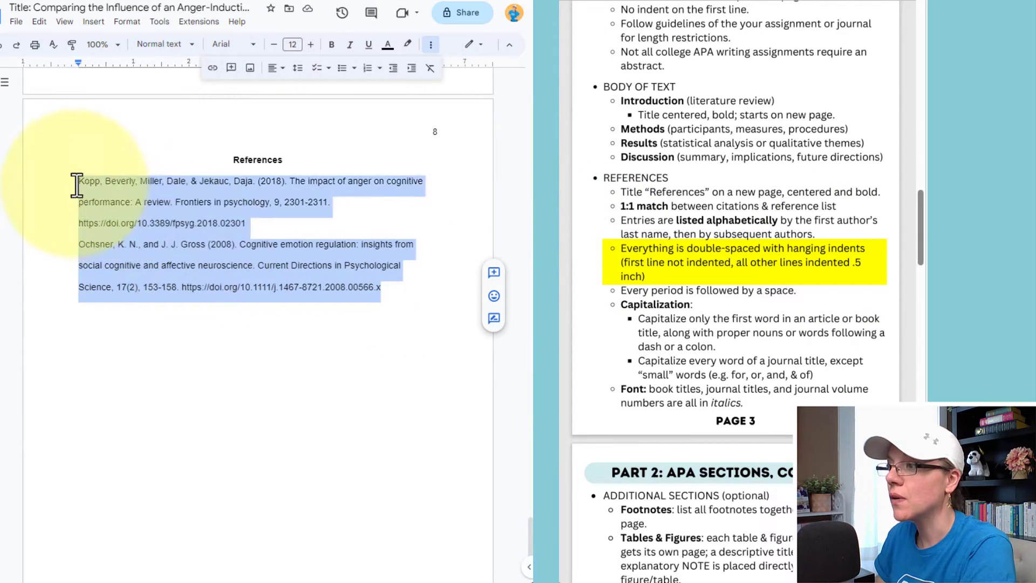
pyautogui.click(127, 21)
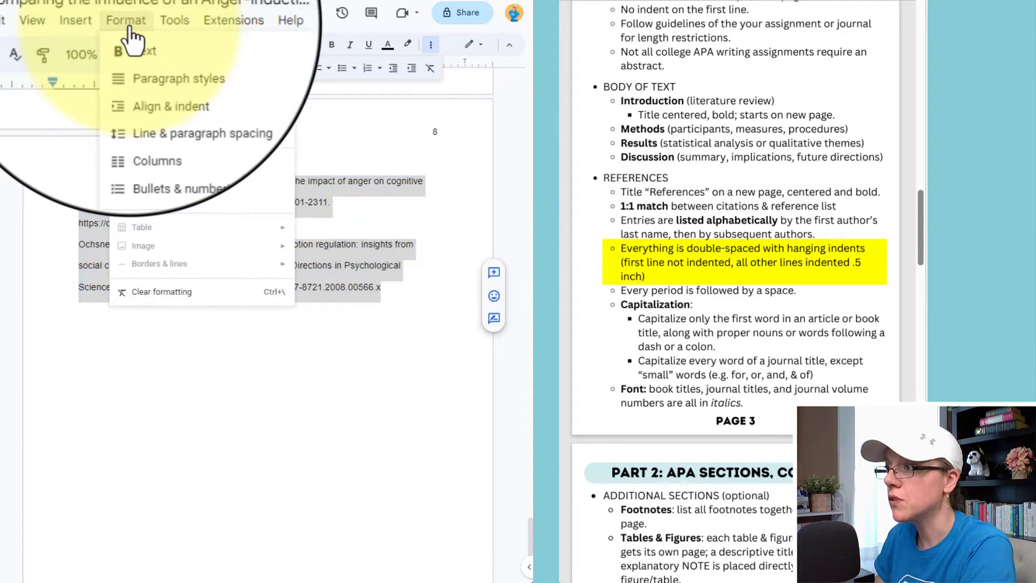
pyautogui.moveTo(134, 45)
pyautogui.moveTo(151, 79)
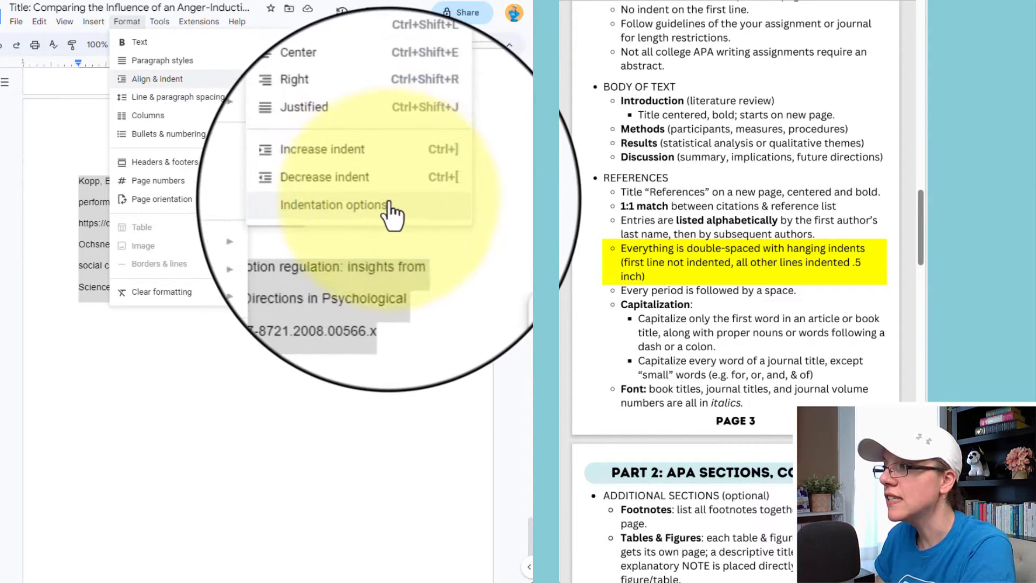
pyautogui.click(388, 207)
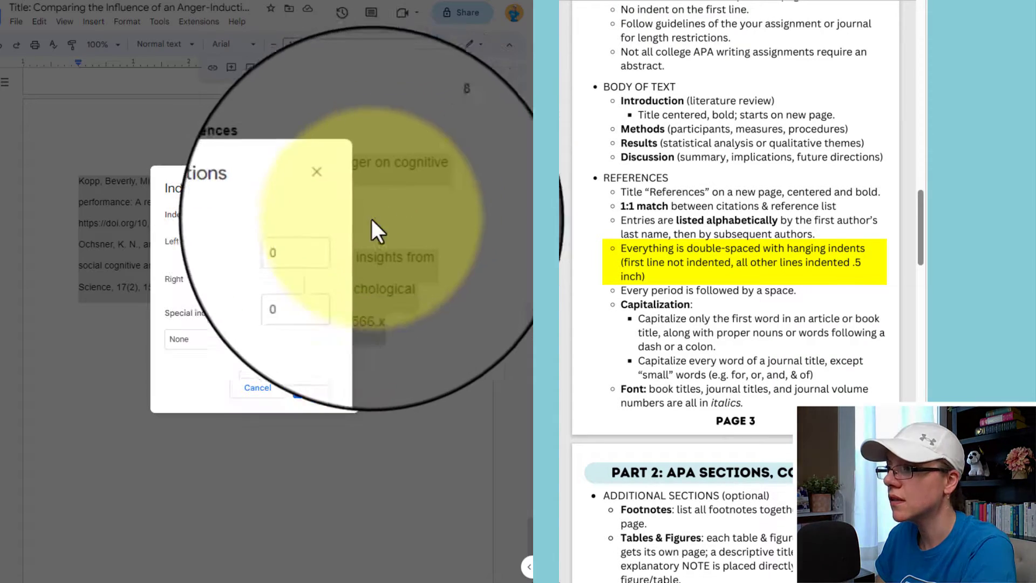
pyautogui.click(251, 350)
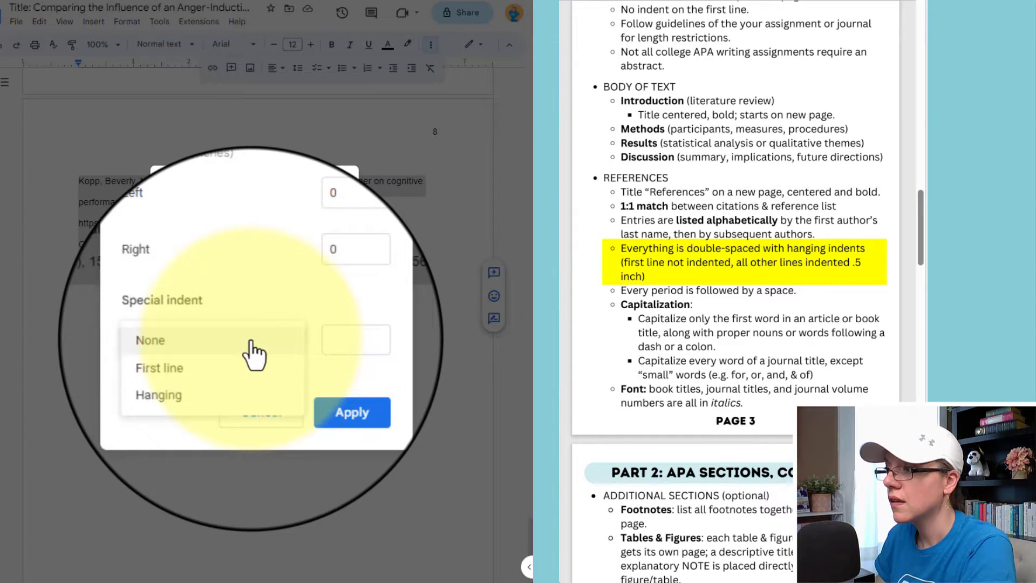
pyautogui.click(196, 377)
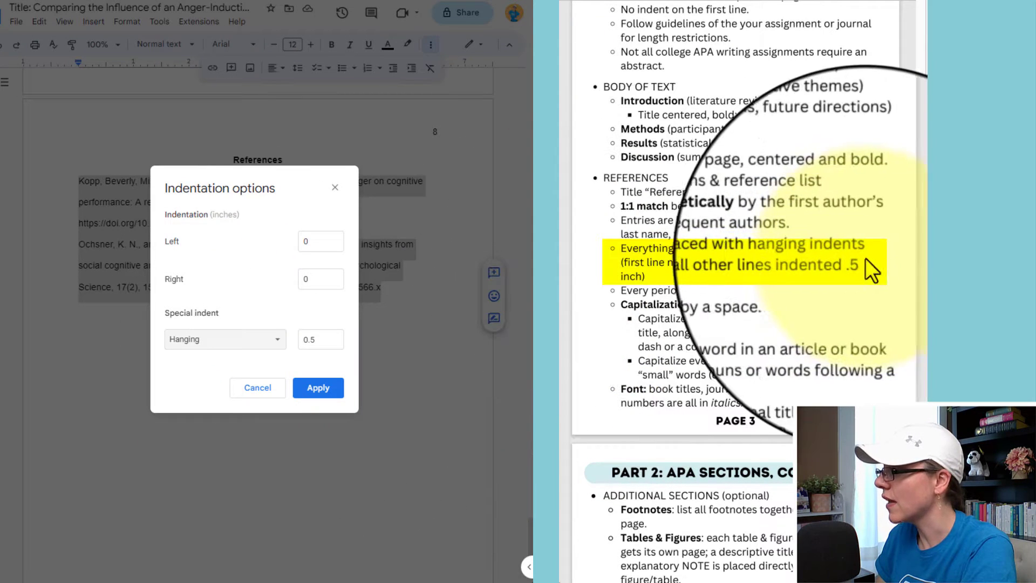
pyautogui.click(318, 407)
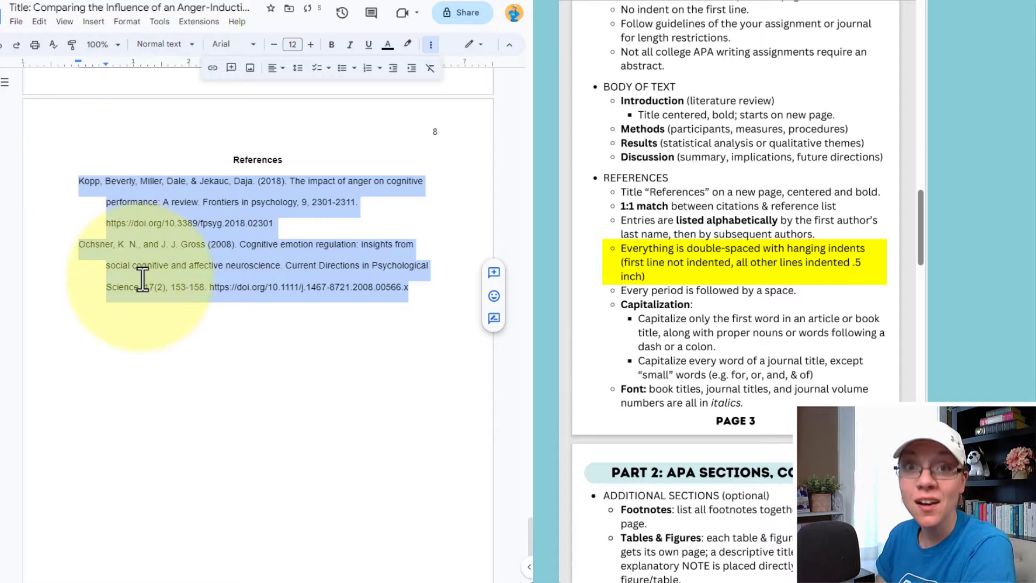
pyautogui.click(97, 301)
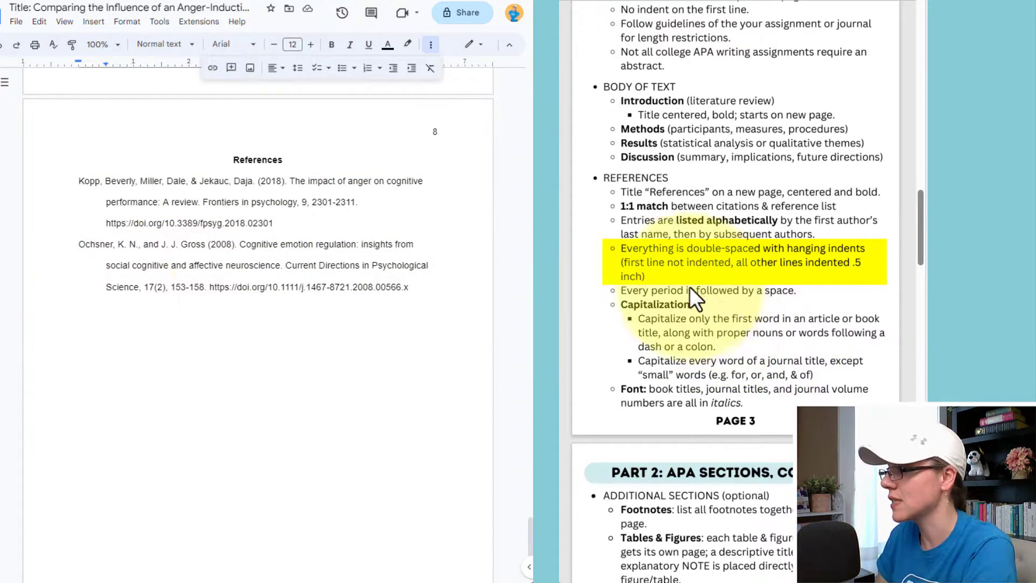
pyautogui.scroll(-2, 671, 251)
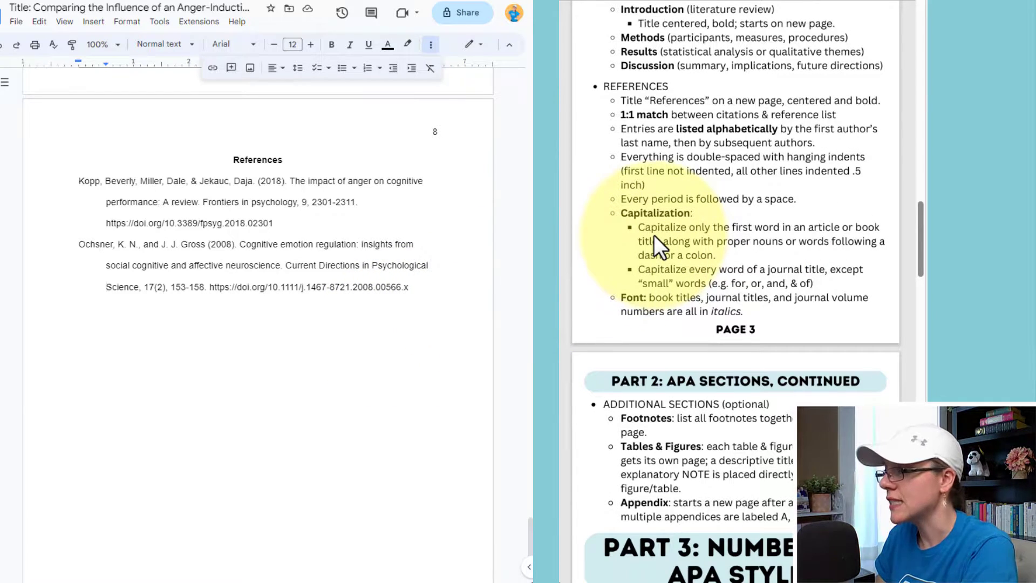
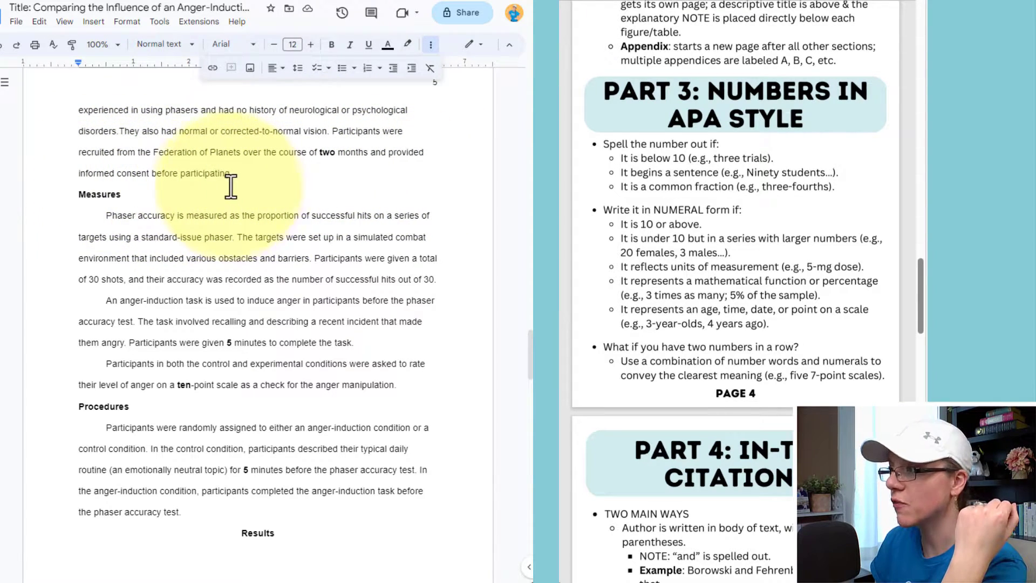
# Highlight 'two months' in Participants and compare it with the guide's rule for times and ages.
pyautogui.moveTo(319, 155); pyautogui.dragTo(369, 156)
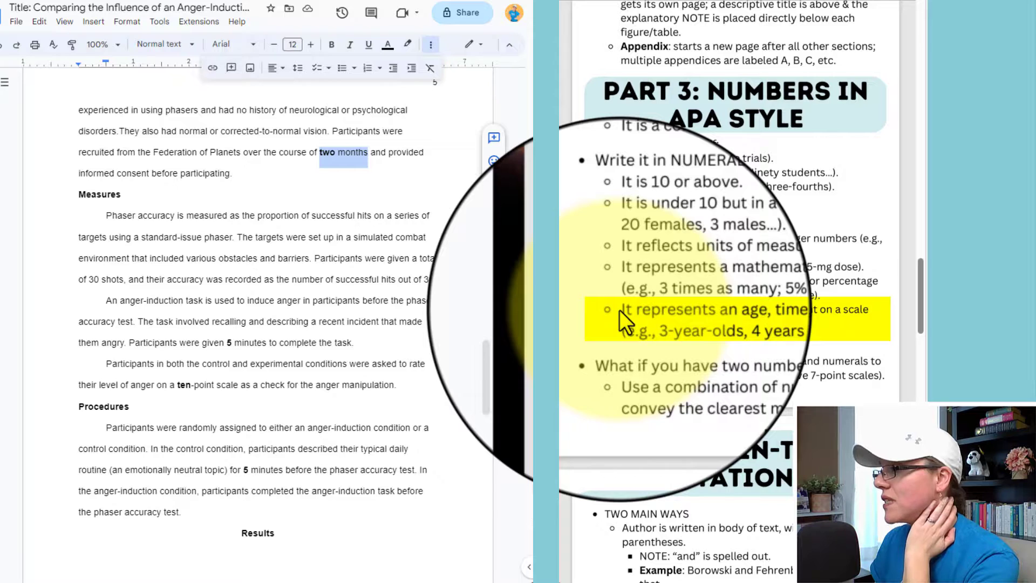
pyautogui.click(625, 312)
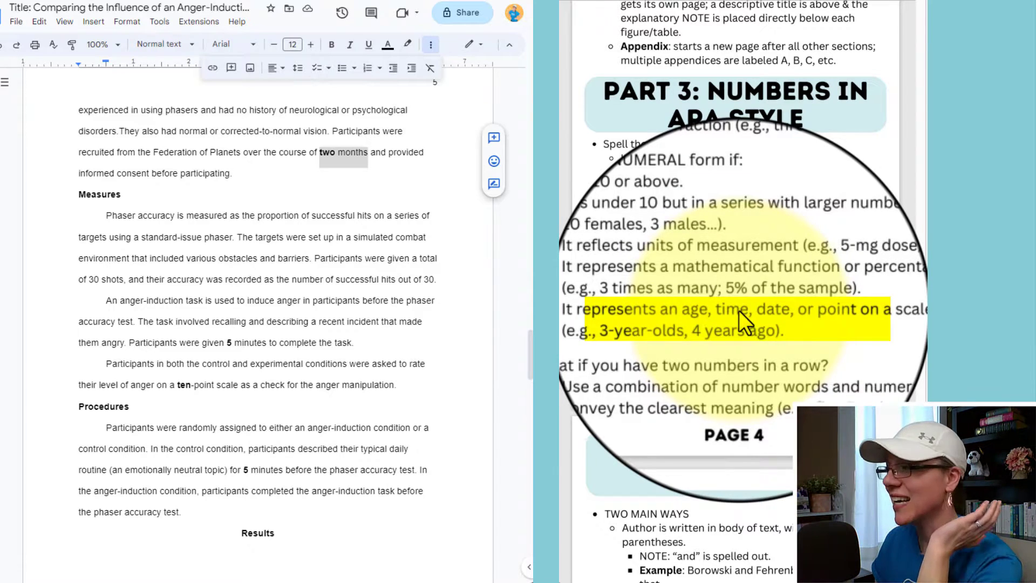
# Change 'two months' to '2 months' and 'ten-point' to '10-point' in the Method section.
pyautogui.doubleClick(326, 151)
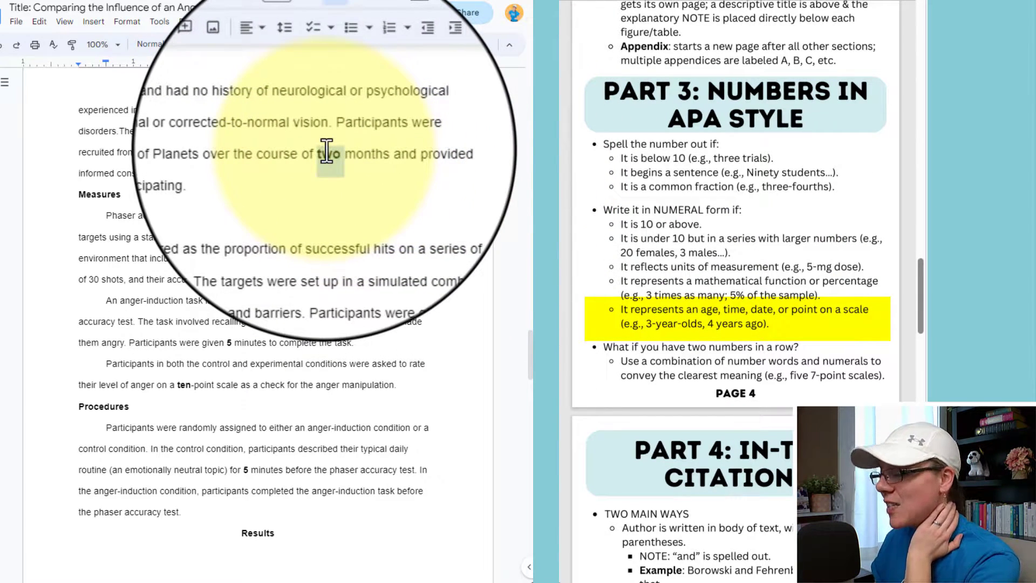
pyautogui.write('2')
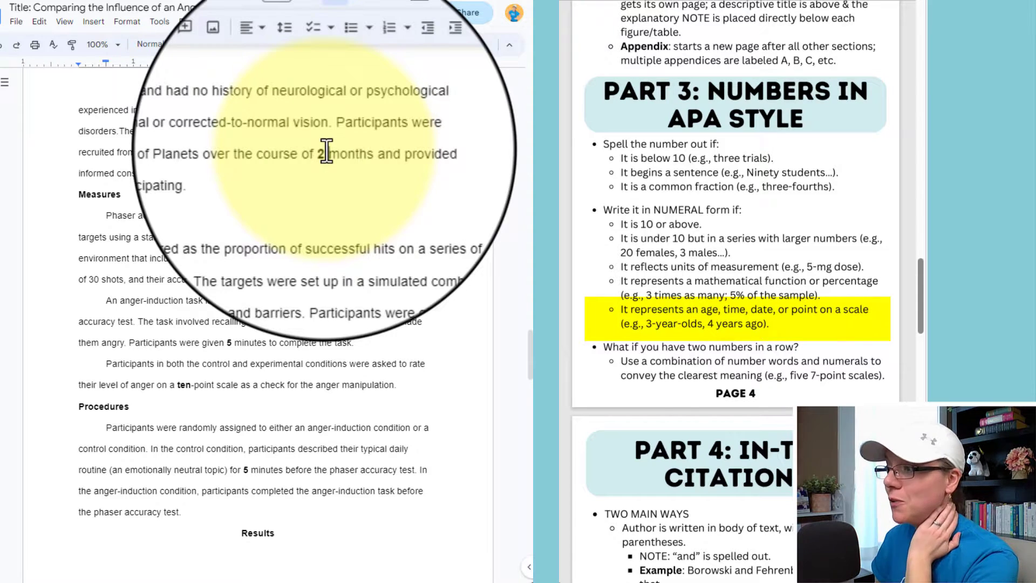
pyautogui.scroll(-2, 247, 273)
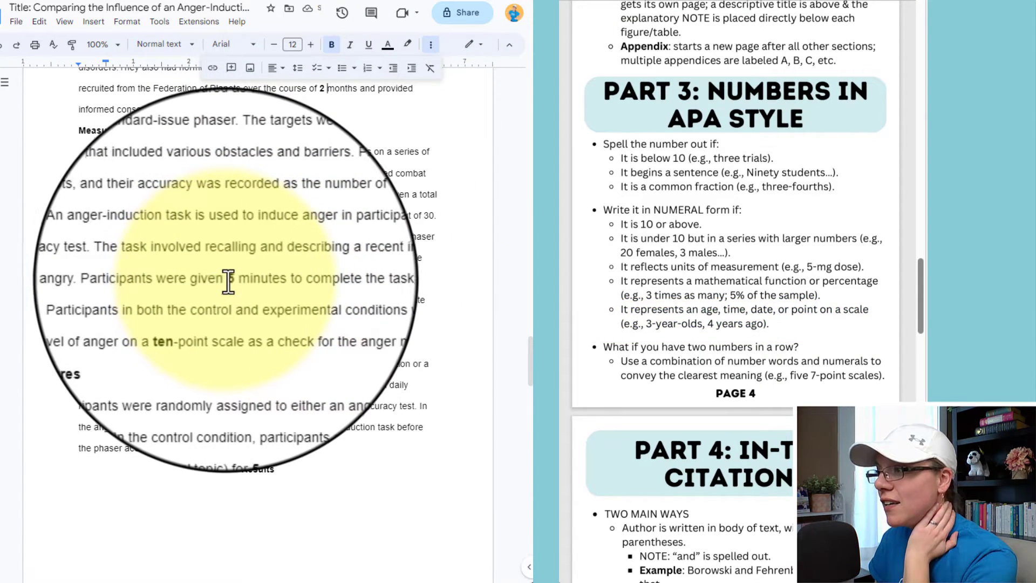
pyautogui.doubleClick(231, 280)
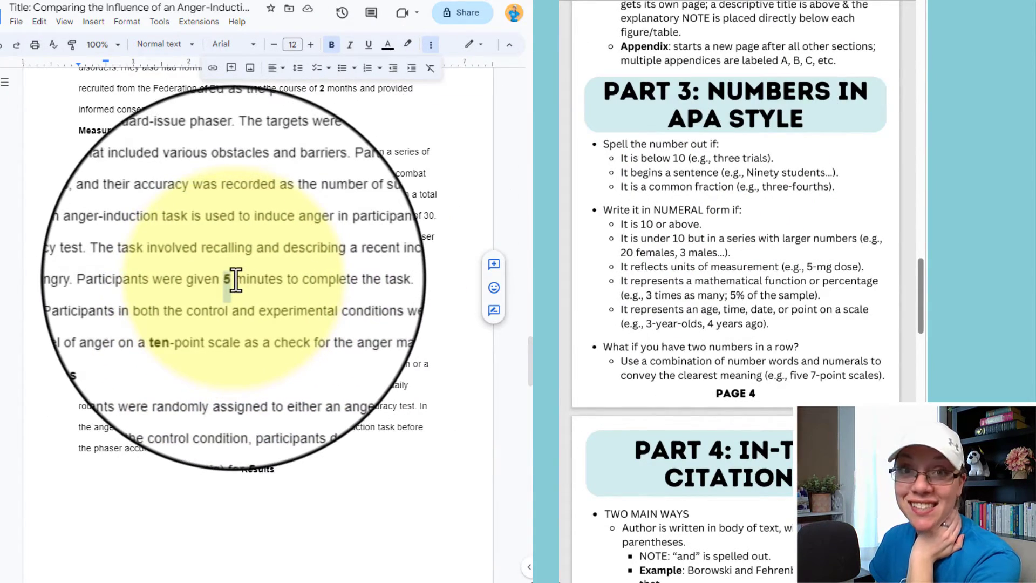
pyautogui.press('BackSpace')
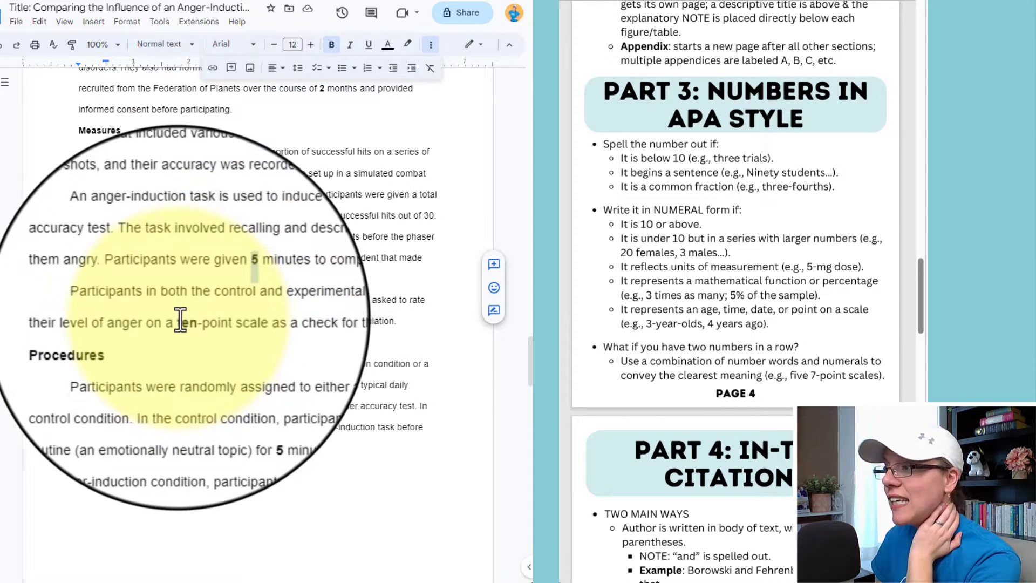
pyautogui.doubleClick(184, 321)
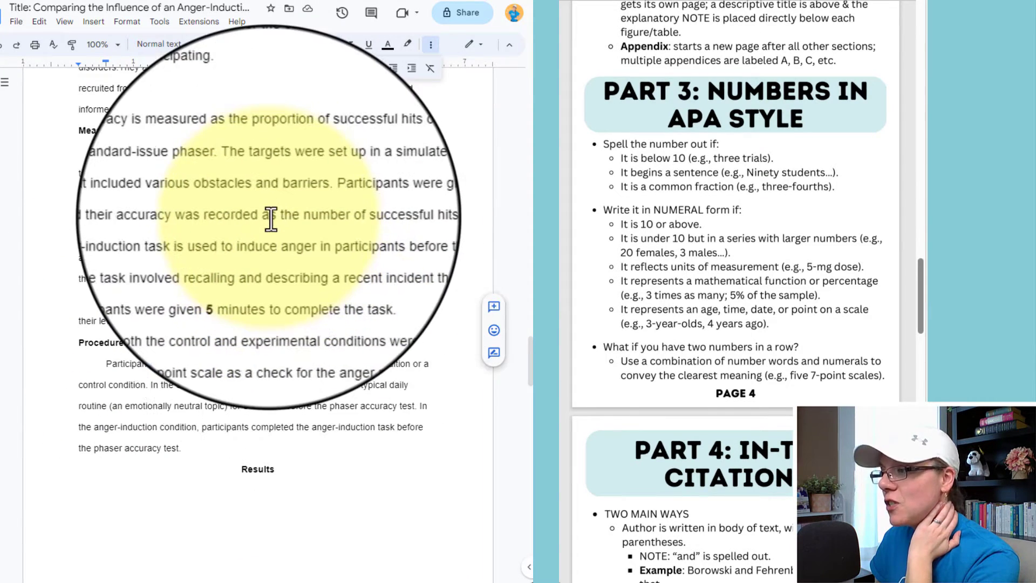
pyautogui.write('10')
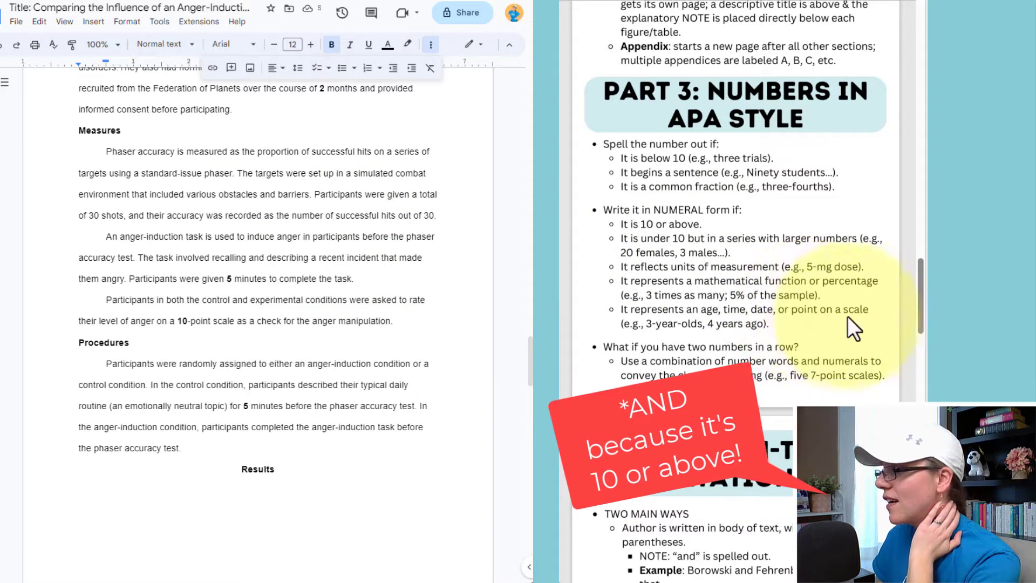
pyautogui.scroll(-6, 674, 163)
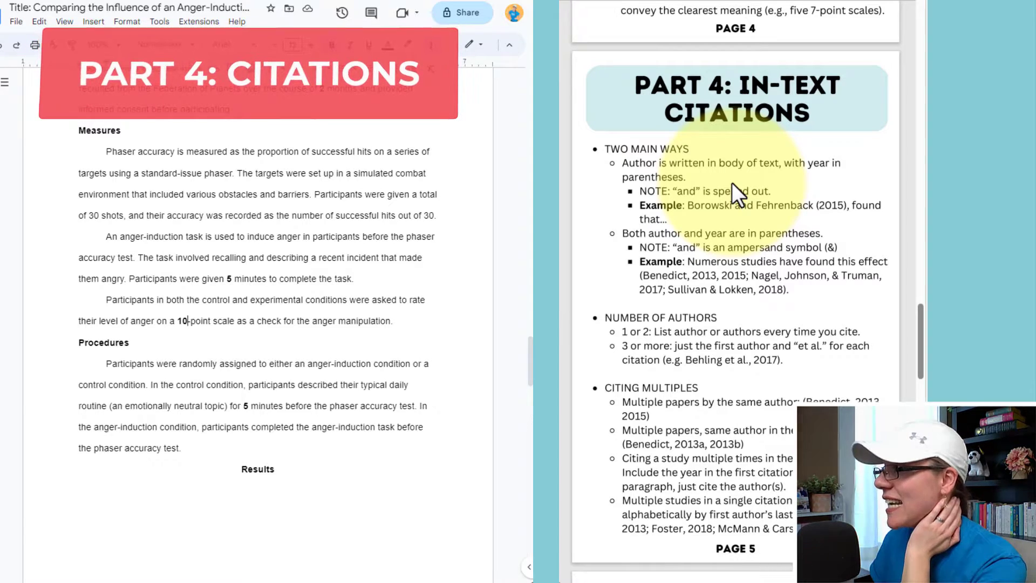
# Scroll up to the Introduction and select the parenthetical 2018 citation.
pyautogui.scroll(10, 268, 279)
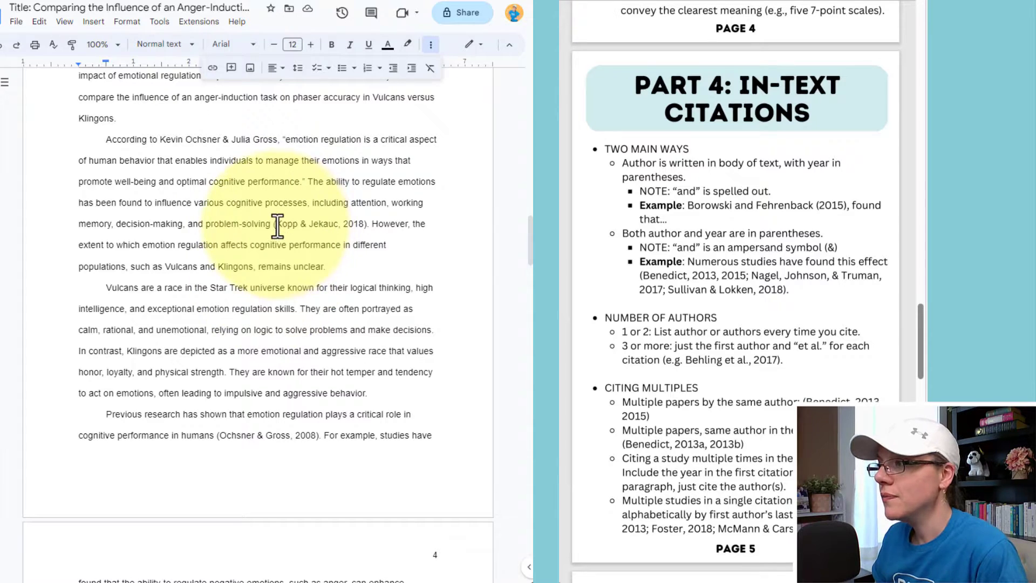
pyautogui.moveTo(277, 226); pyautogui.dragTo(365, 228)
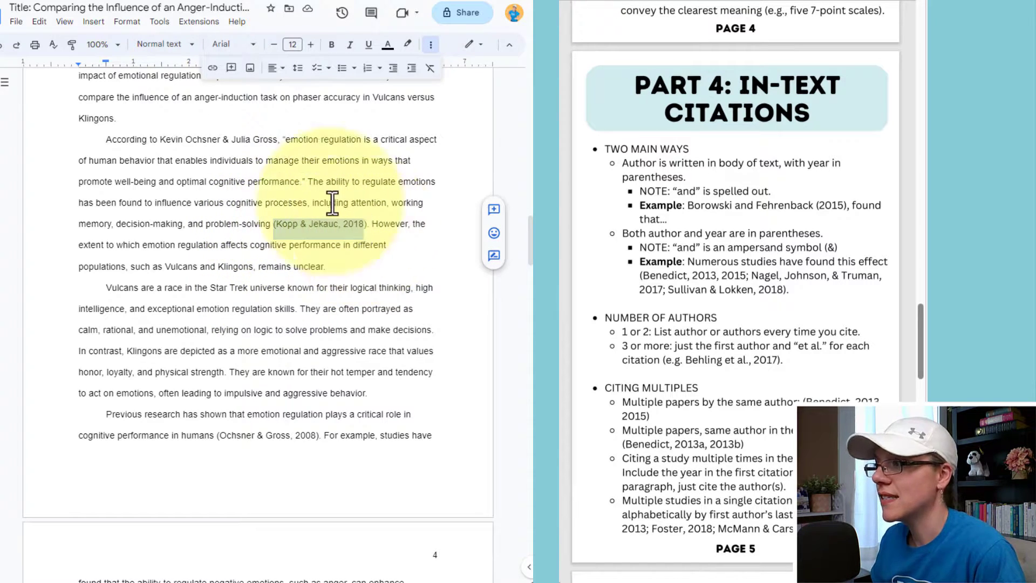
# Remove both authors' first names from the 'According to' citation, following the guide's author rule.
pyautogui.click(144, 139)
pyautogui.moveTo(161, 140); pyautogui.dragTo(280, 152)
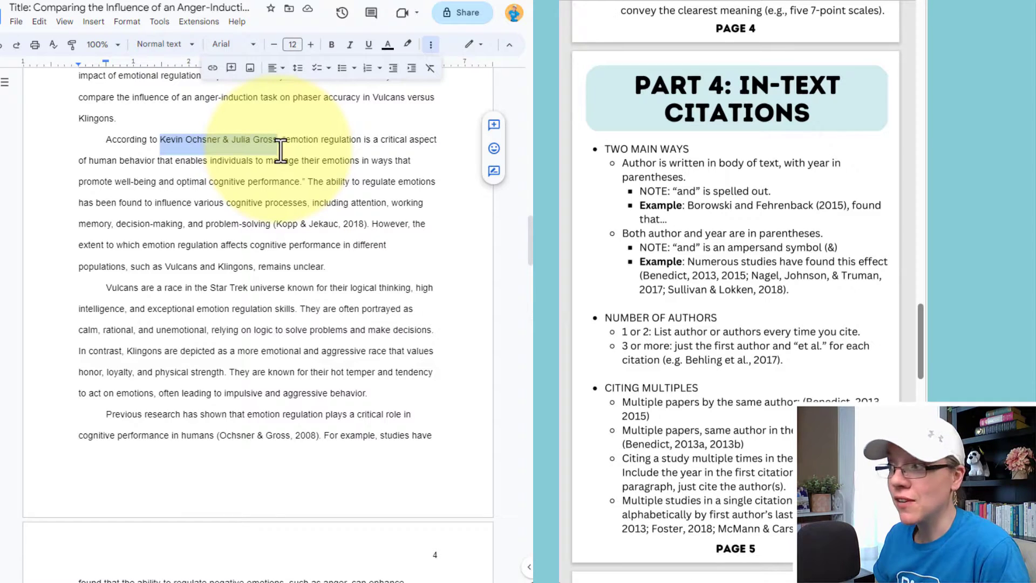
pyautogui.click(624, 161)
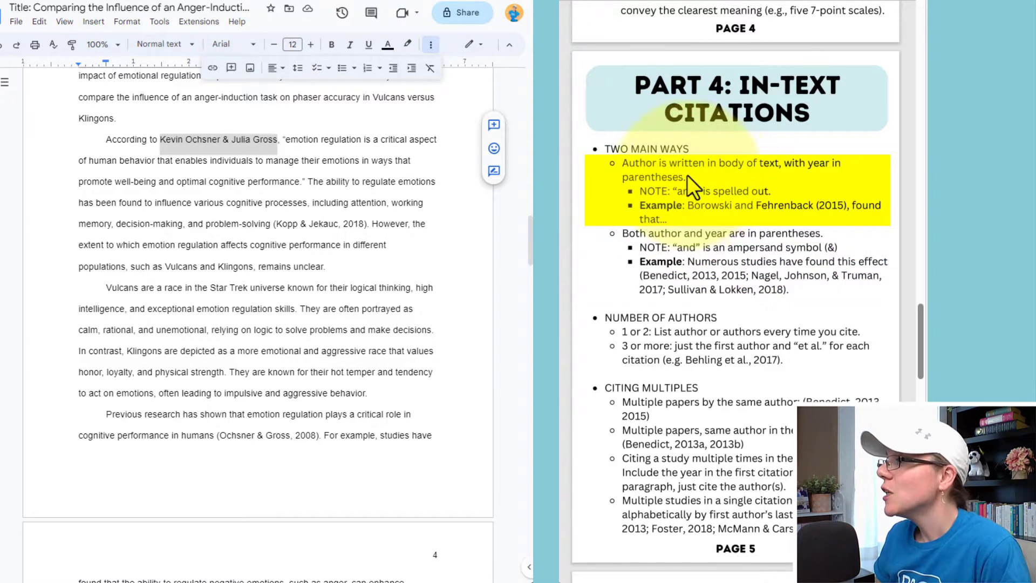
pyautogui.click(198, 140)
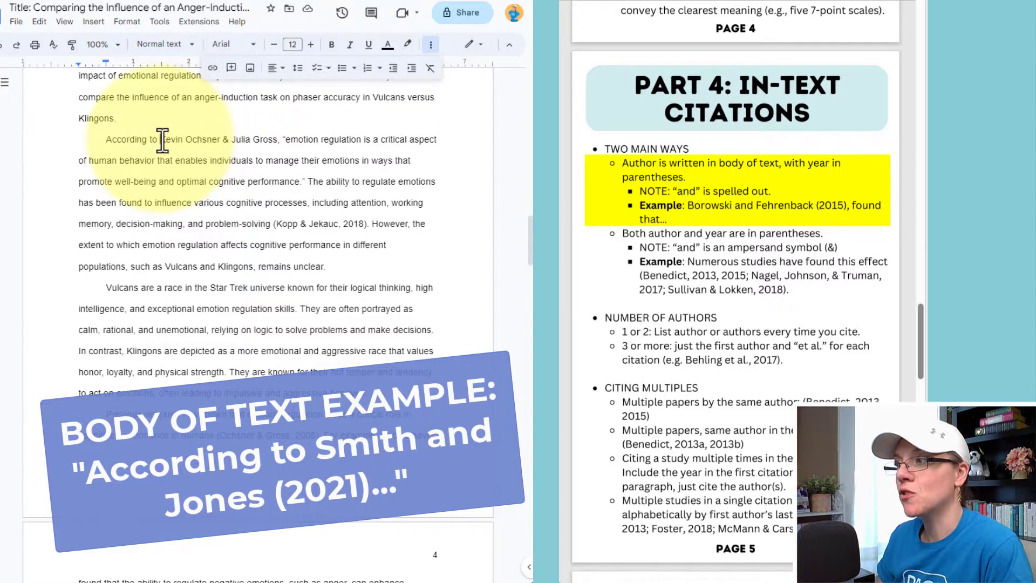
pyautogui.moveTo(162, 139); pyautogui.dragTo(185, 142)
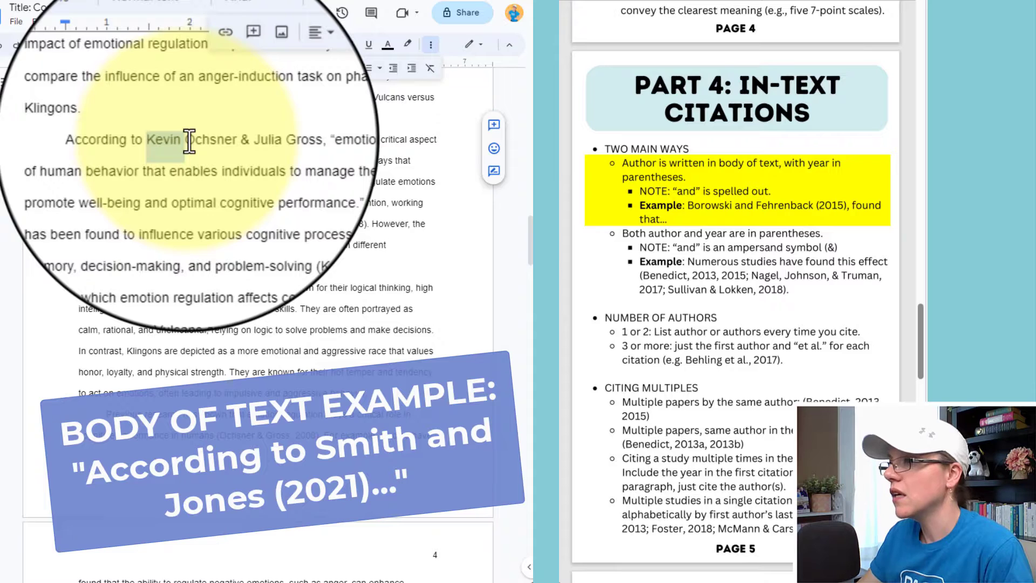
pyautogui.press('BackSpace')
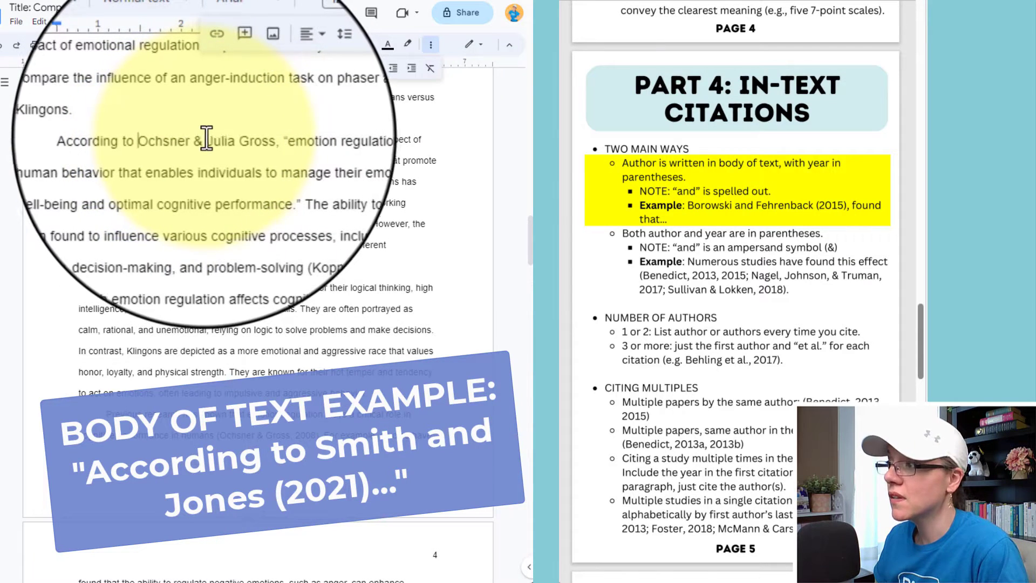
pyautogui.doubleClick(215, 141)
pyautogui.press('BackSpace')
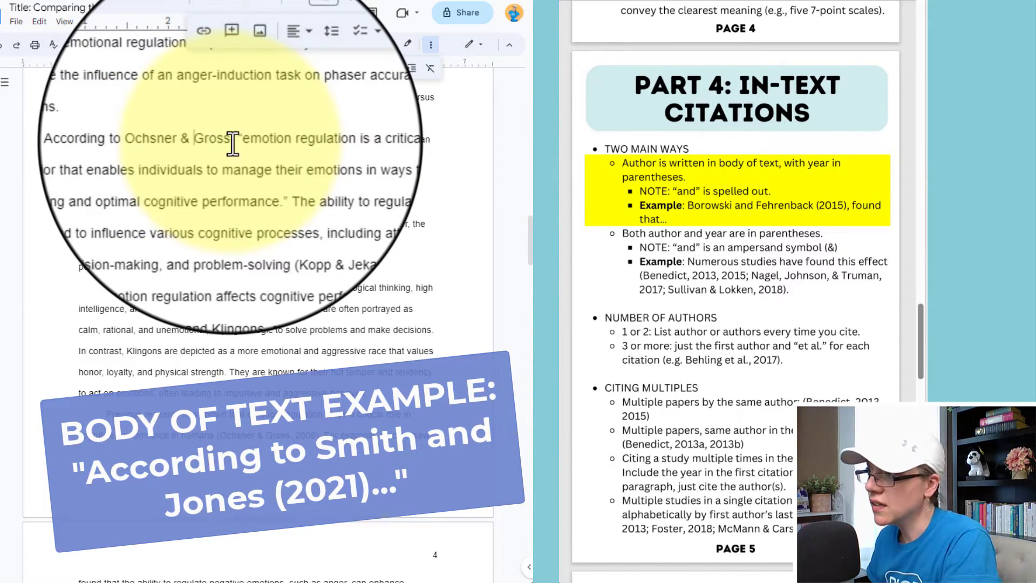
# Add '(2008)' after the authors and replace the ampersand with 'and'.
pyautogui.write('(2')
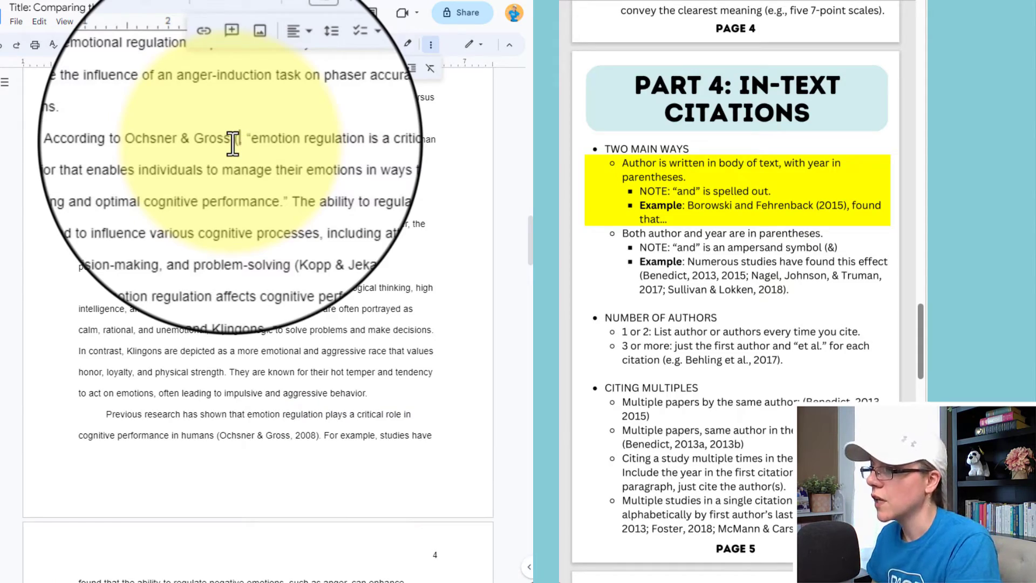
pyautogui.scroll(-6, 310, 302)
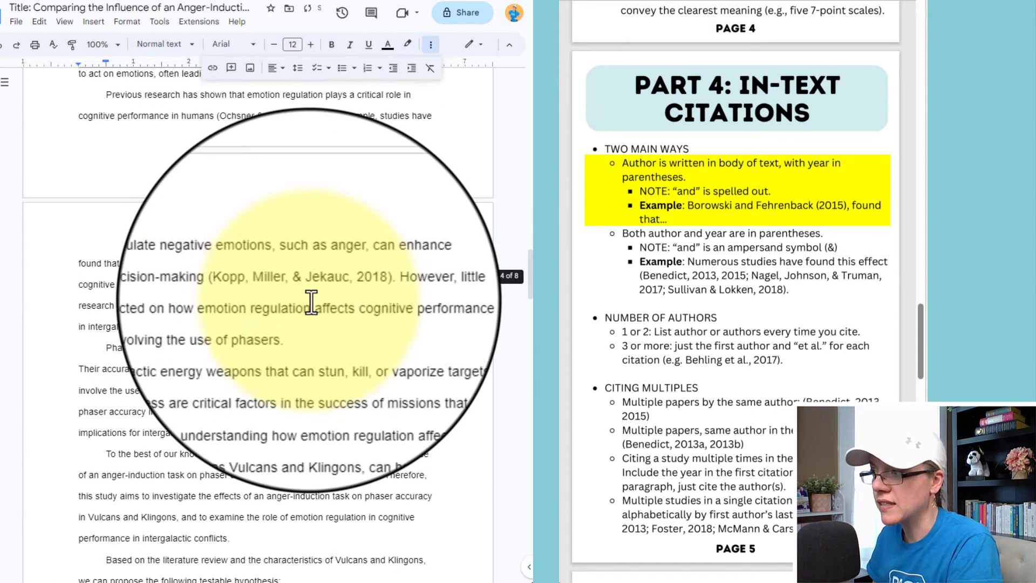
pyautogui.scroll(7, 312, 303)
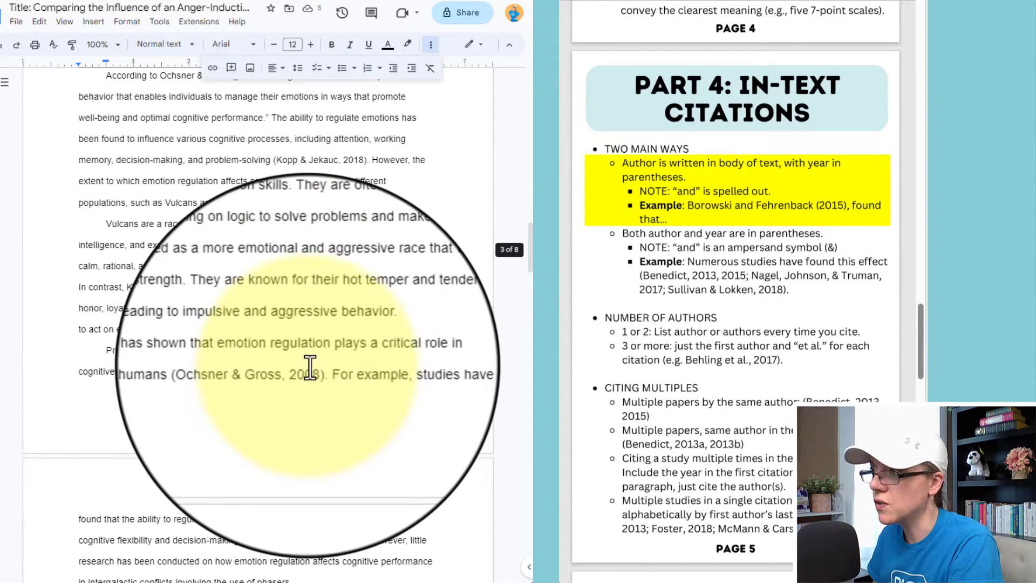
pyautogui.write('2008')
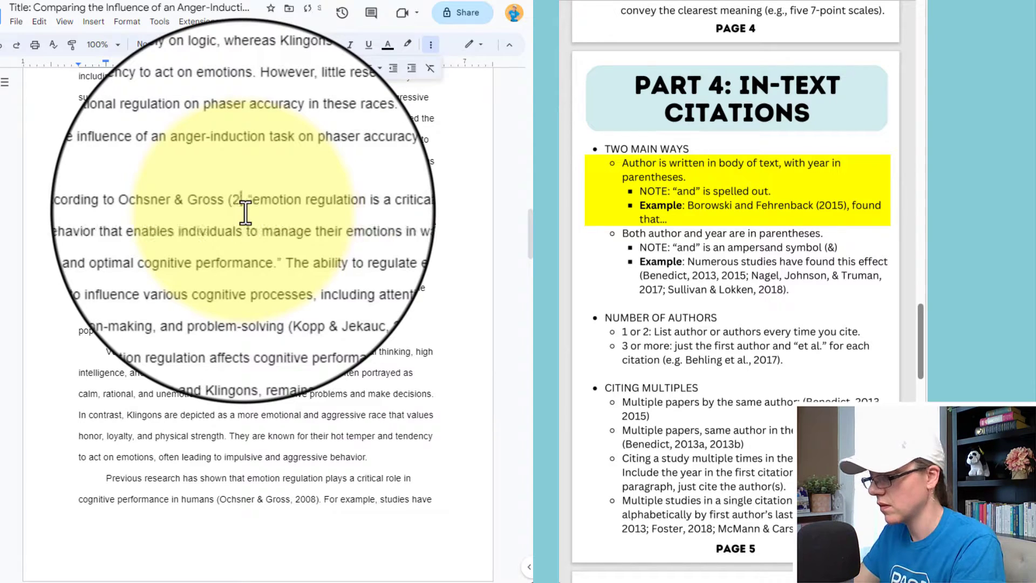
pyautogui.write('),')
pyautogui.doubleClick(200, 203)
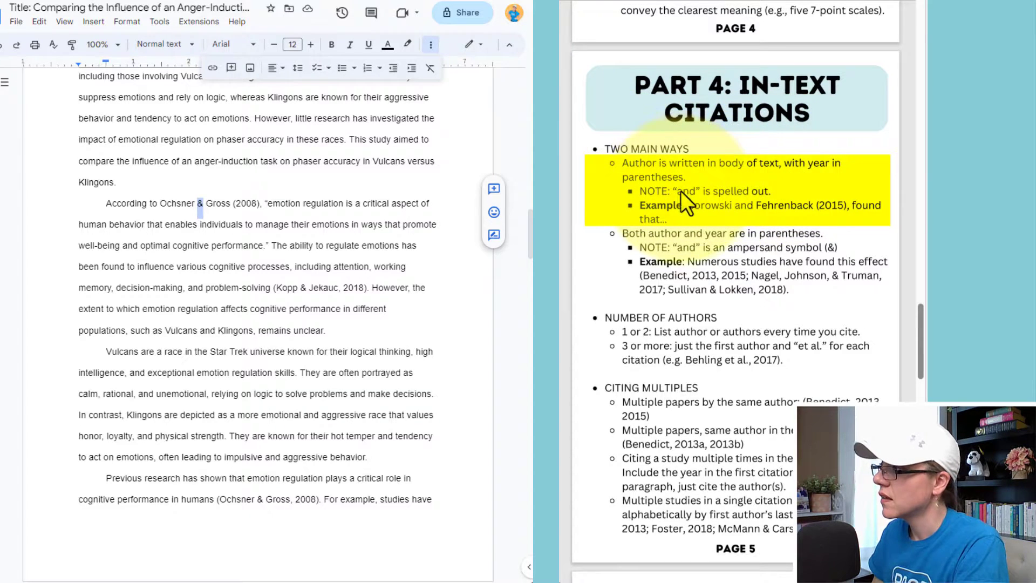
pyautogui.write('and')
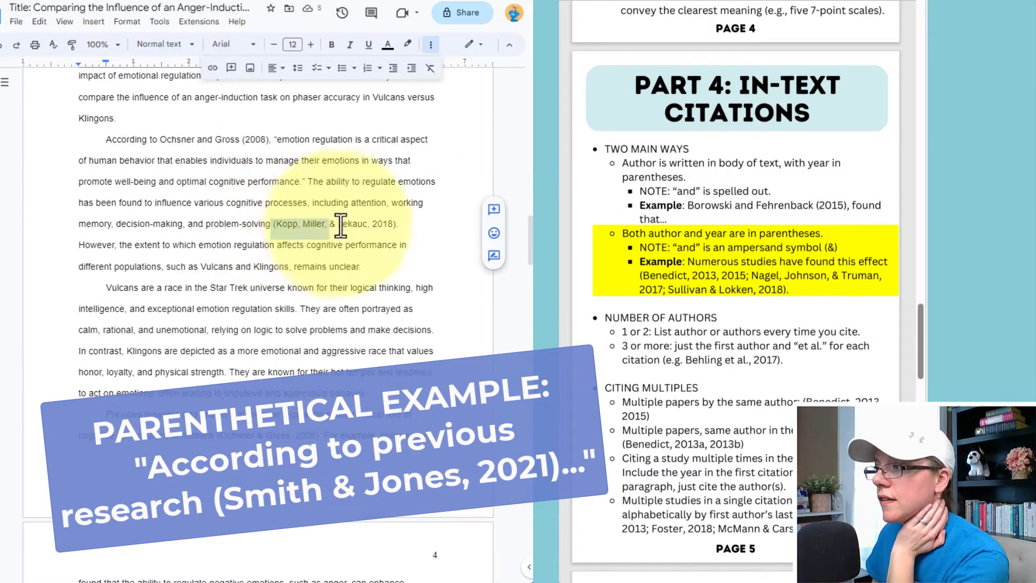
# Select the three-author citation (Kopp, Miller, & Jekauc, 2018).
pyautogui.moveTo(341, 226); pyautogui.dragTo(392, 228)
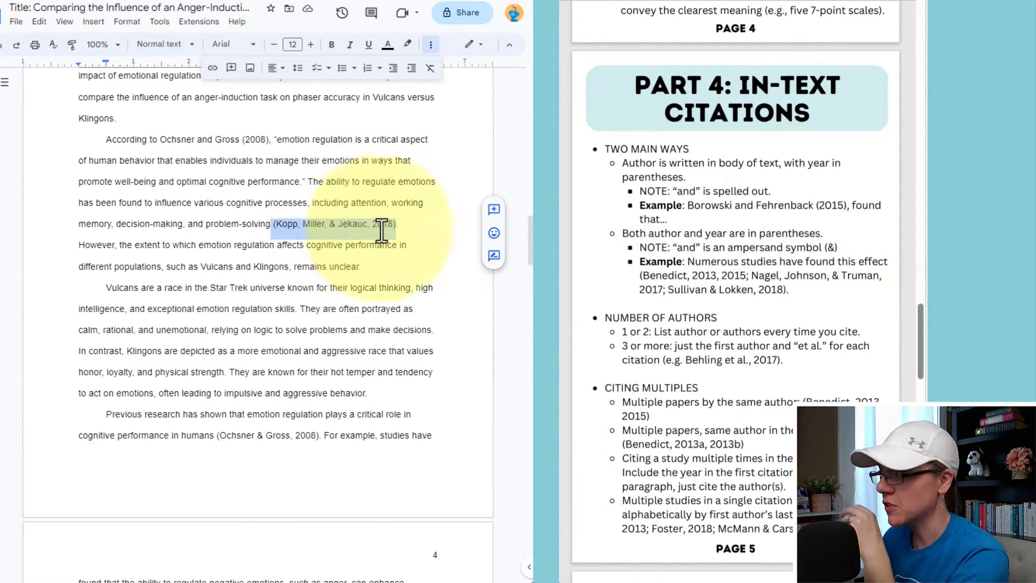
# Replace ', Miller, & Jekauc' with 'et al.' in both Kopp 2018 citations.
pyautogui.scroll(-2, 633, 323)
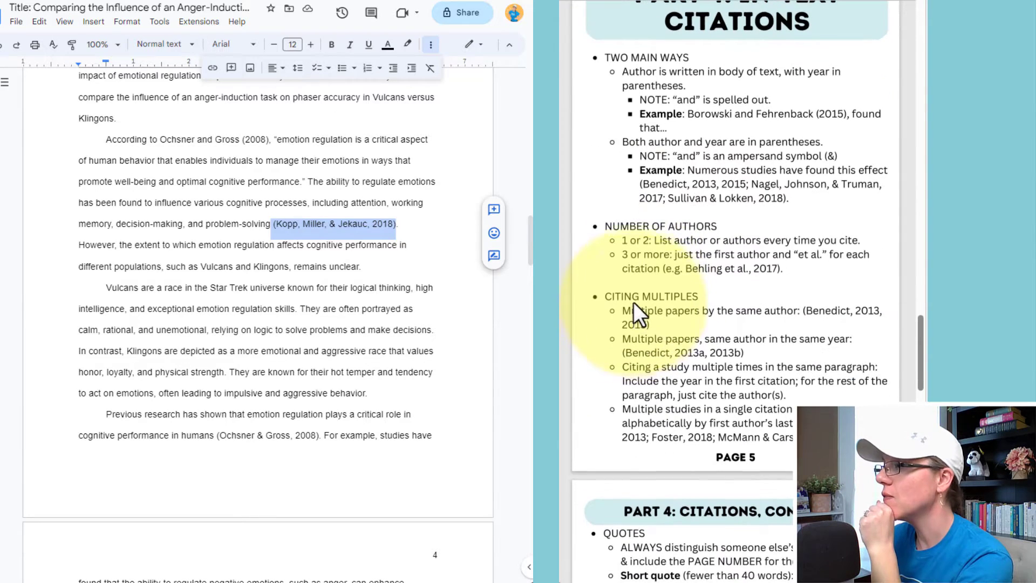
pyautogui.click(636, 248)
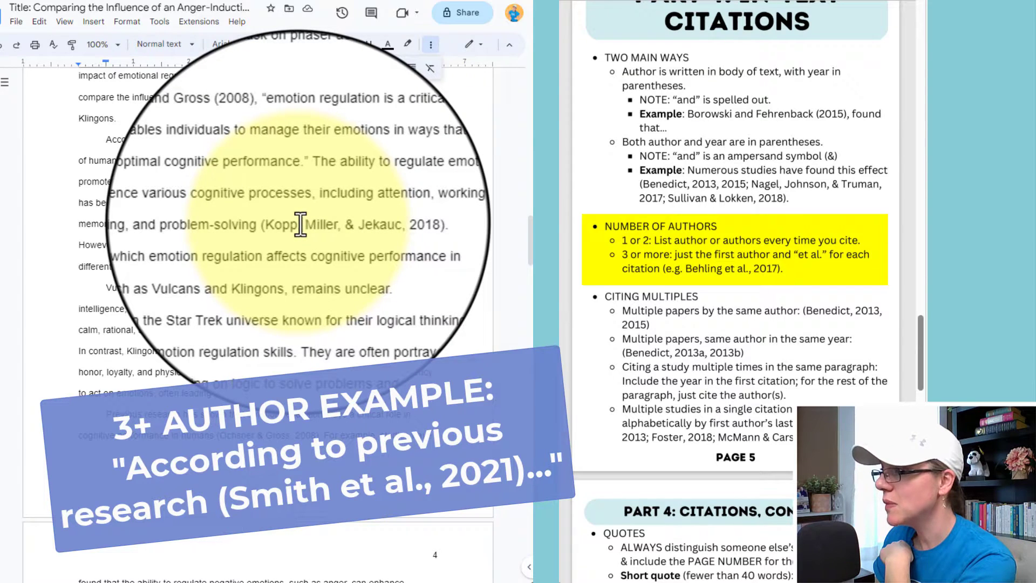
pyautogui.moveTo(301, 224); pyautogui.dragTo(372, 225)
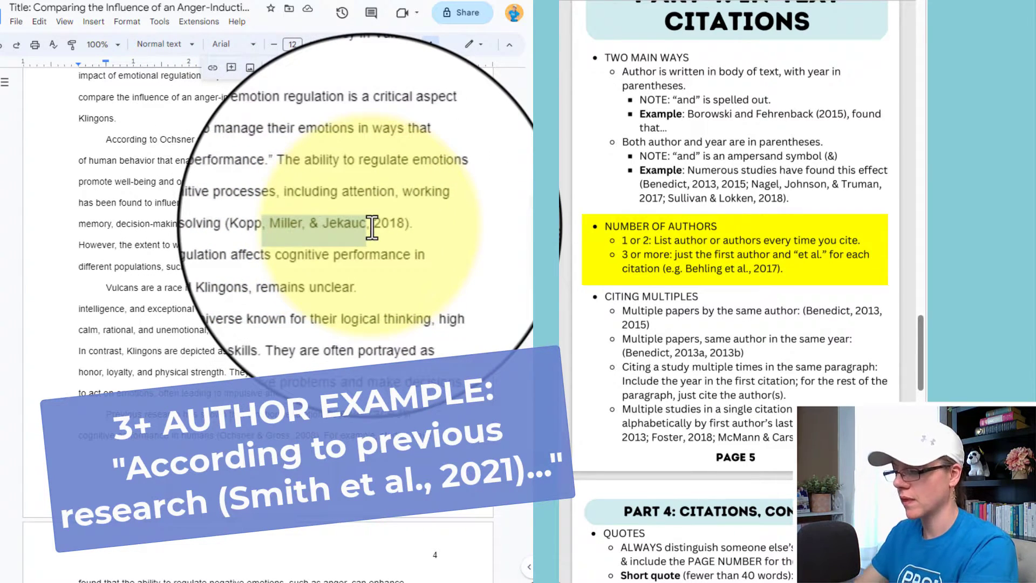
pyautogui.write('et al.')
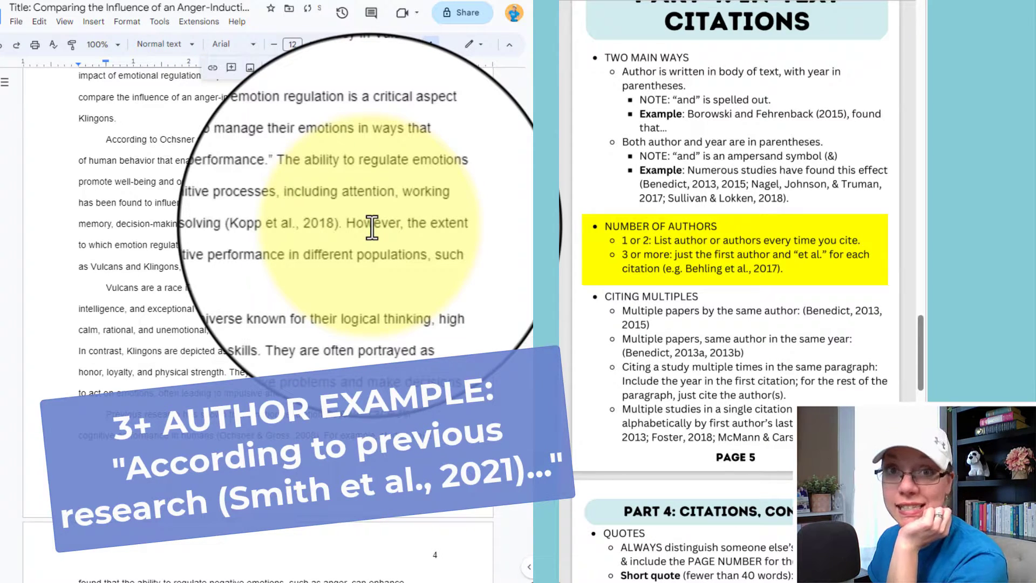
pyautogui.scroll(-1, 364, 237)
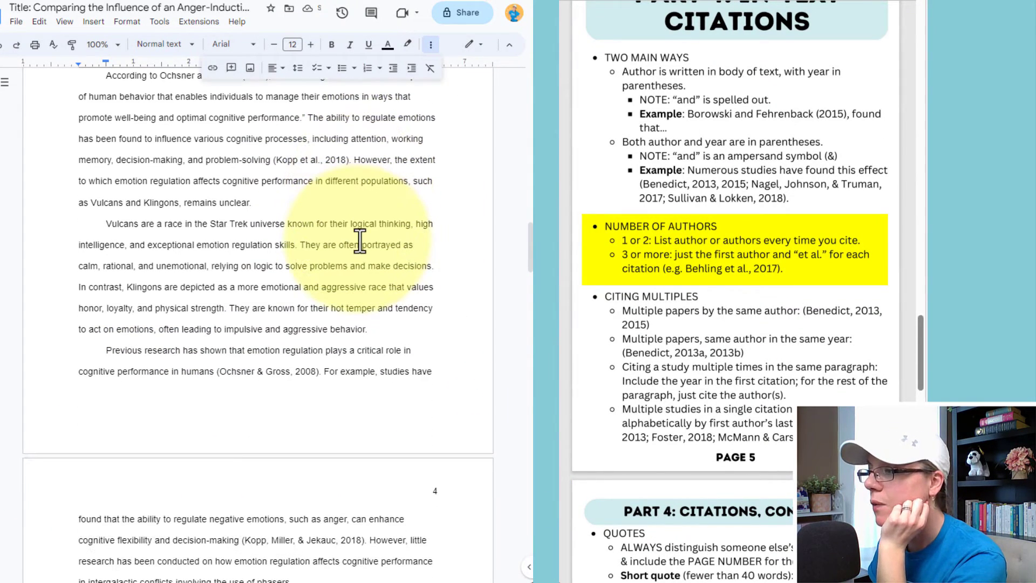
pyautogui.scroll(-4, 322, 205)
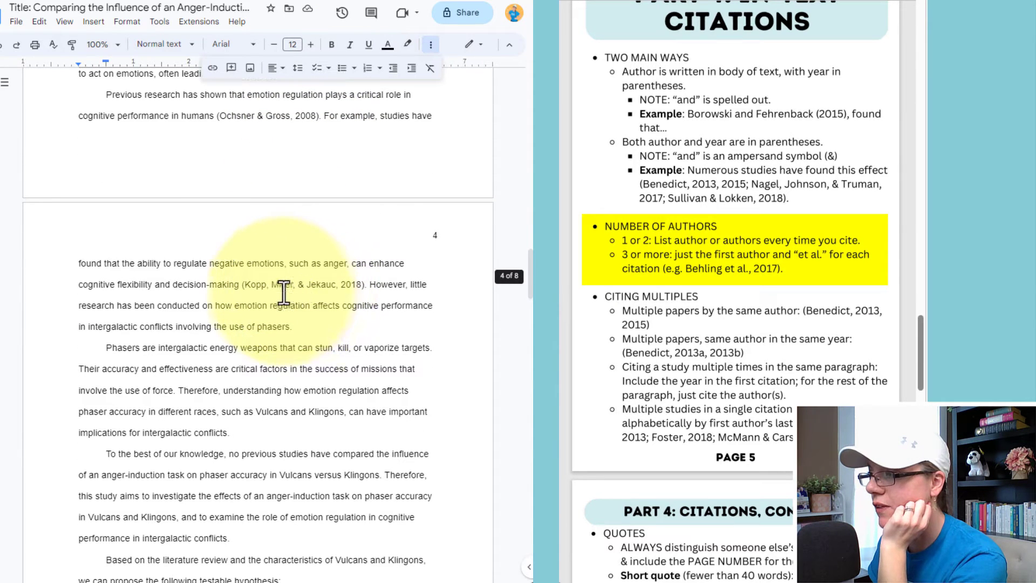
pyautogui.moveTo(273, 289); pyautogui.dragTo(337, 294)
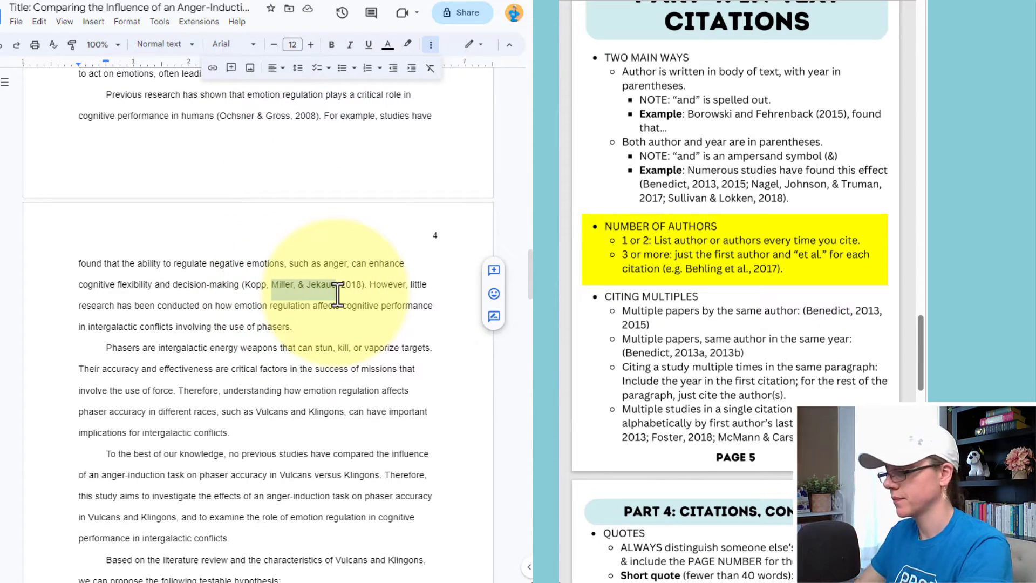
pyautogui.press('BackSpace')
pyautogui.press('BackSpace')
pyautogui.press('BackSpace')
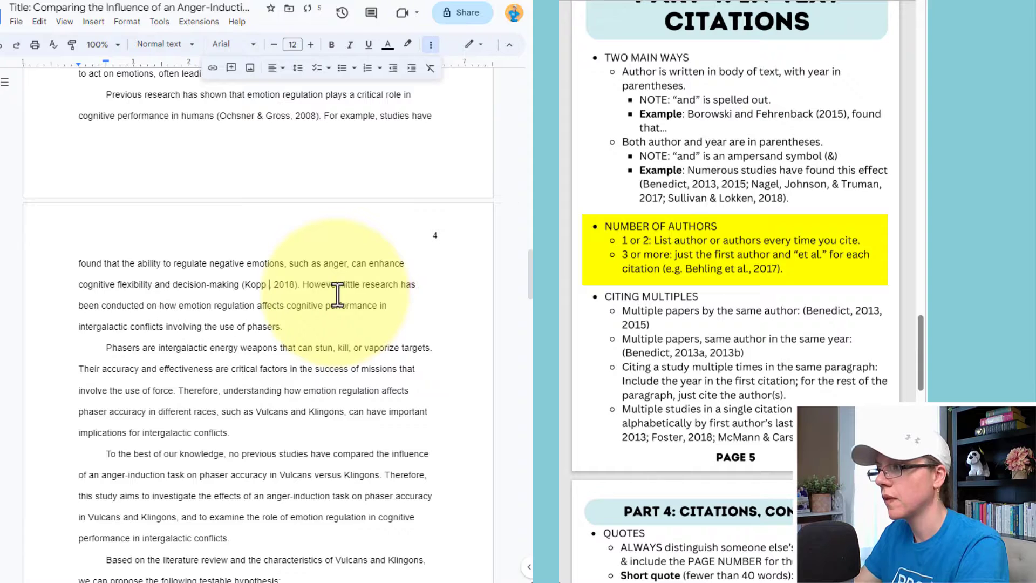
pyautogui.write('et al.')
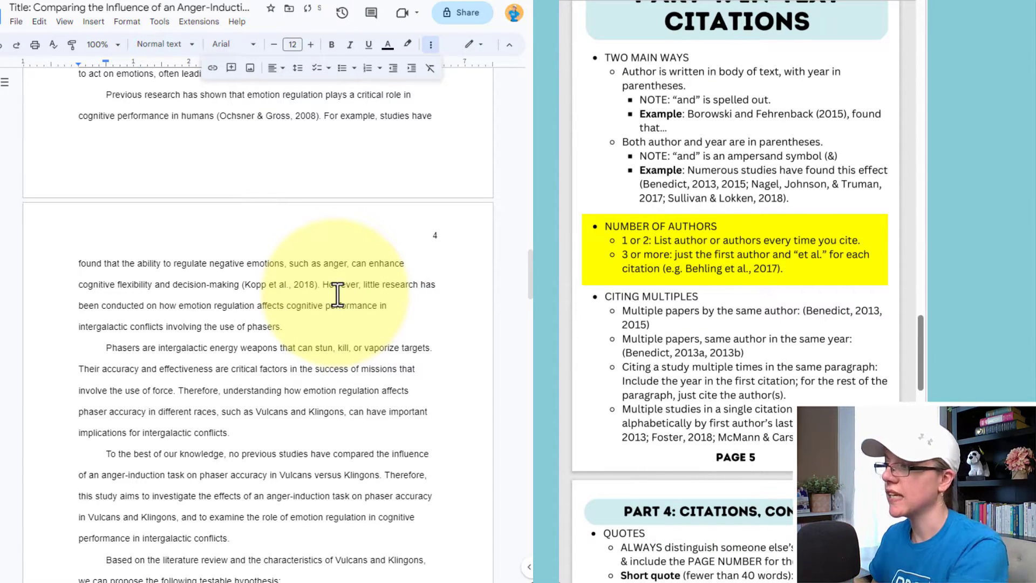
pyautogui.scroll(-8, 794, 118)
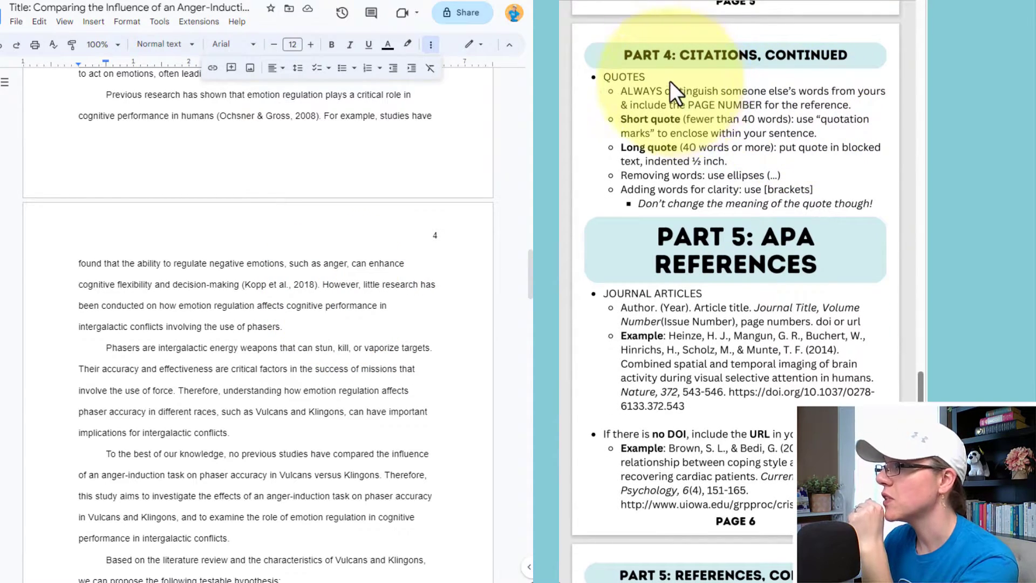
pyautogui.scroll(6, 407, 243)
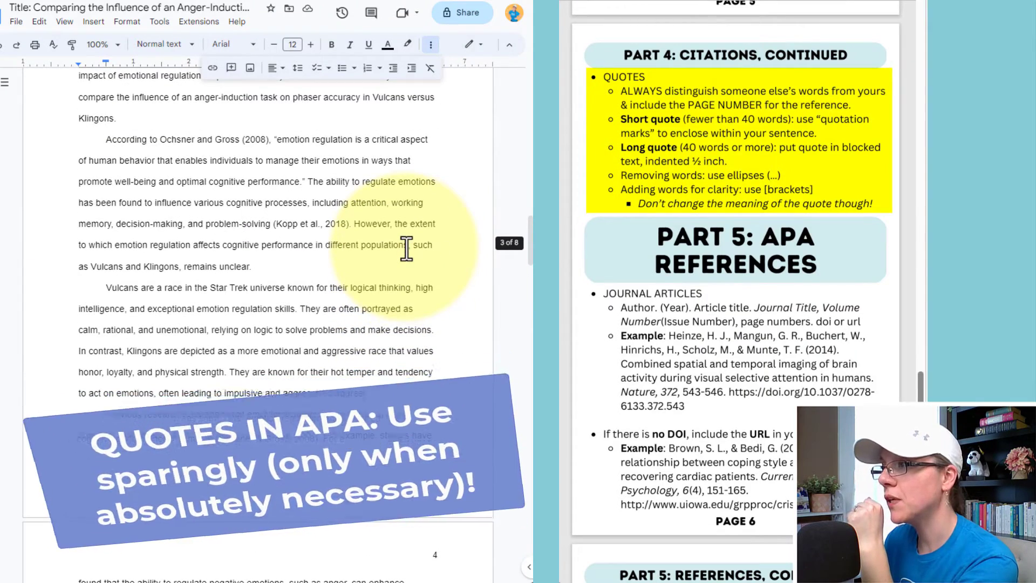
pyautogui.scroll(1, 407, 243)
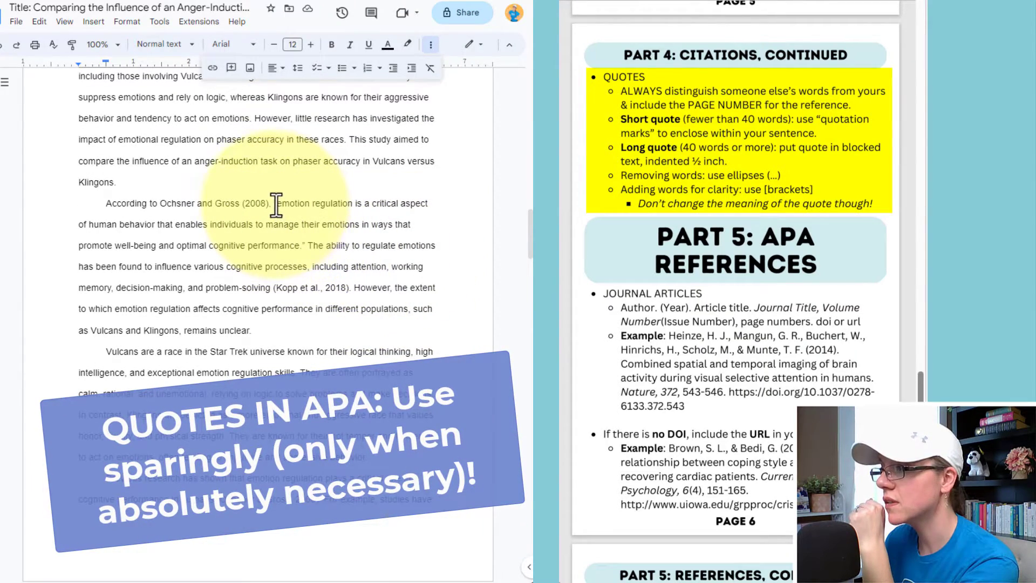
pyautogui.moveTo(275, 203); pyautogui.dragTo(306, 245)
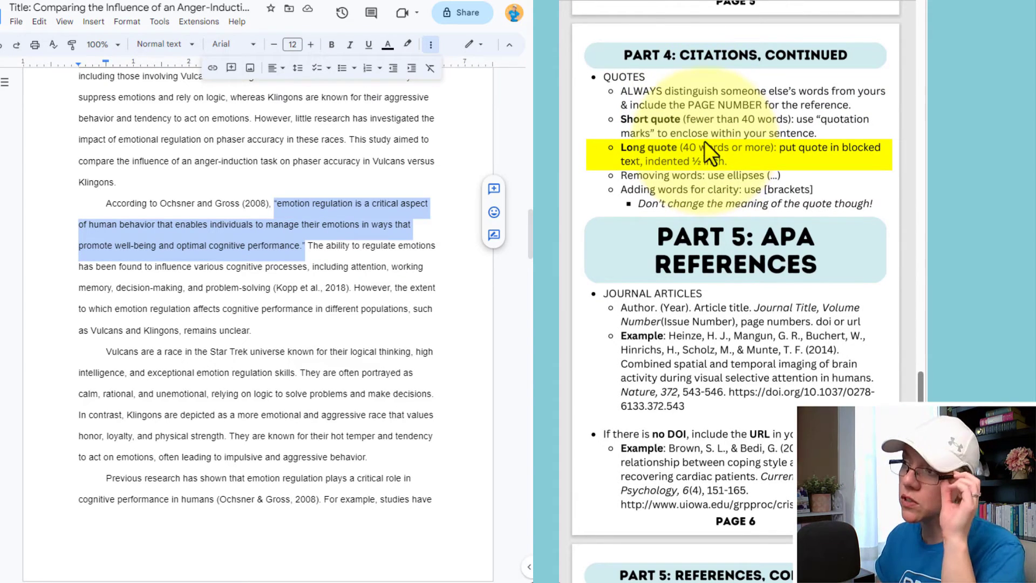
pyautogui.click(285, 203)
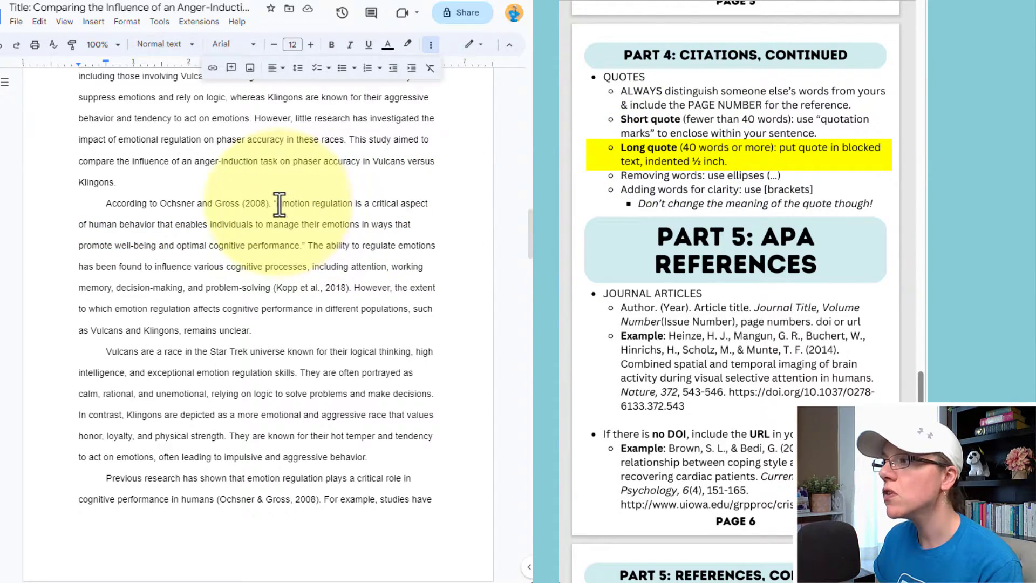
pyautogui.moveTo(279, 203); pyautogui.dragTo(300, 246)
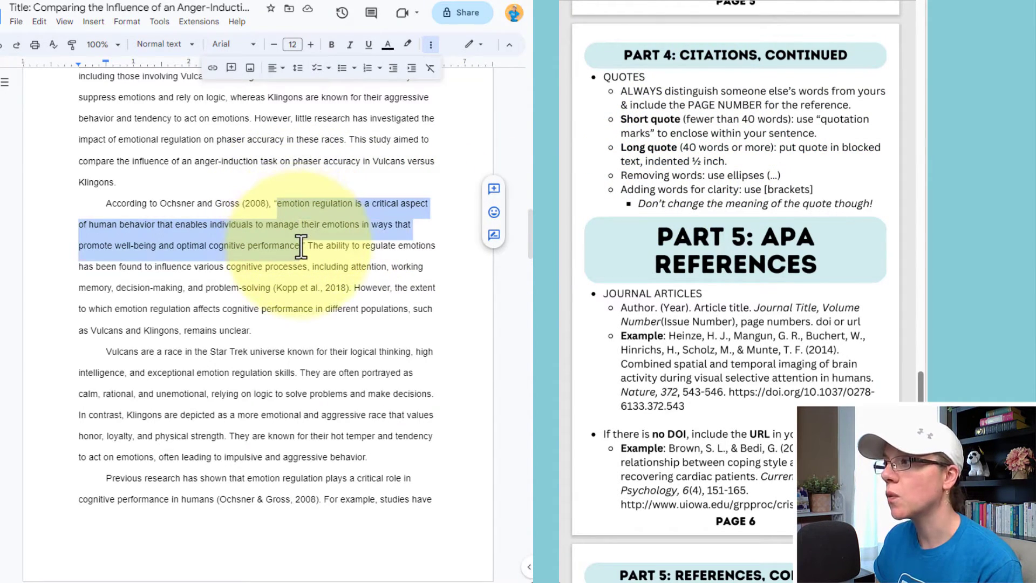
pyautogui.click(159, 21)
pyautogui.click(177, 62)
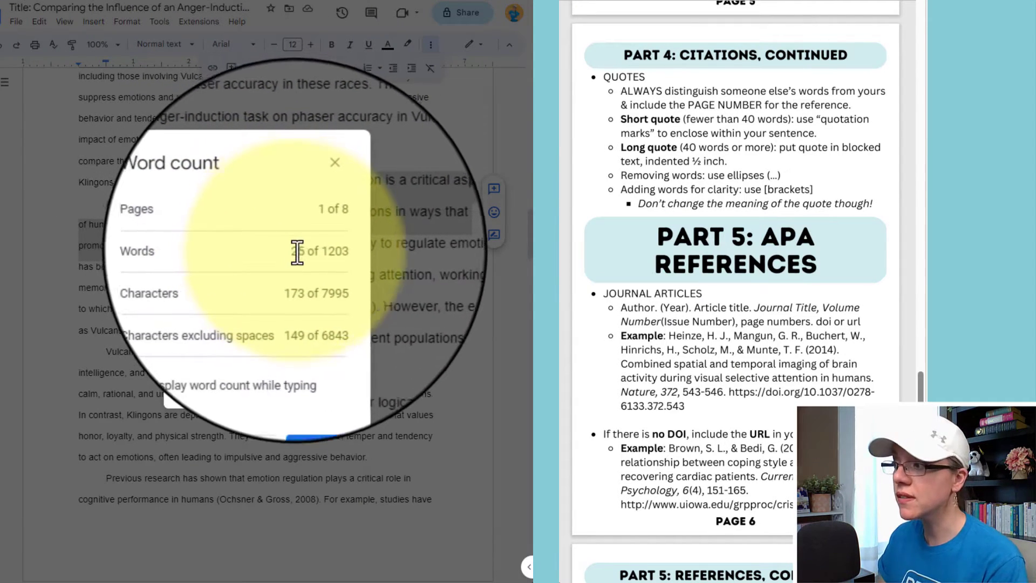
pyautogui.moveTo(291, 249); pyautogui.dragTo(327, 252)
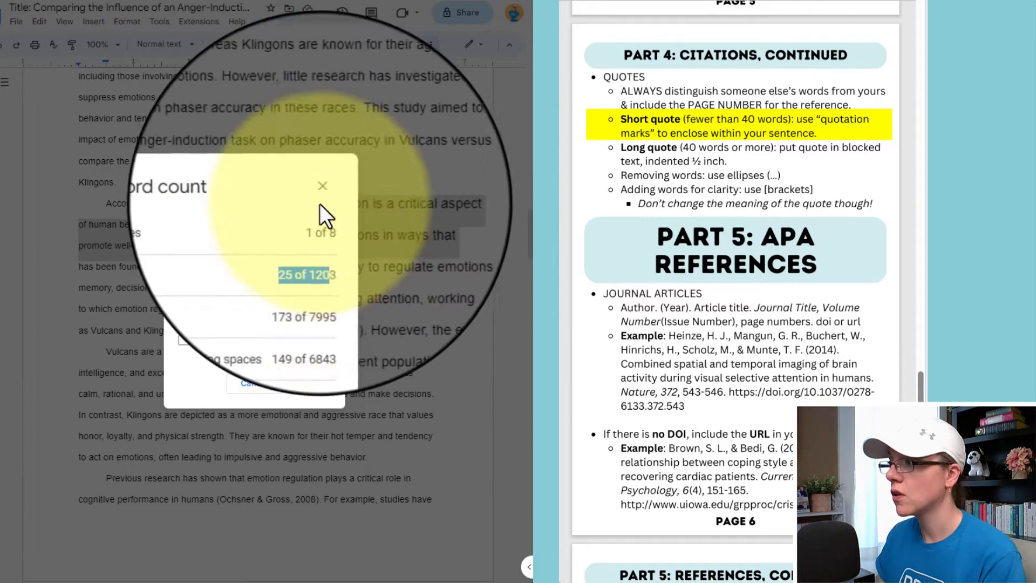
pyautogui.click(318, 190)
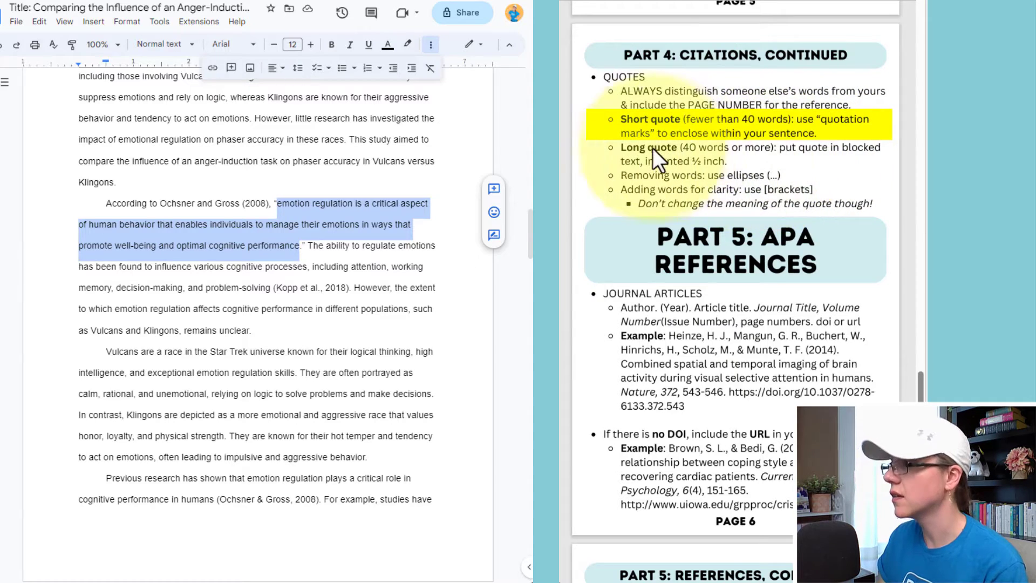
pyautogui.click(279, 207)
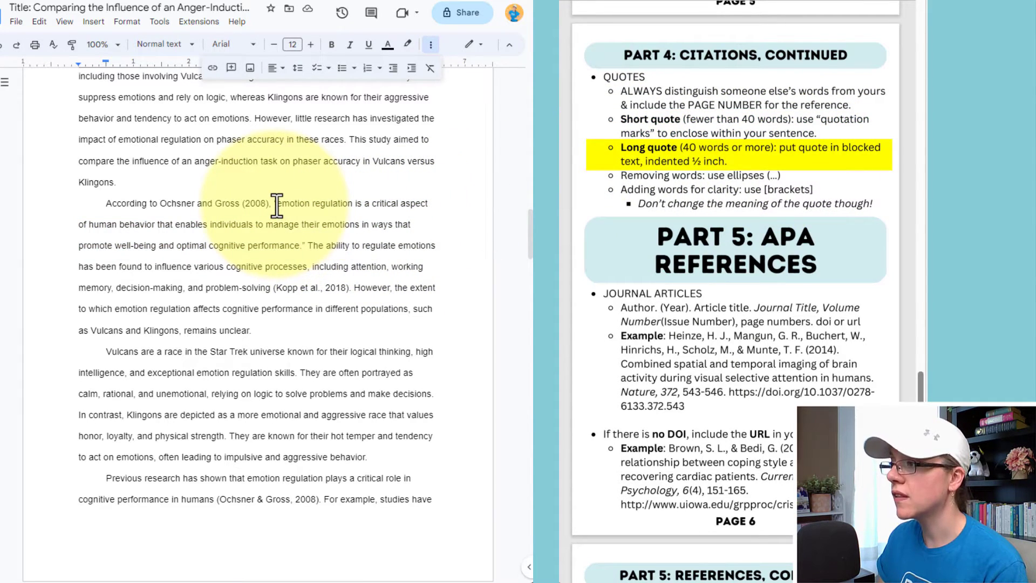
# Set the Ochsner and Gross quote apart as a block paragraph indented 0.50 inch, without its quotation mark.
pyautogui.press('BackSpace')
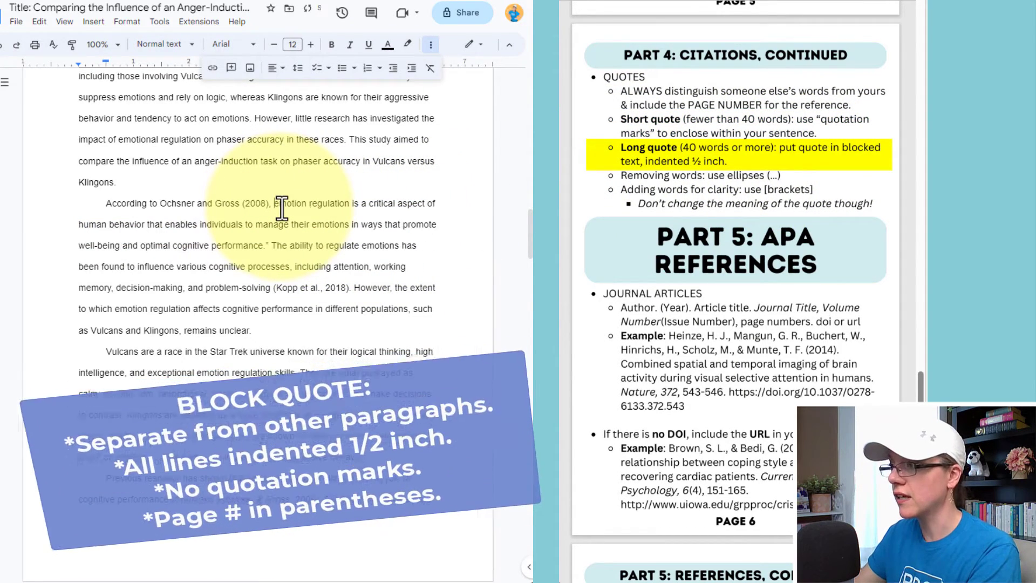
pyautogui.press('Return')
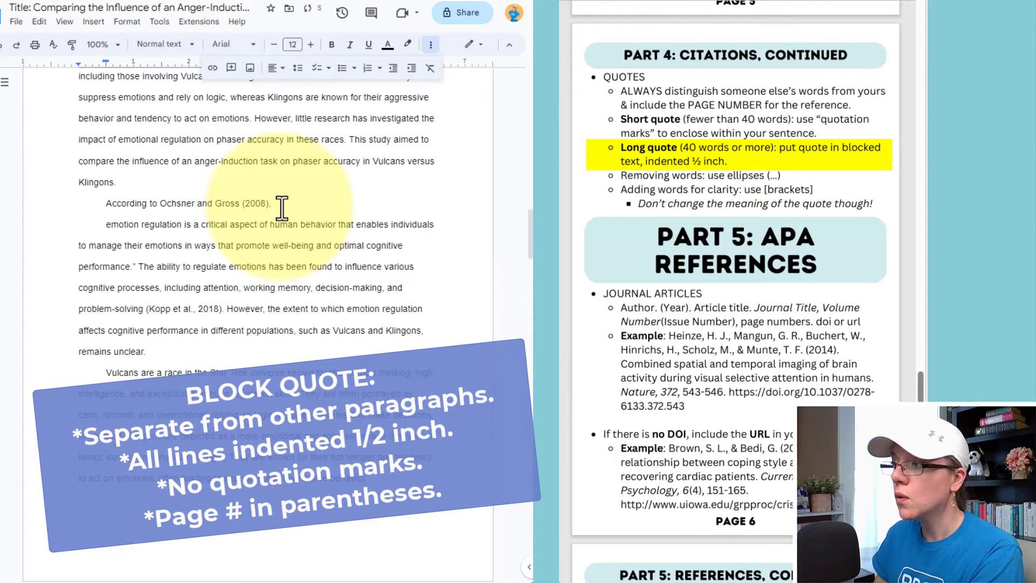
pyautogui.click(141, 266)
pyautogui.press('Return')
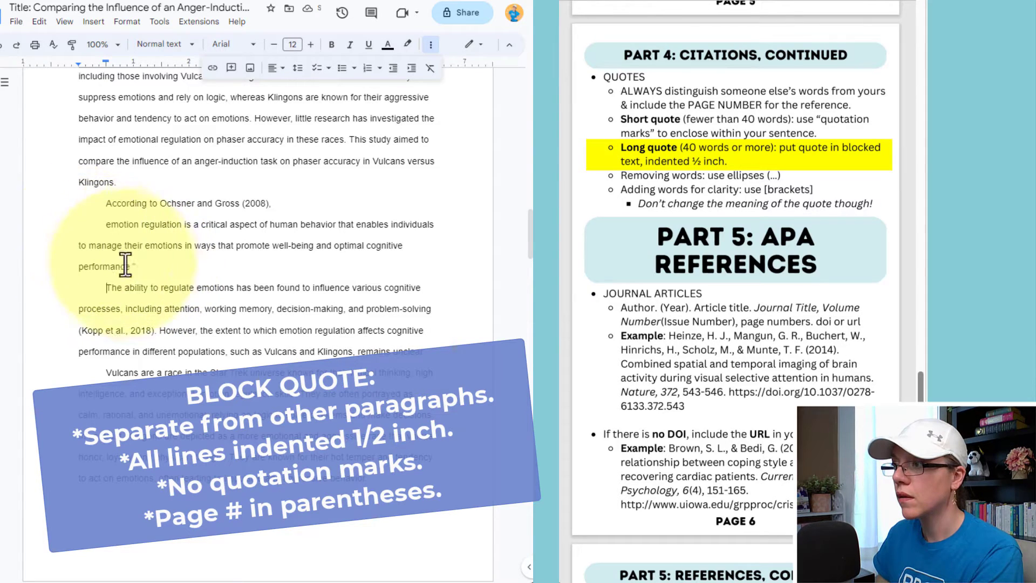
pyautogui.moveTo(136, 267); pyautogui.dragTo(105, 228)
pyautogui.moveTo(77, 62)
pyautogui.mouseDown()
pyautogui.moveTo(120, 61)
pyautogui.moveTo(107, 59)
pyautogui.mouseUp()
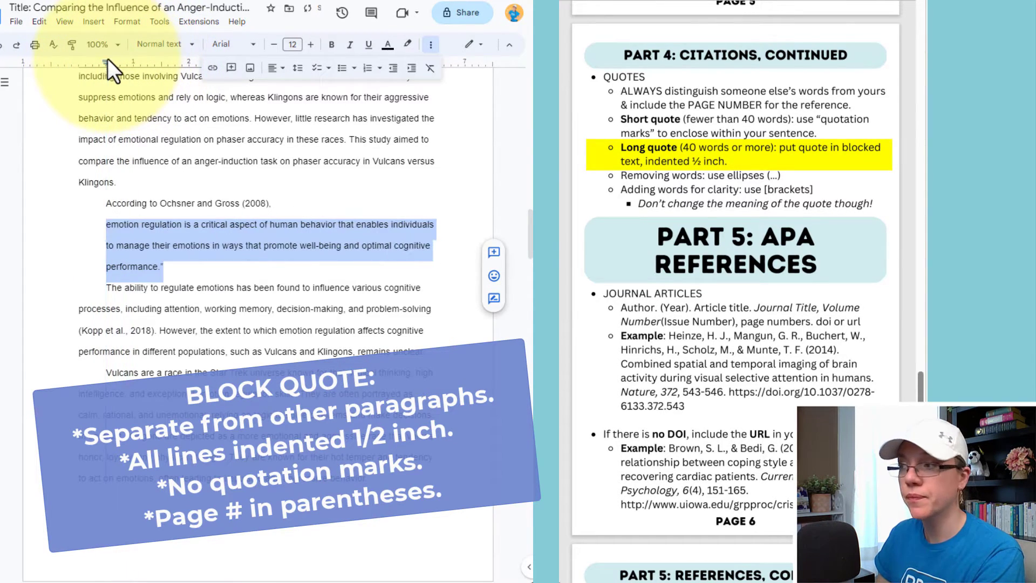
pyautogui.click(167, 266)
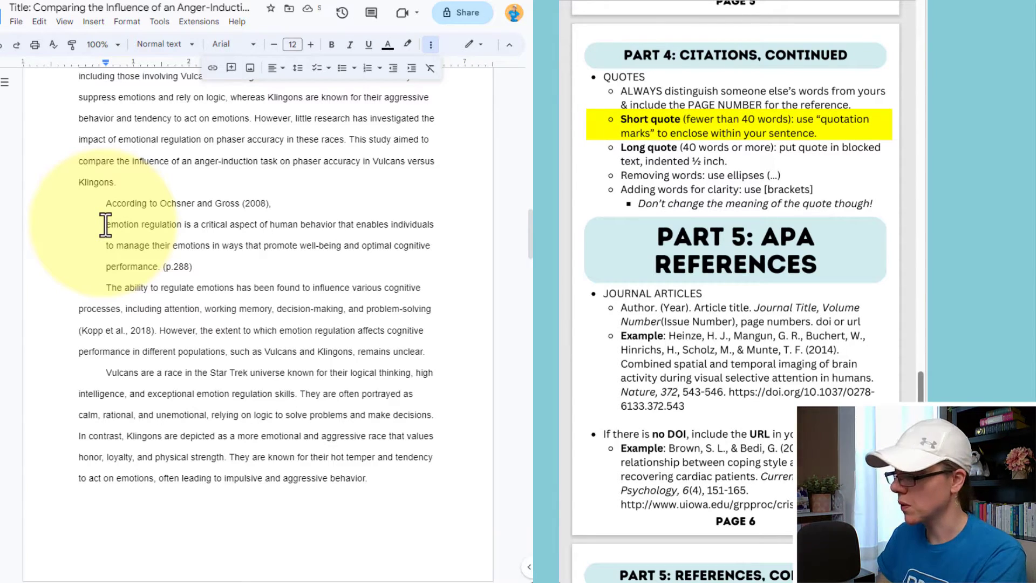
# Merge the quote back inline with an opening quotation mark and rejoin 'The ability…' to its paragraph.
pyautogui.press('BackSpace')
pyautogui.press('BackSpace')
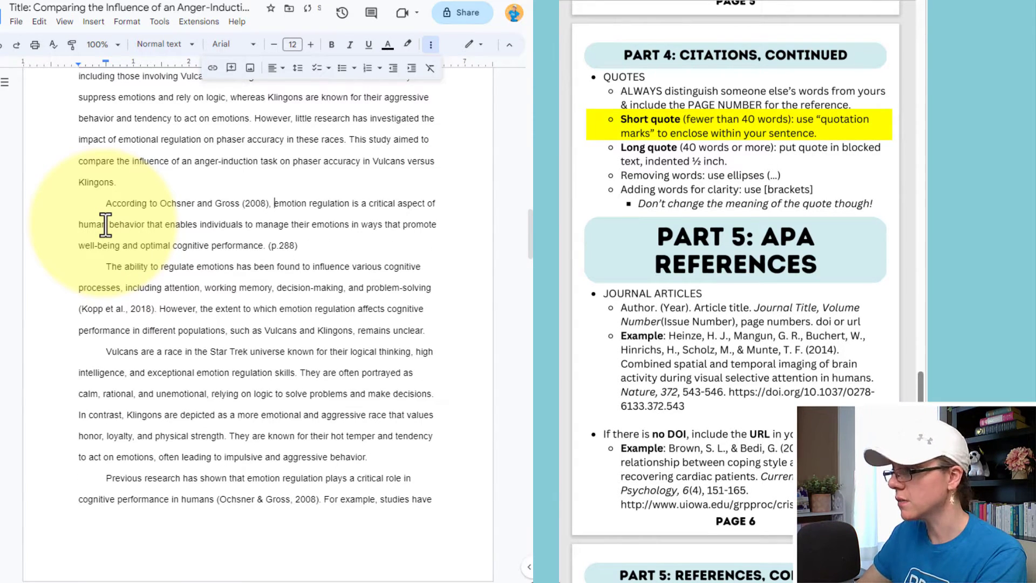
pyautogui.write('"')
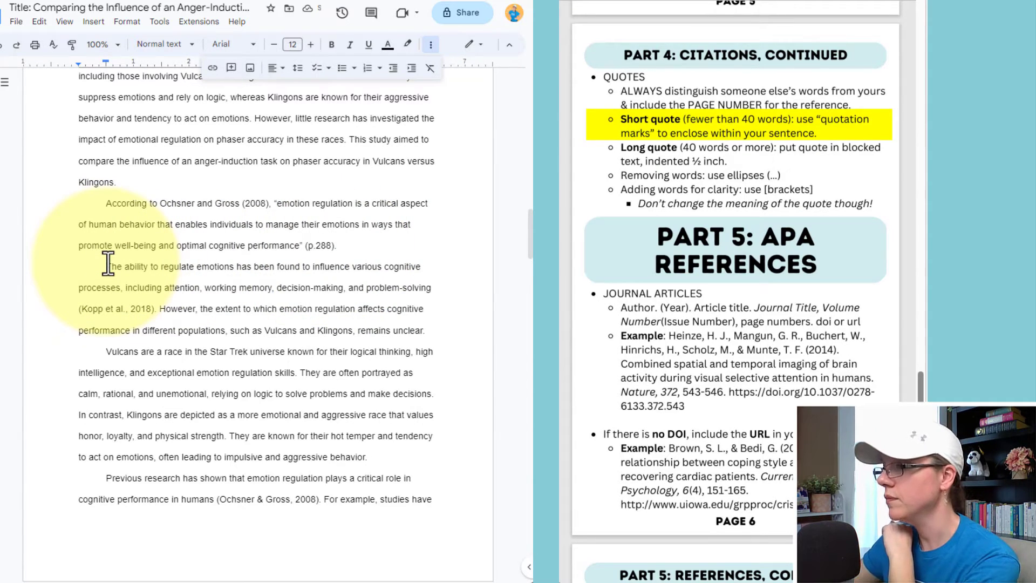
pyautogui.press('BackSpace')
pyautogui.press('BackSpace')
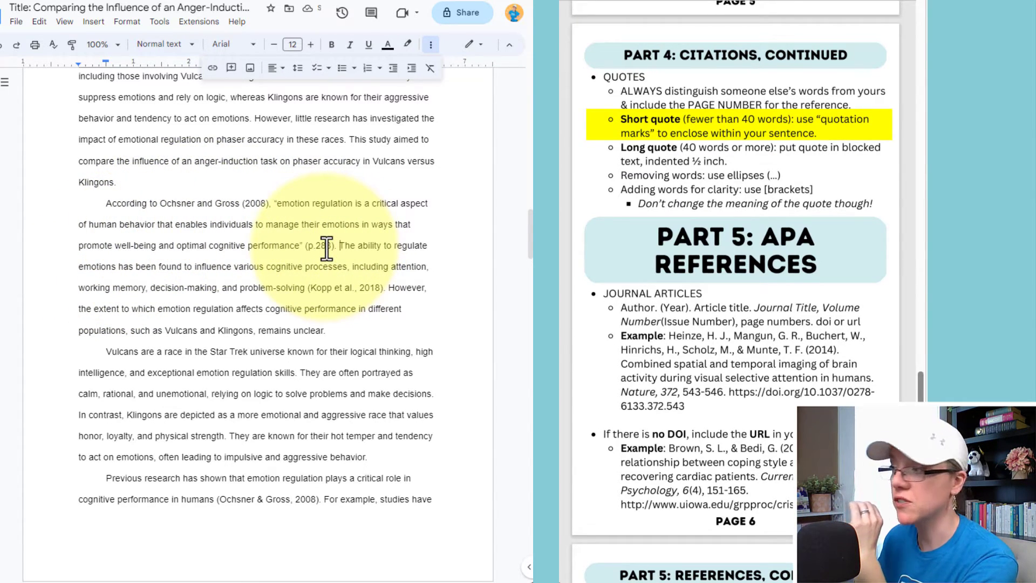
pyautogui.scroll(-3, 750, 151)
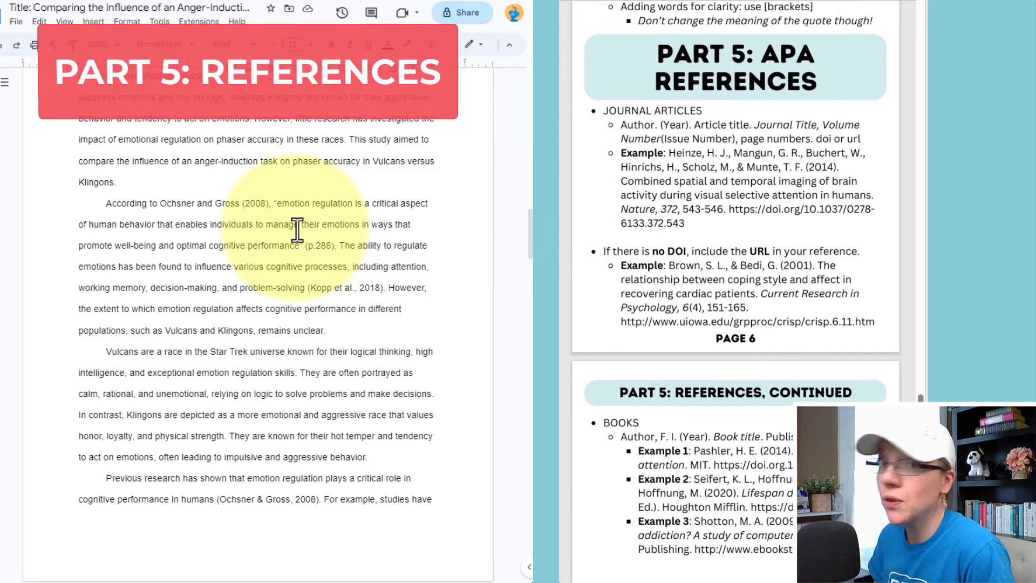
# Jump to the end of the paper to show the Kopp and Ochsner reference entries.
pyautogui.hotkey('ctrl', 'End')
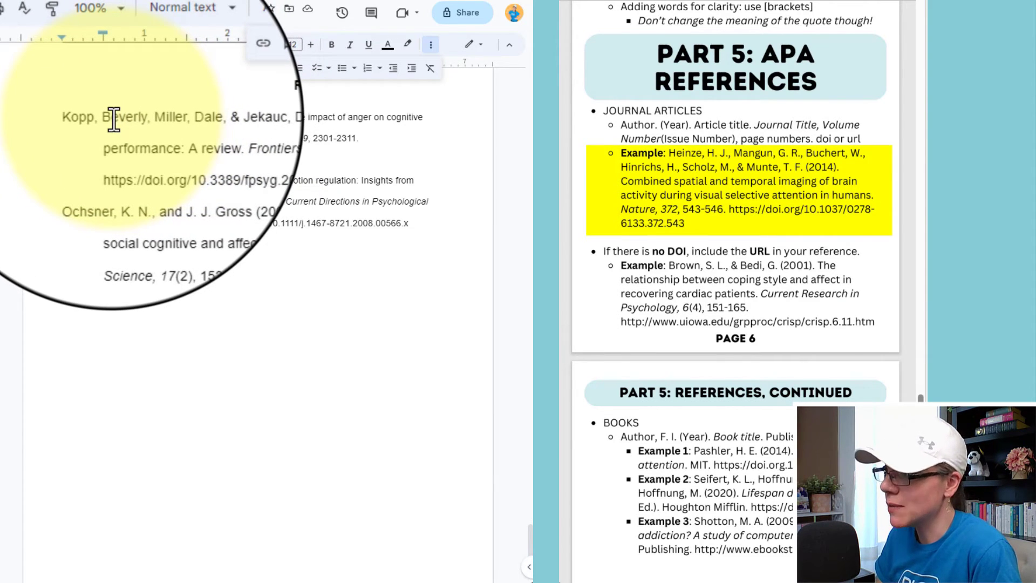
pyautogui.moveTo(114, 120); pyautogui.dragTo(140, 119)
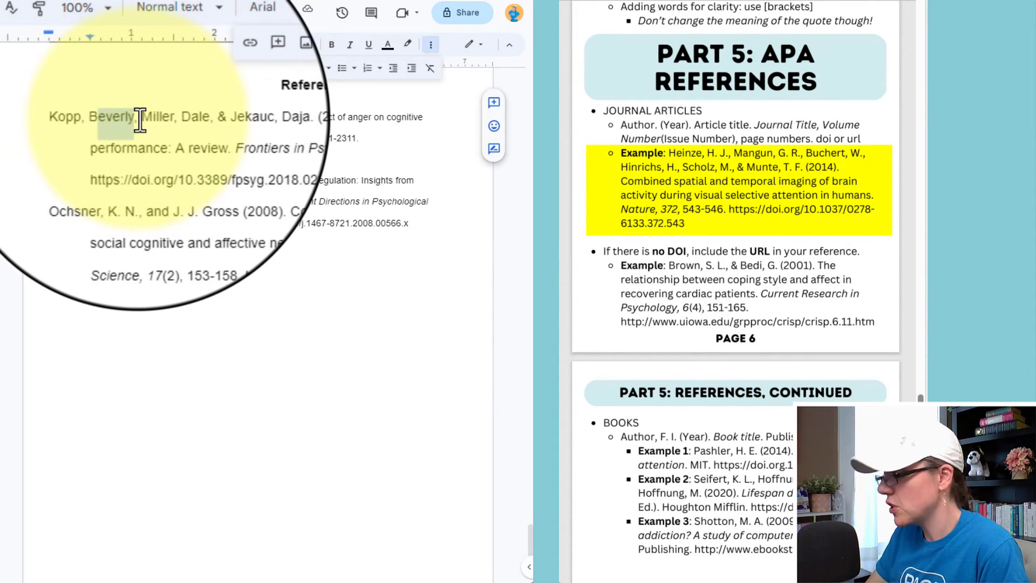
pyautogui.write('B.')
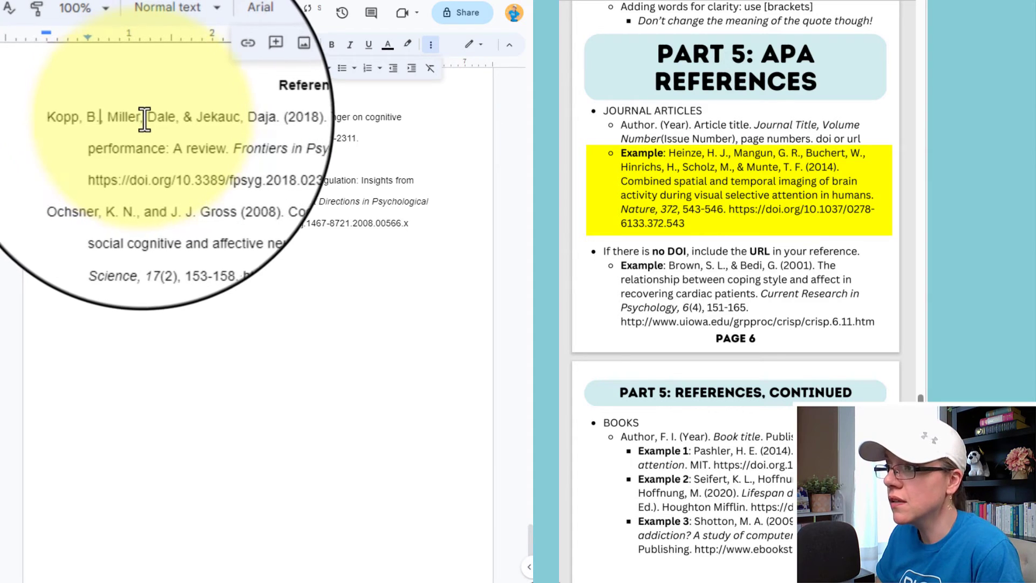
pyautogui.moveTo(146, 120); pyautogui.dragTo(166, 120)
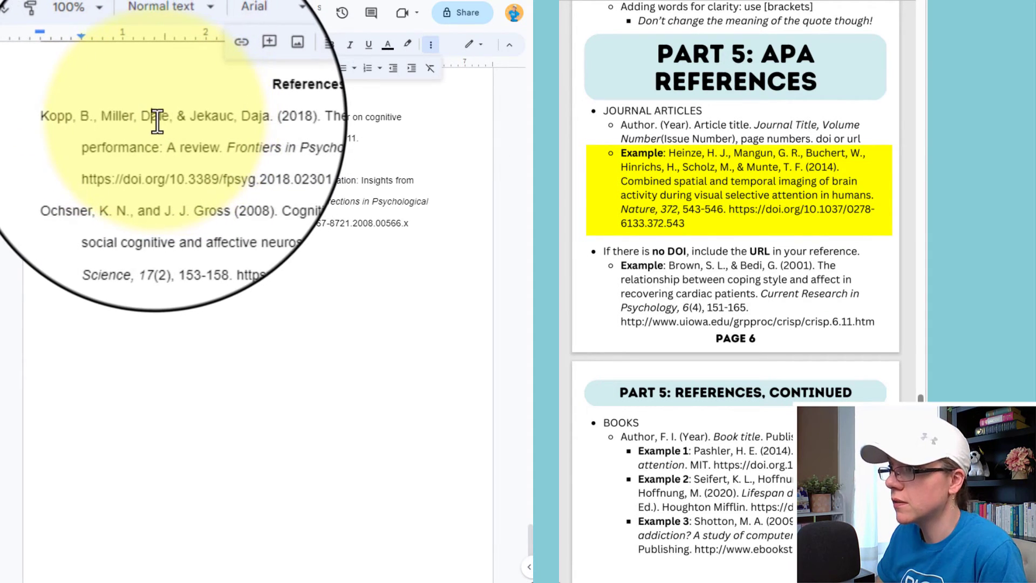
pyautogui.press('BackSpace')
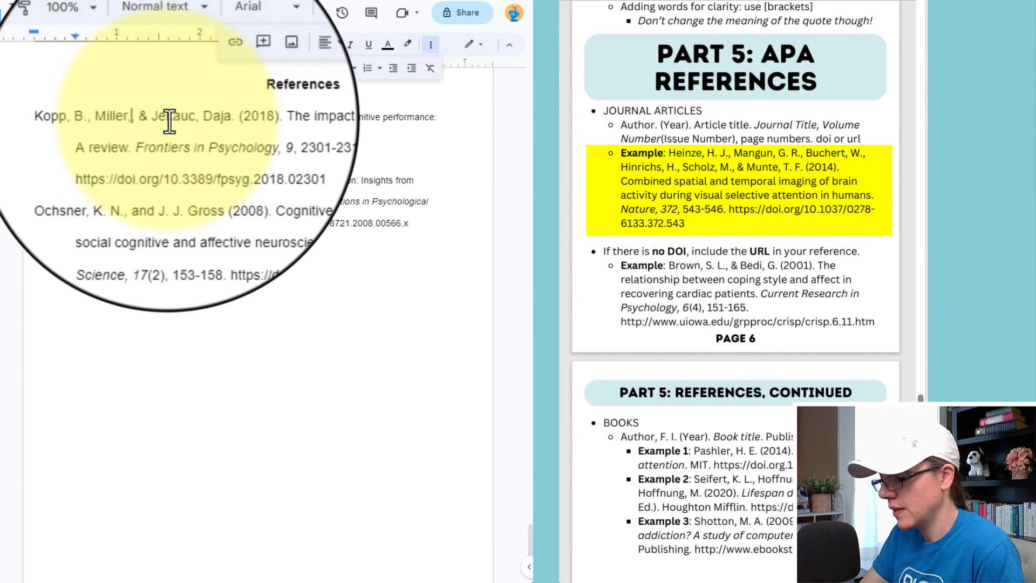
pyautogui.write('D.')
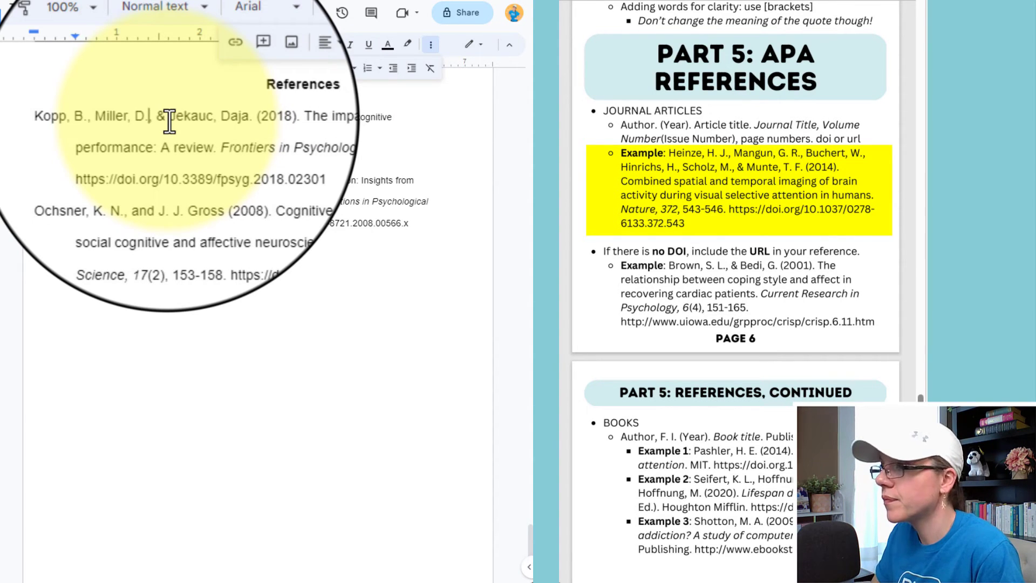
pyautogui.write(',')
pyautogui.doubleClick(219, 116)
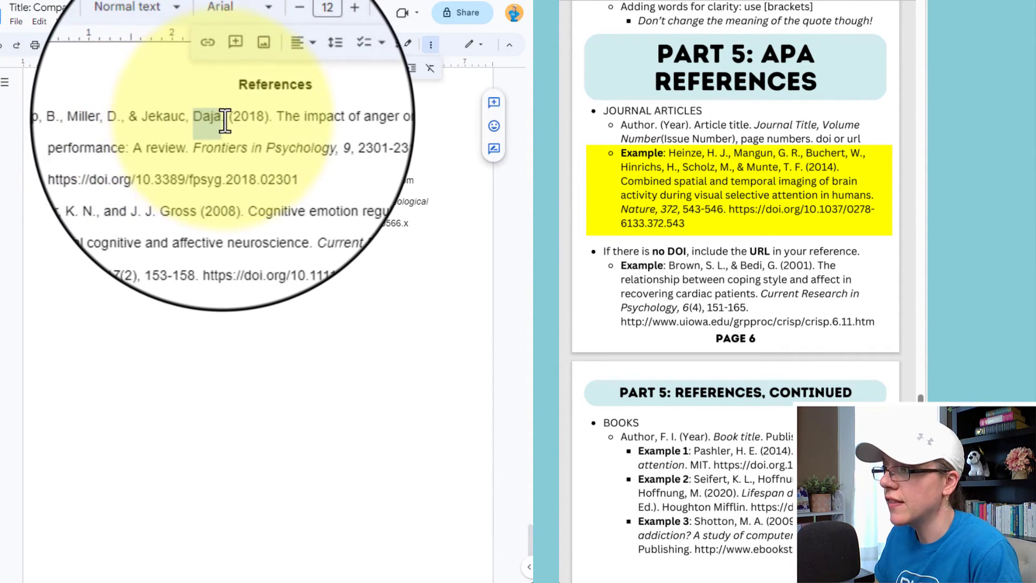
pyautogui.write('D')
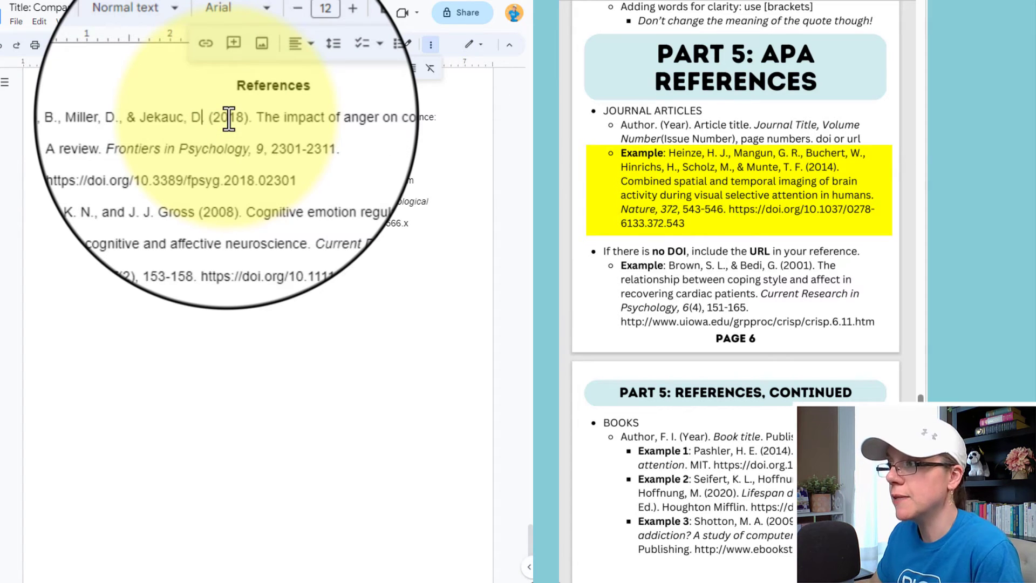
pyautogui.write('.')
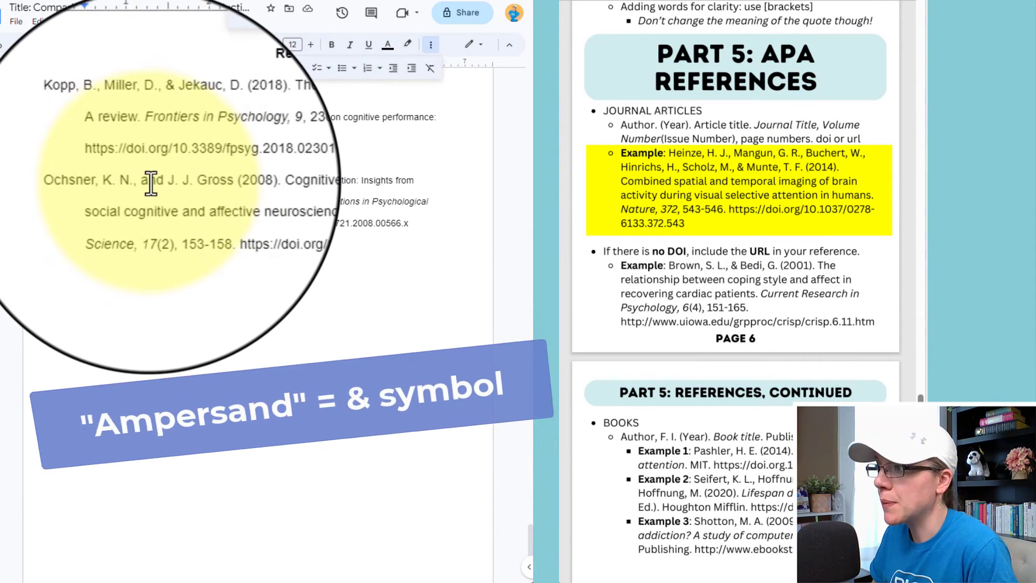
# Rewrite the Ochsner entry's second author as '& Gross, J. J.' and remove the extra space before (2008).
pyautogui.doubleClick(152, 182)
pyautogui.write('&')
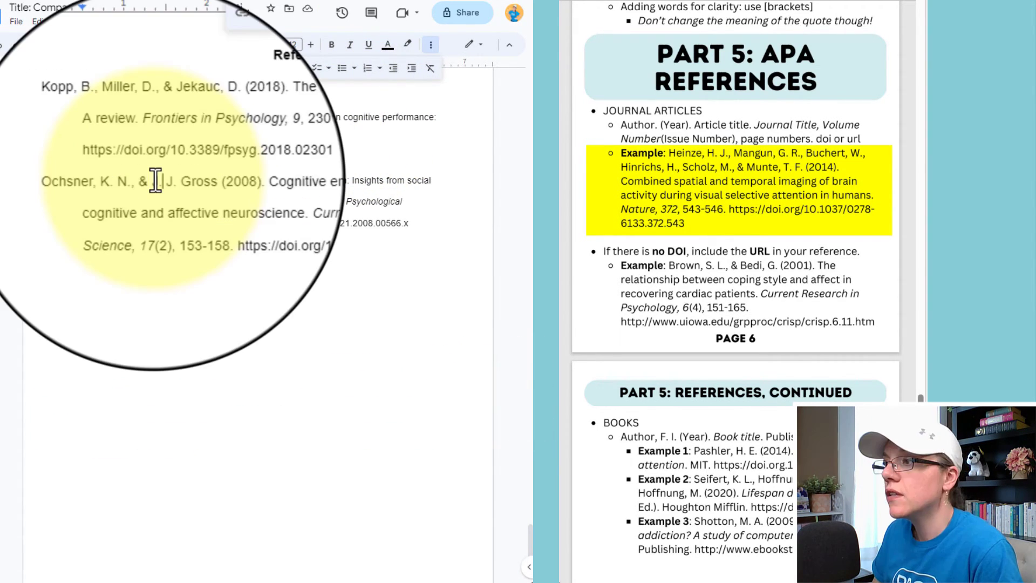
pyautogui.moveTo(152, 183); pyautogui.dragTo(171, 183)
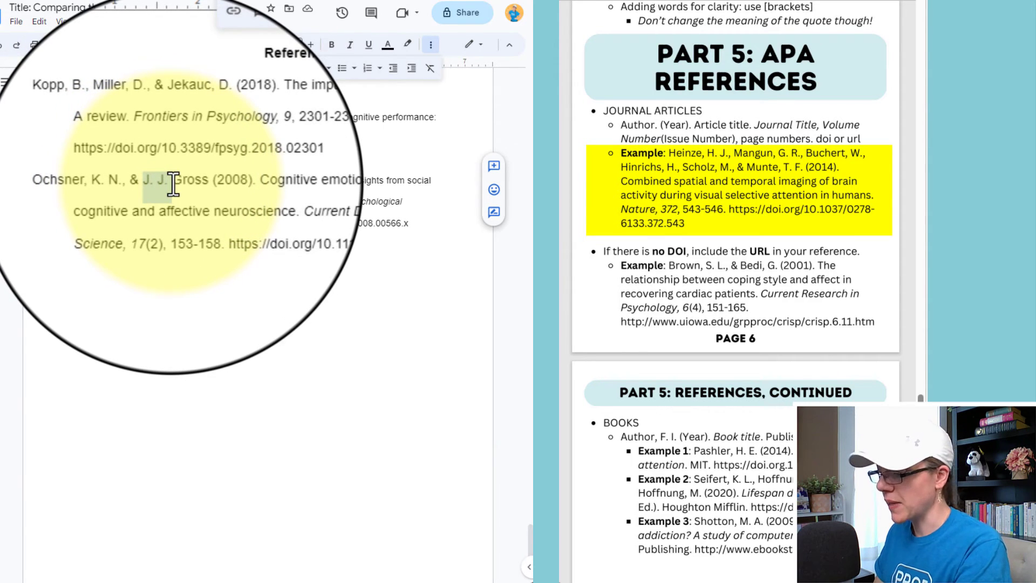
pyautogui.press('BackSpace')
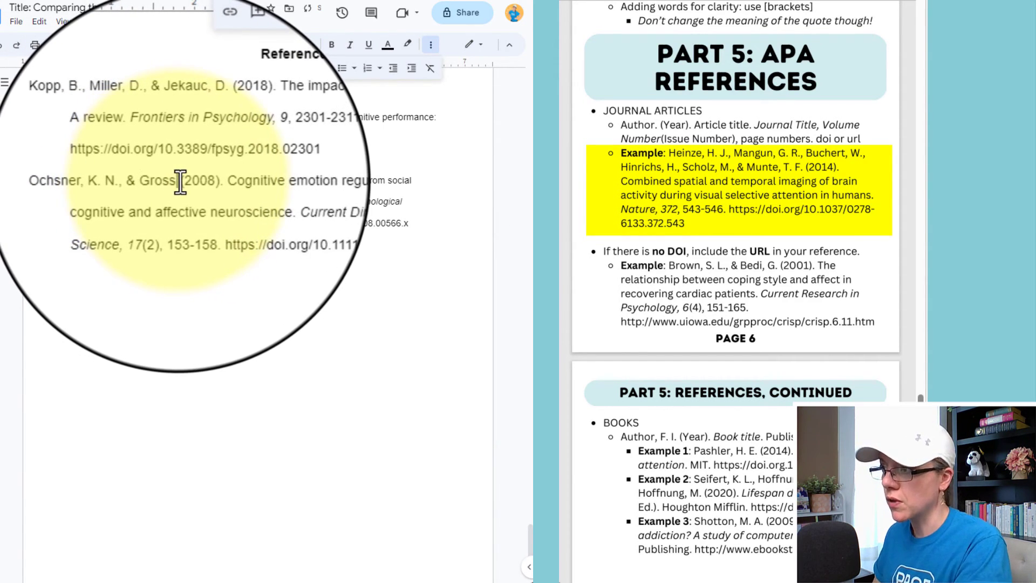
pyautogui.click(178, 182)
pyautogui.write(', J. J.')
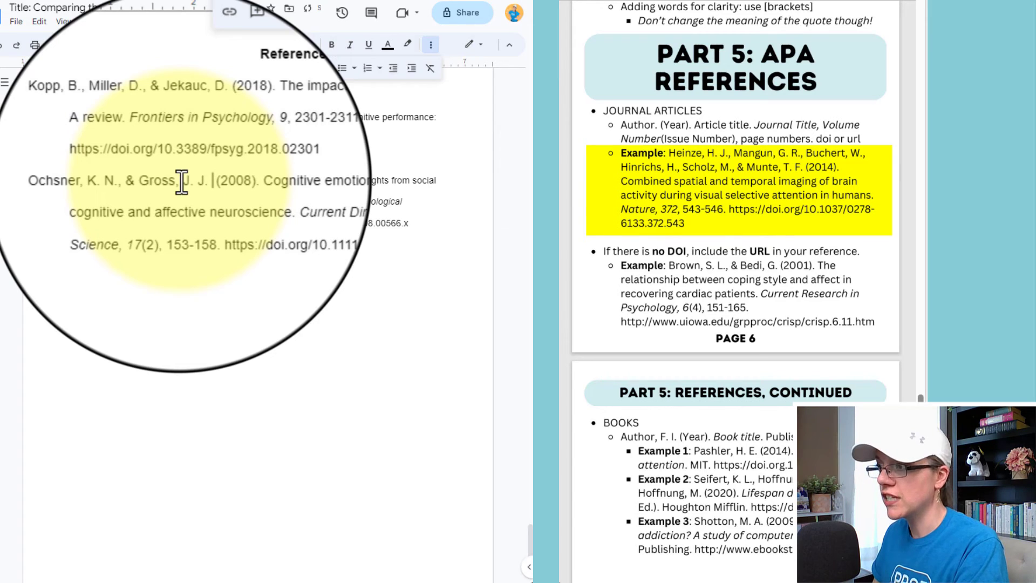
pyautogui.press('Delete')
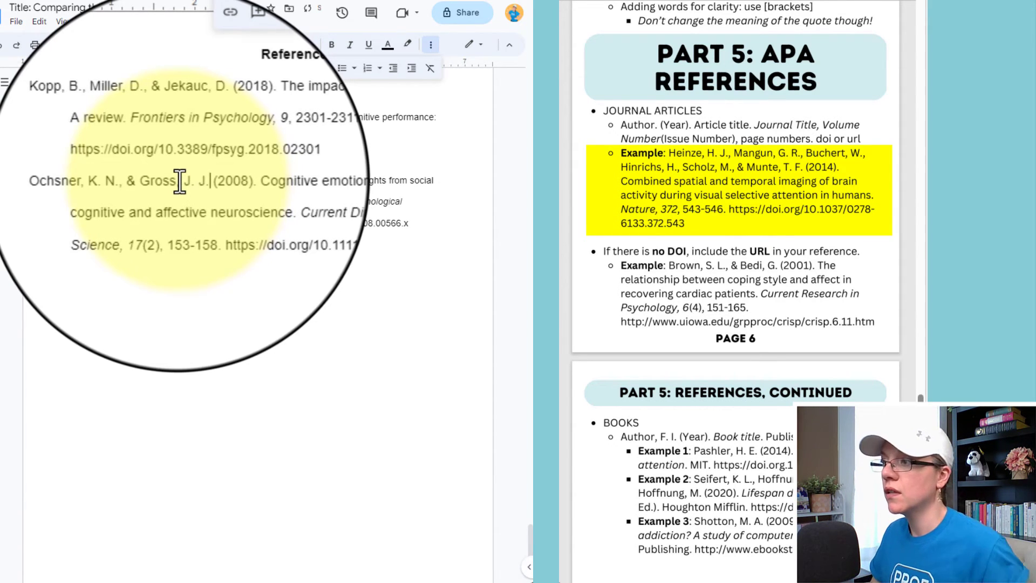